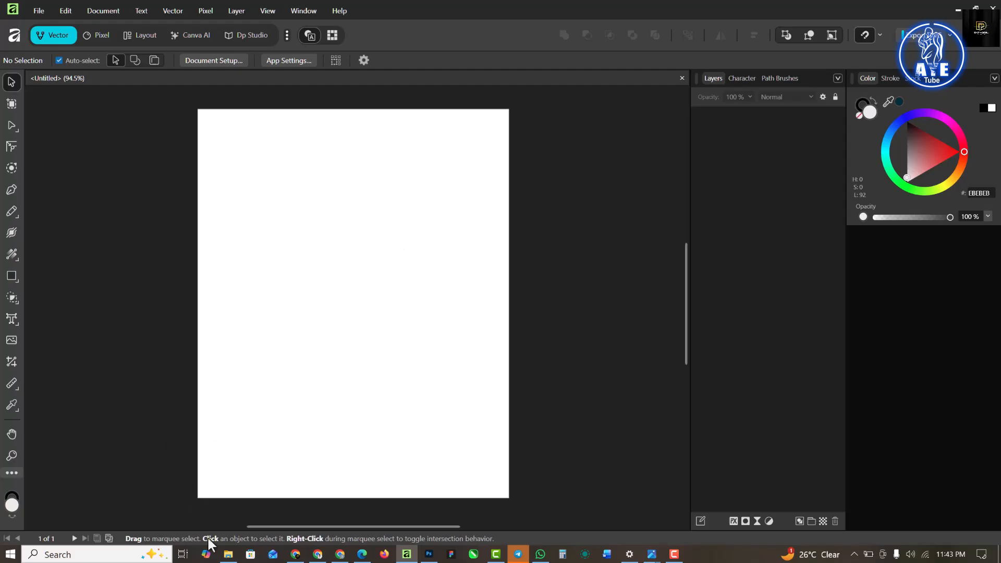
Place the first portrait photo from the LEO MESSI folder onto the centre of the blank page
click(227, 555)
click(123, 99)
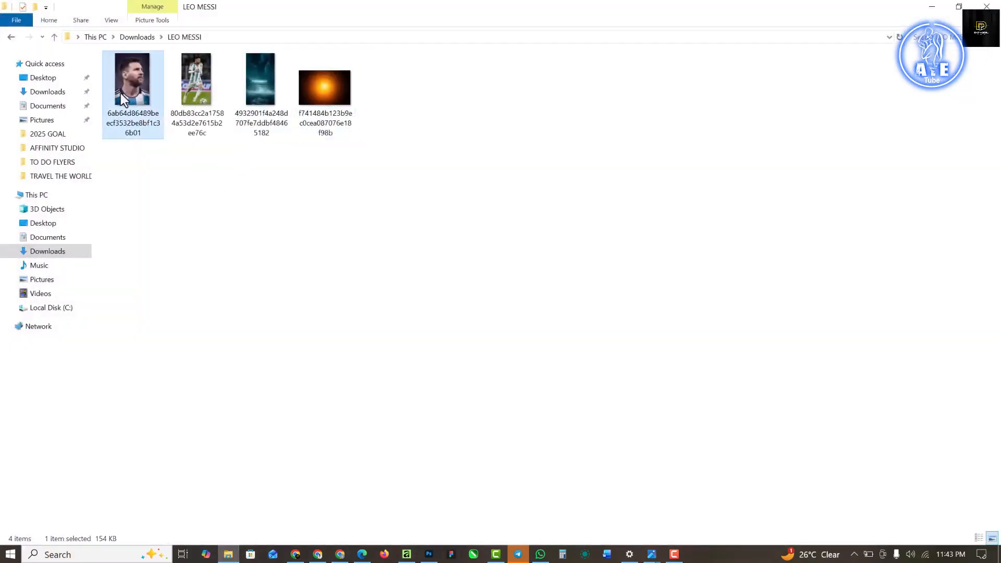
drag(138, 76, 377, 322)
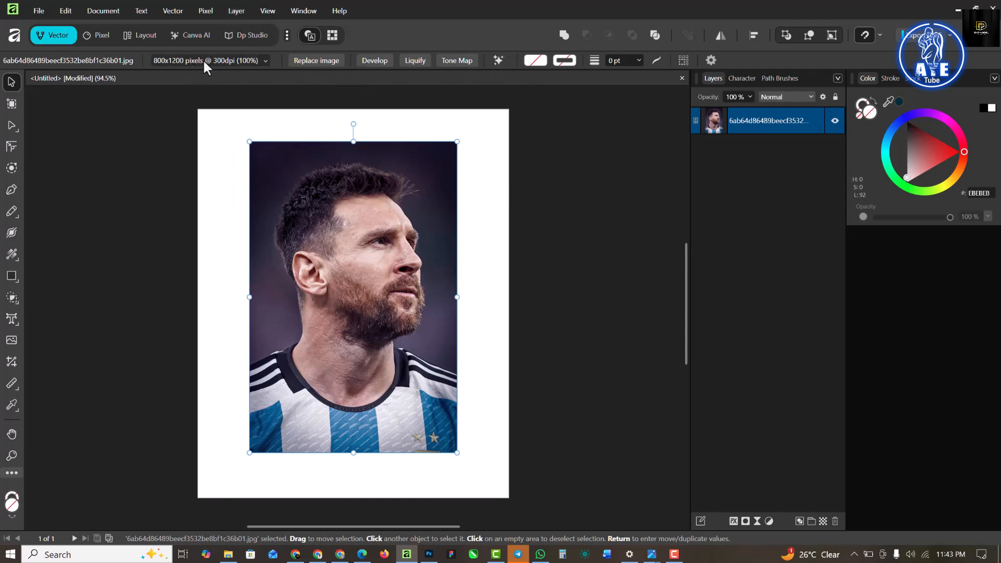
Develop the placed portrait and enable Detail Refinement with a 20% radius and a 59% amount
click(377, 62)
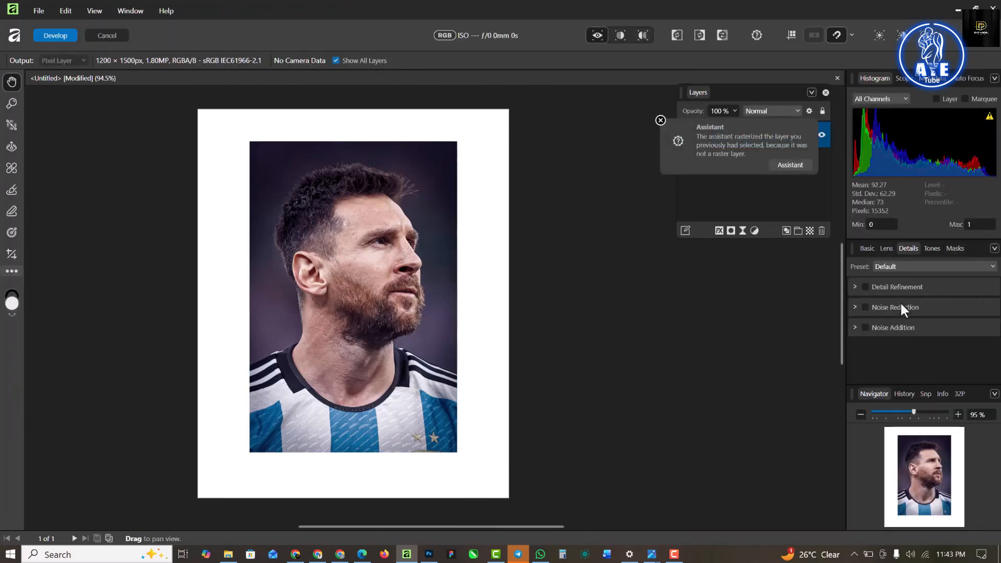
click(855, 287)
click(865, 286)
drag(858, 316, 905, 346)
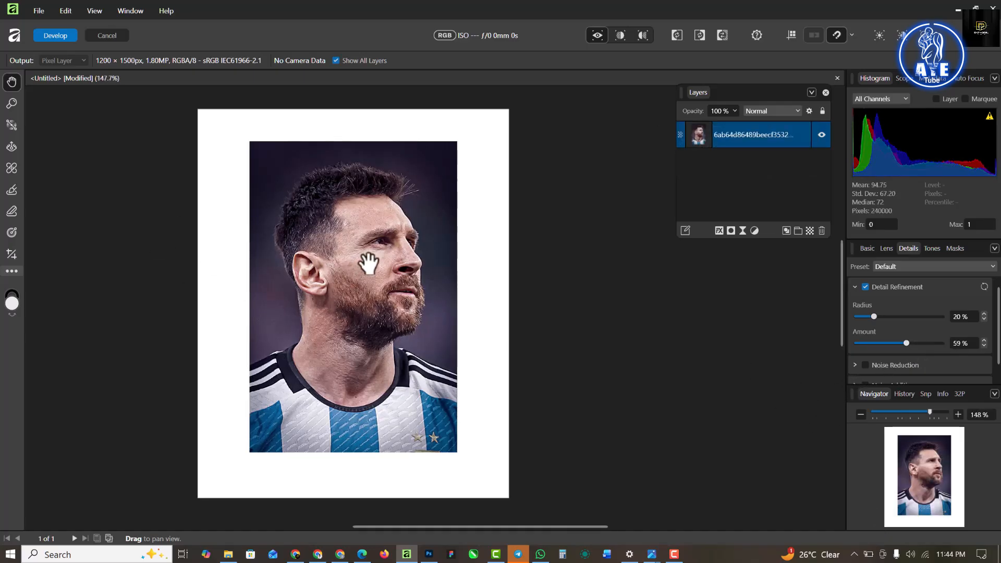
scroll(370, 268, up, 5)
scroll(390, 264, down, 5)
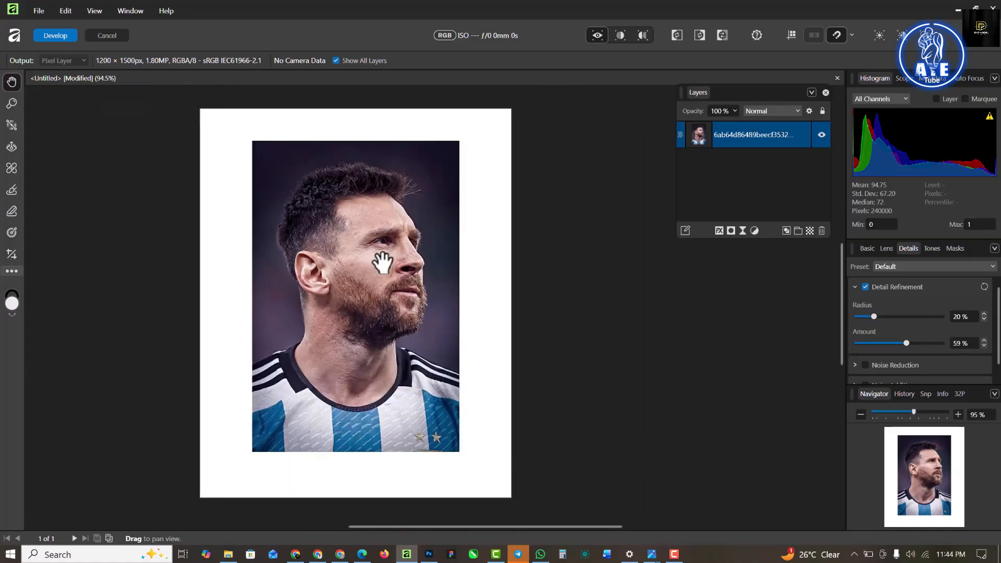
In the Enhance settings, set clarity to 97% and contrast to 5%, and raise vibrance very slightly
click(870, 250)
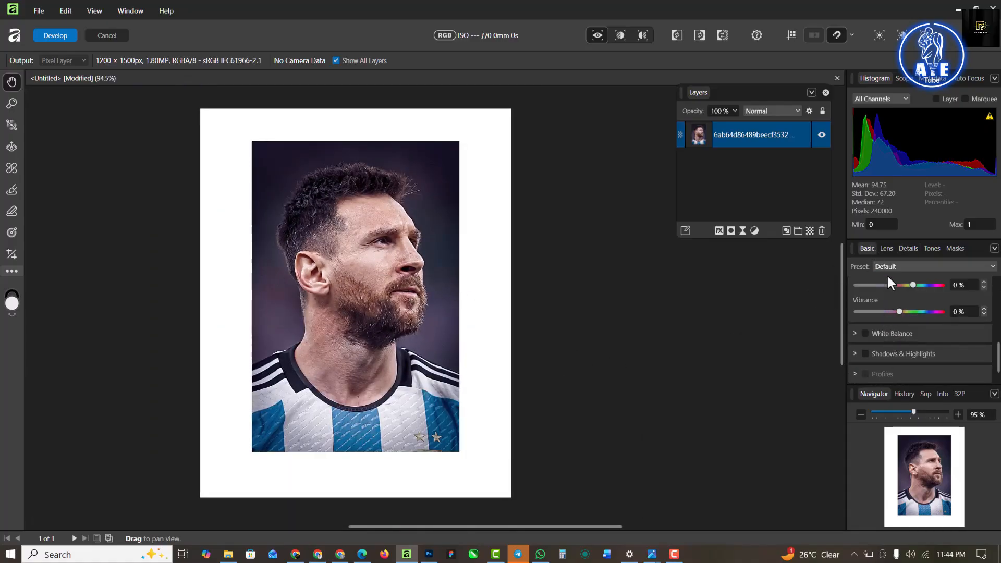
scroll(899, 318, up, 3)
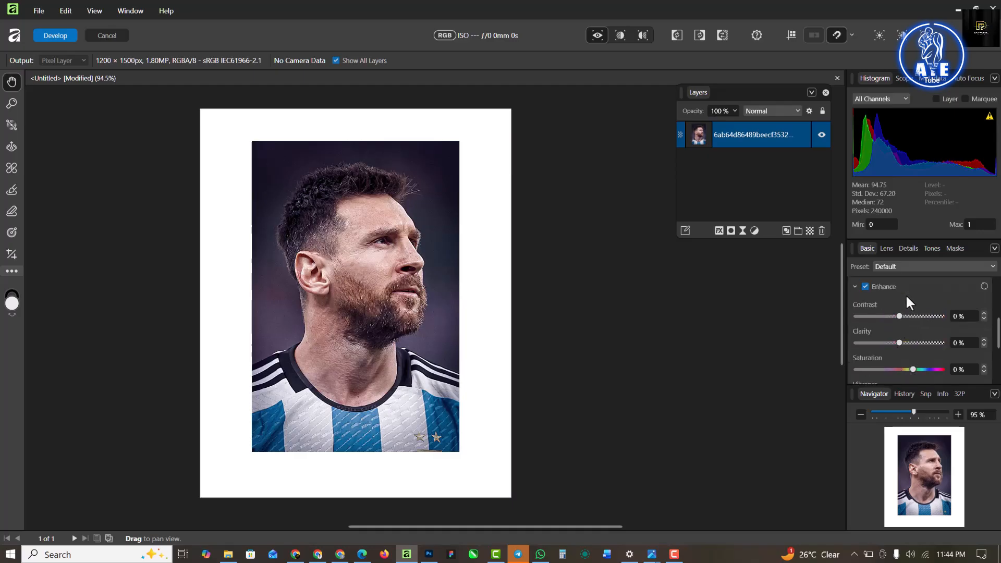
drag(897, 341, 940, 349)
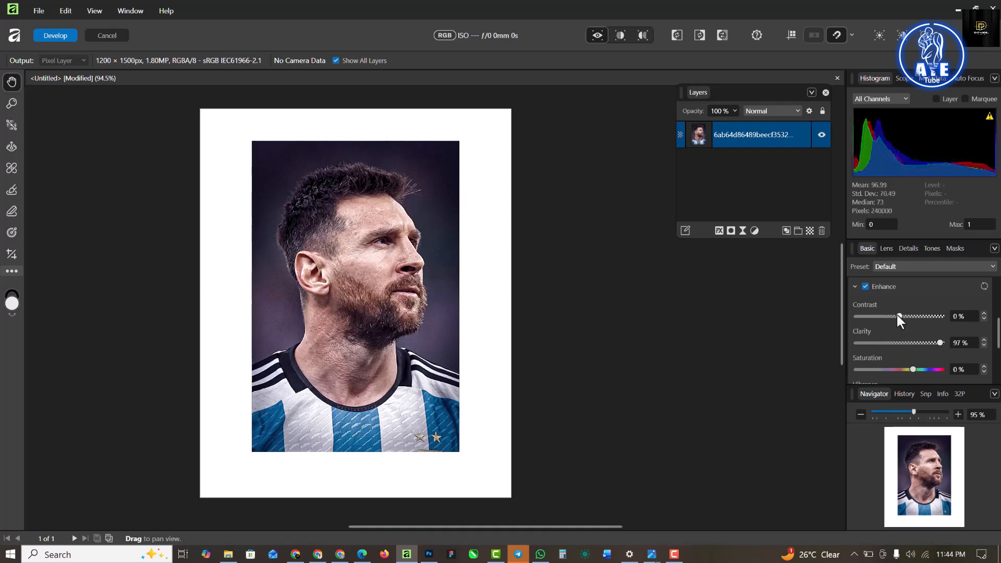
drag(901, 318, 903, 318)
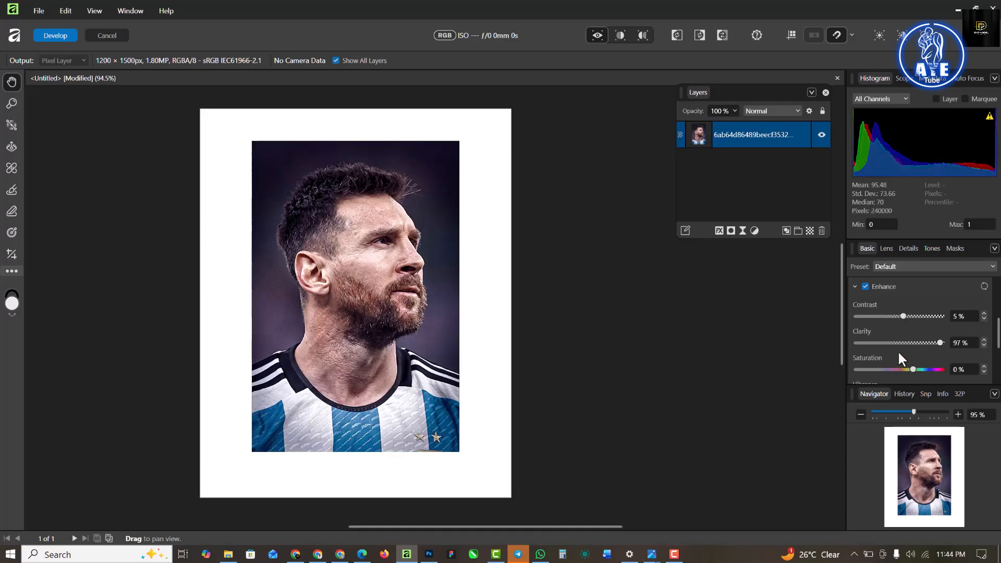
scroll(898, 348, down, 1)
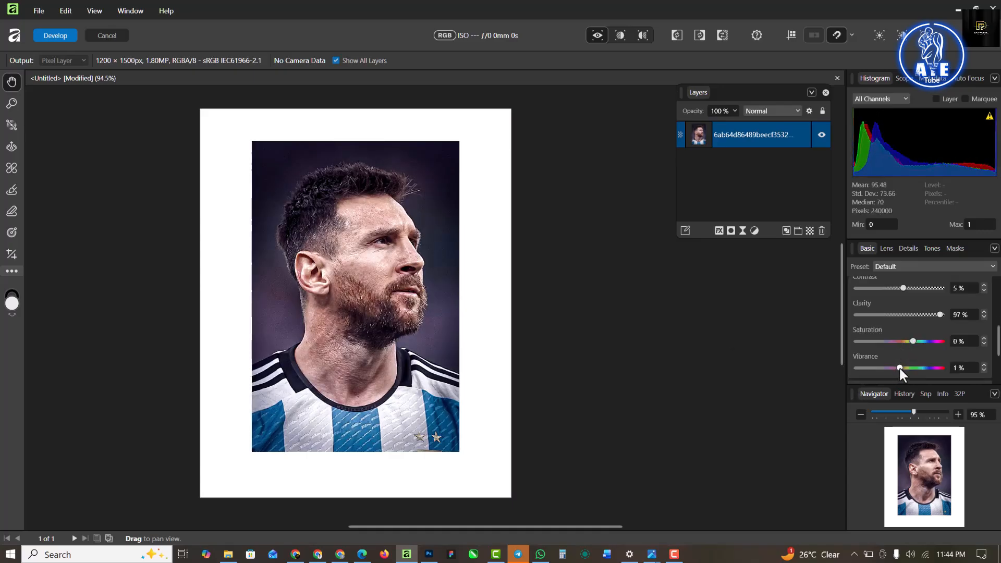
drag(900, 369, 901, 368)
Enable the Curves tone adjustment, adjust a point near the middle of the curve, and apply the development to the portrait
click(910, 248)
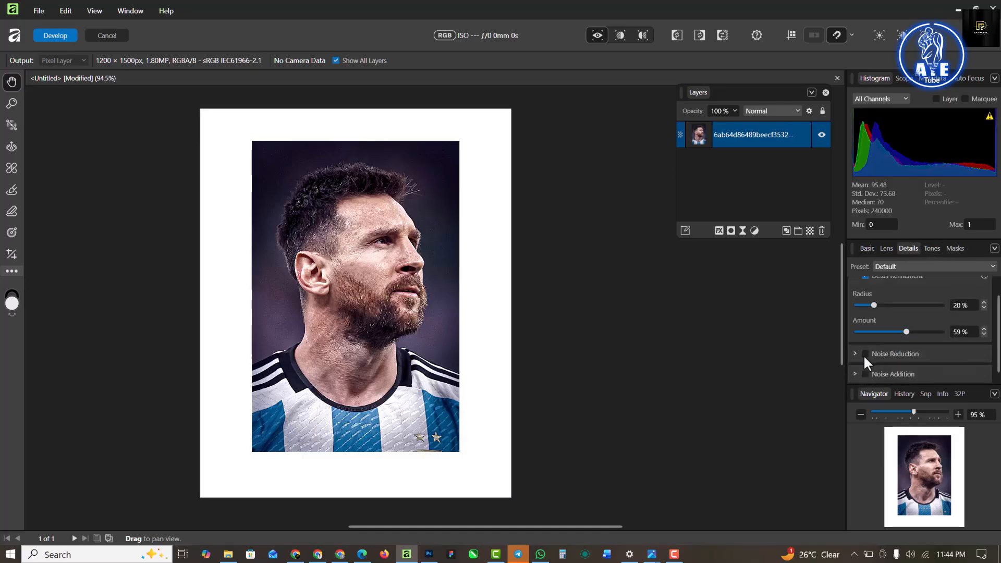
click(932, 249)
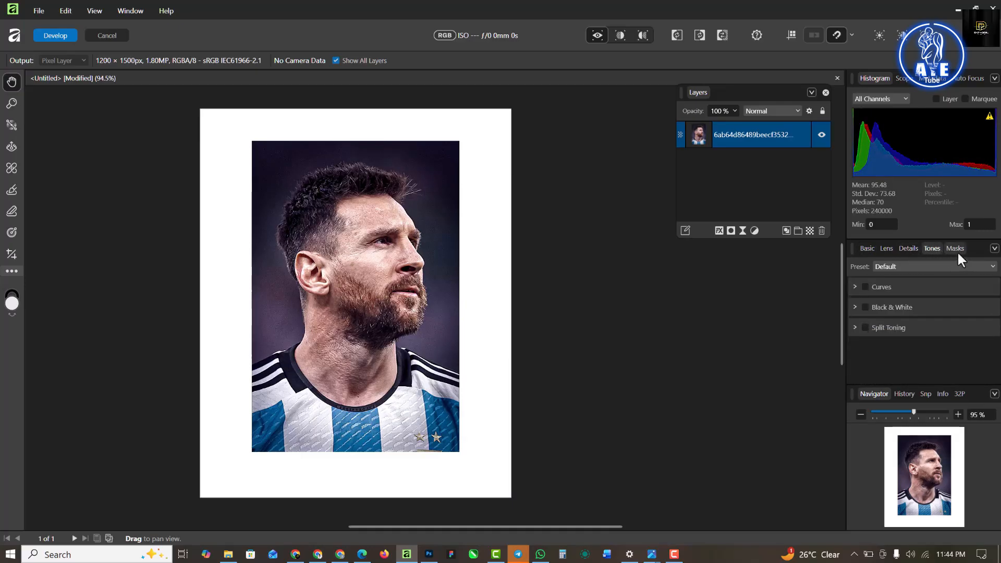
click(865, 286)
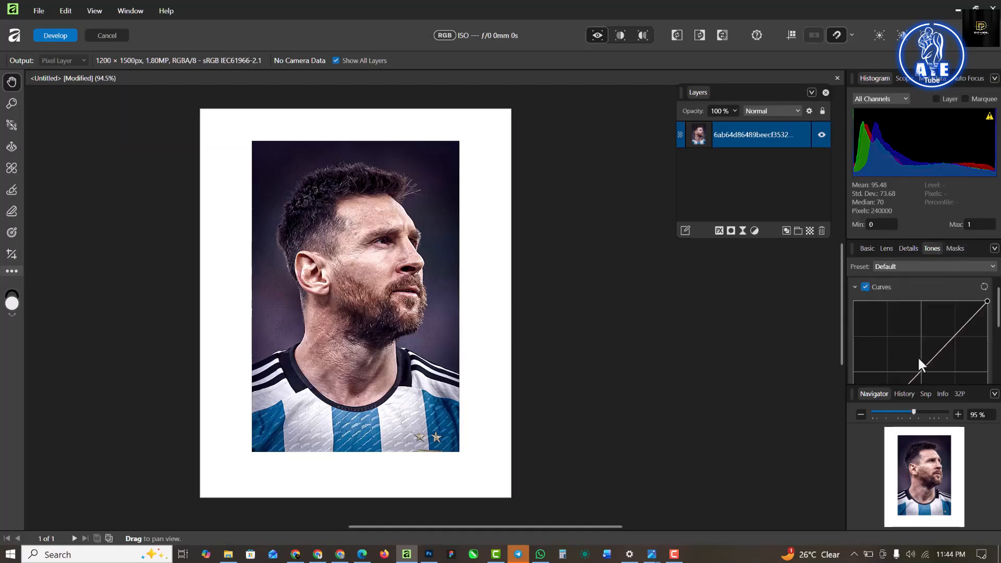
drag(927, 364, 917, 349)
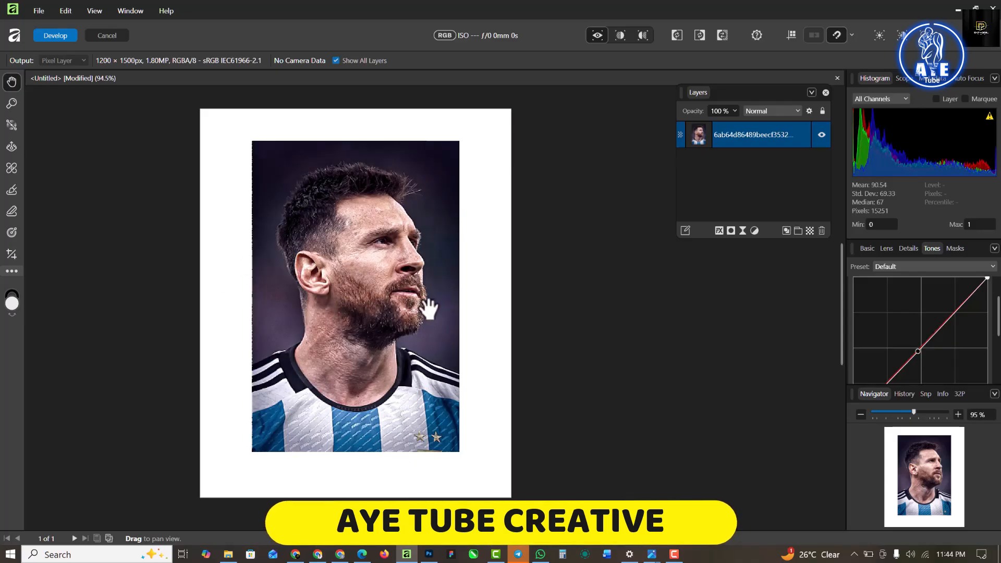
click(55, 35)
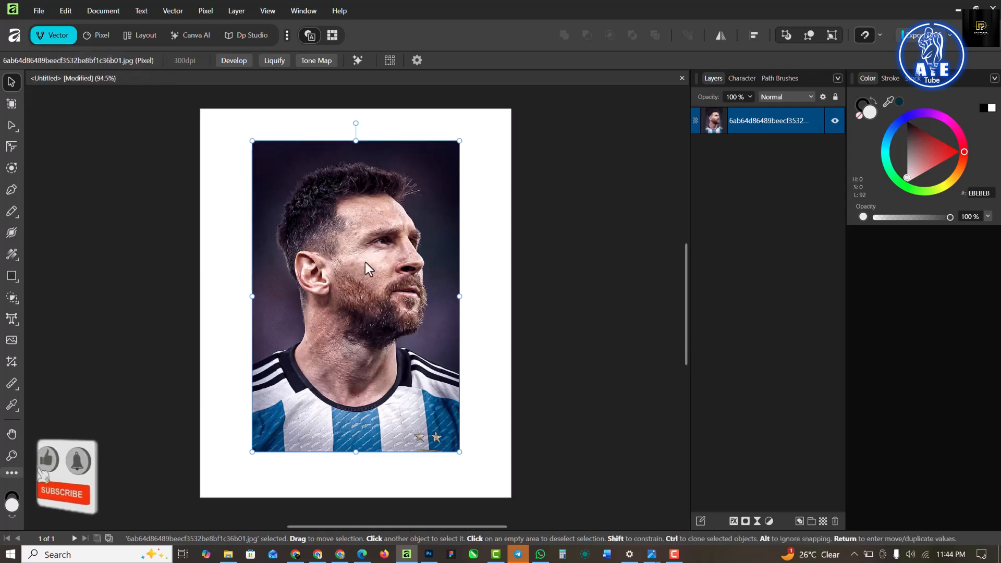
Remove the portrait's background and flip the cut-out horizontally
click(357, 60)
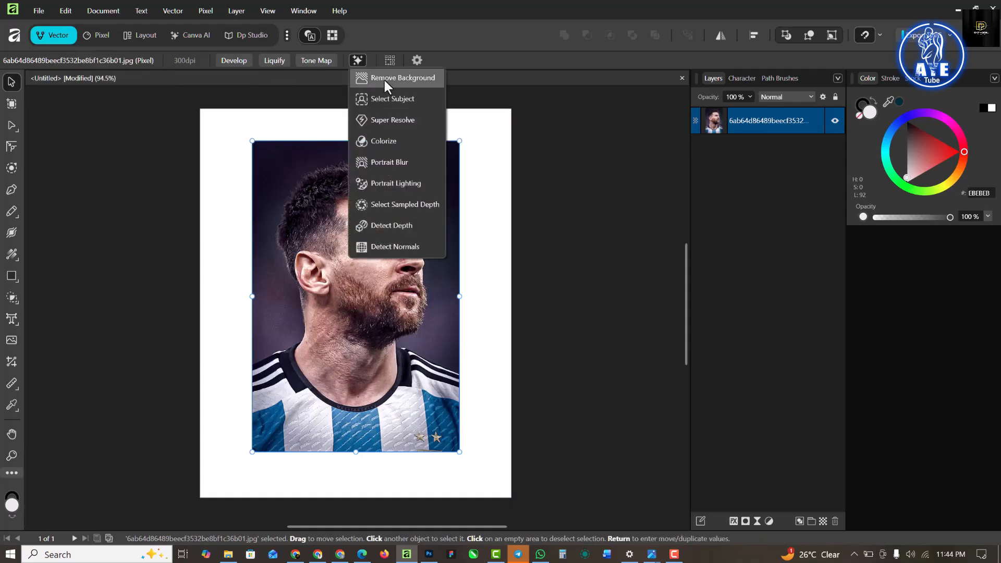
click(384, 78)
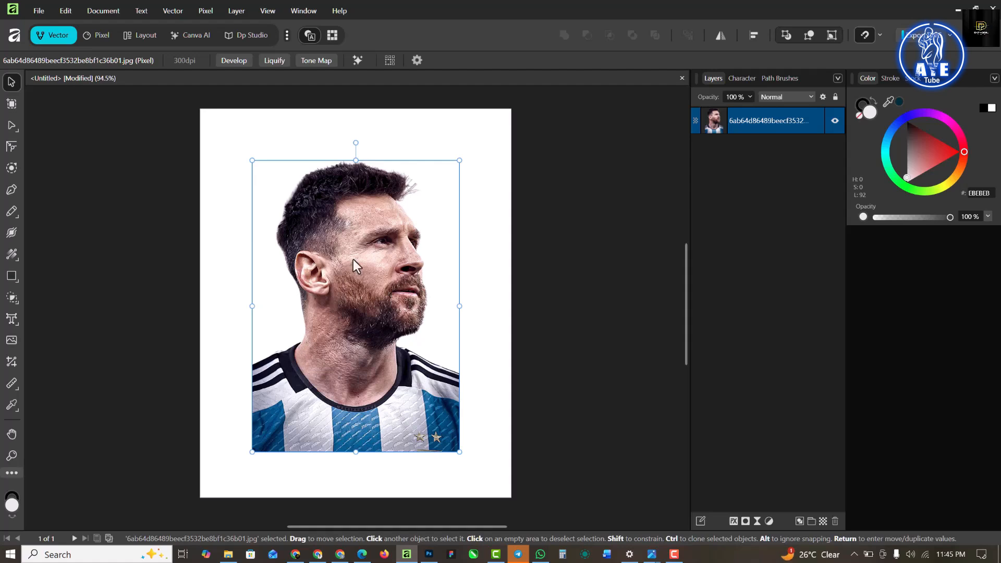
right_click(384, 254)
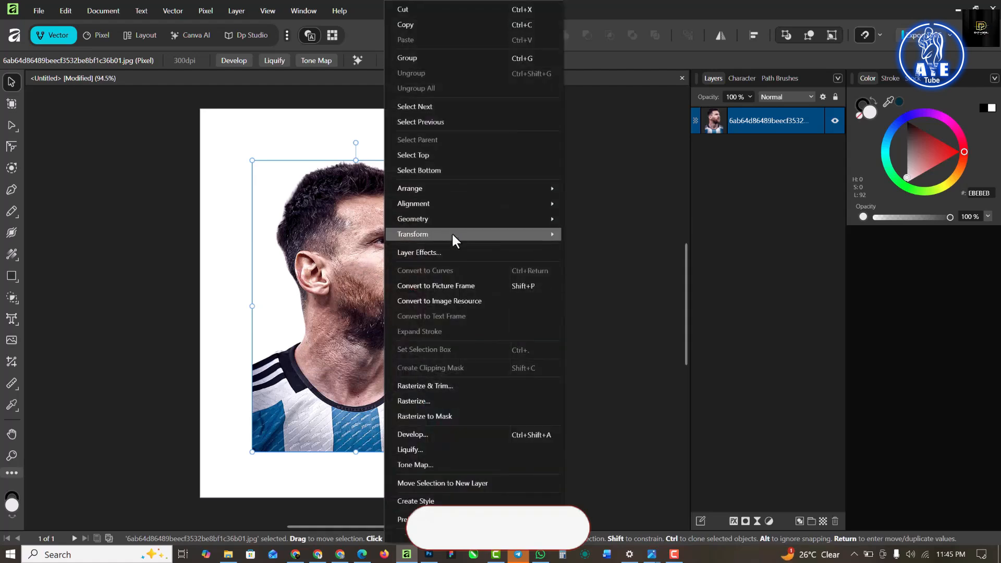
mouse_move(451, 233)
click(589, 270)
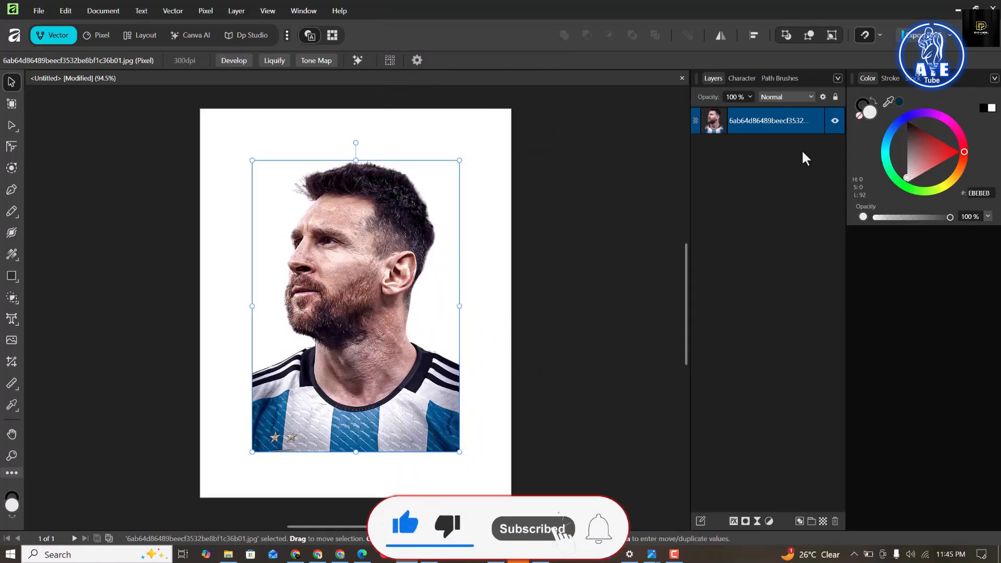
Add a mask to the portrait in the Pixel workspace, and move the portrait up the page while scaling it down slightly
click(102, 35)
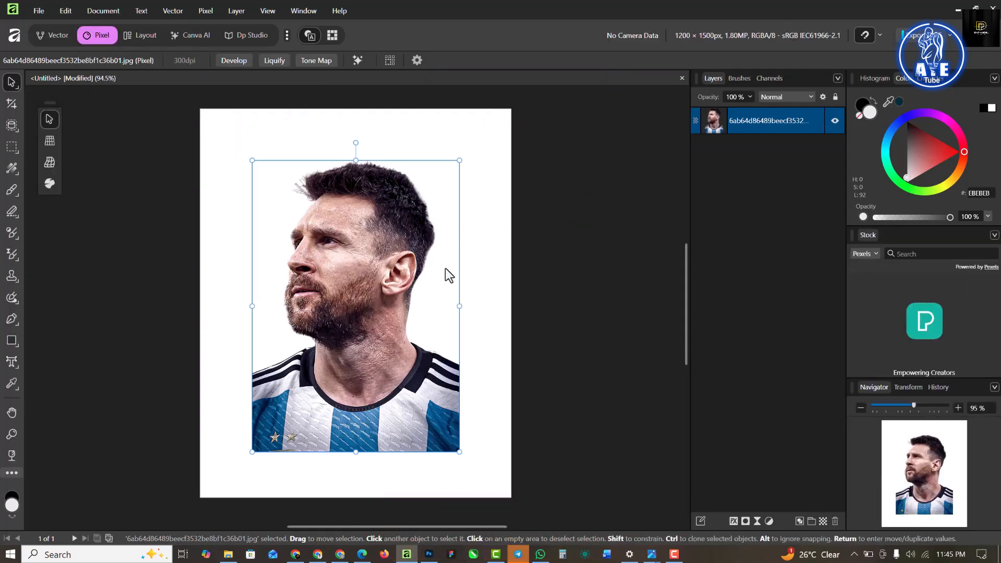
click(744, 520)
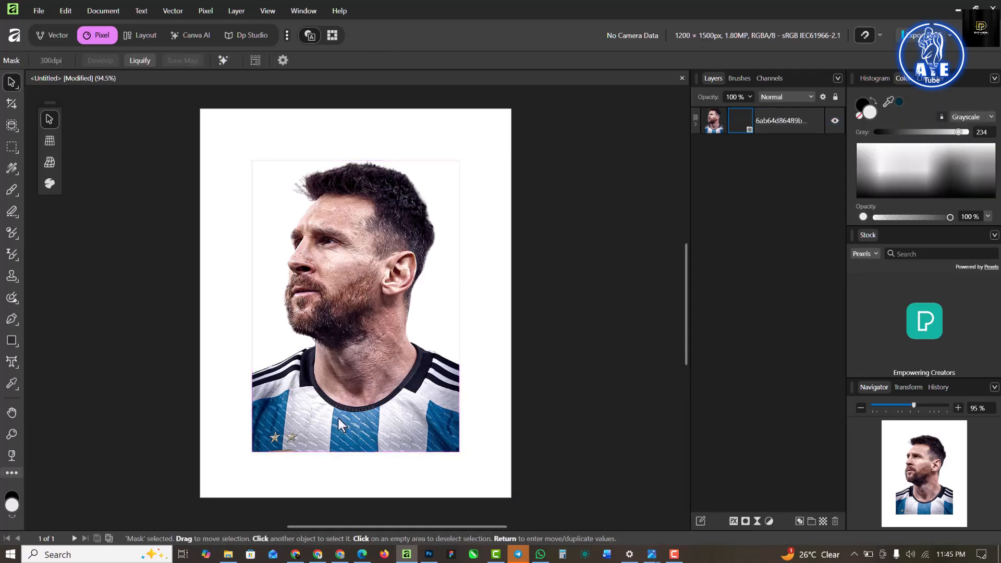
drag(337, 402, 335, 361)
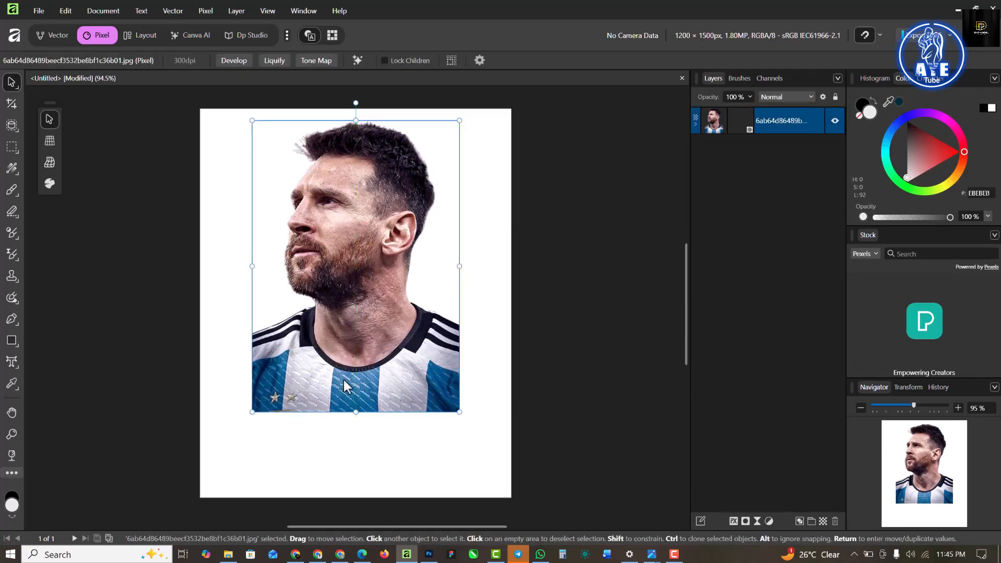
drag(361, 311, 358, 327)
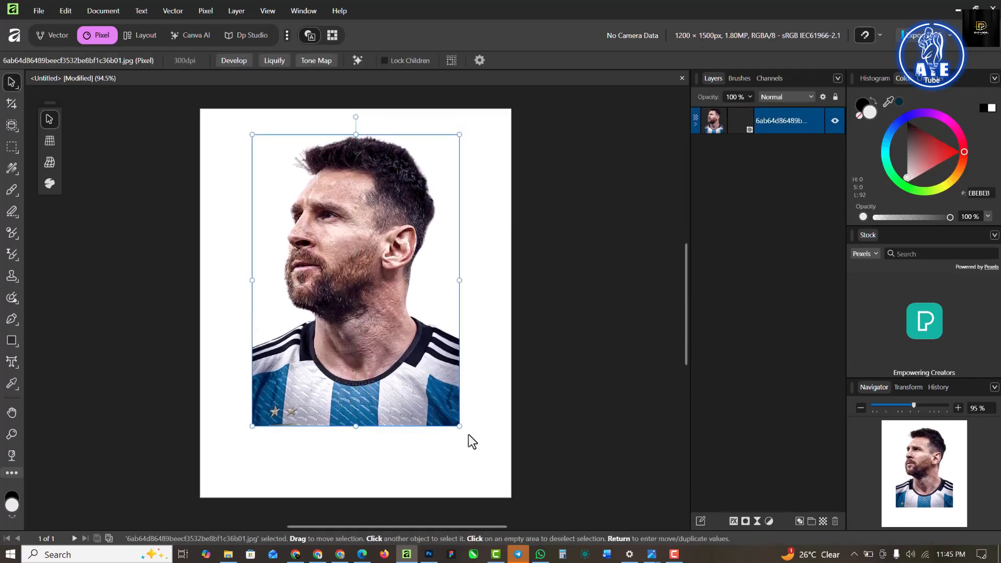
drag(459, 426, 455, 418)
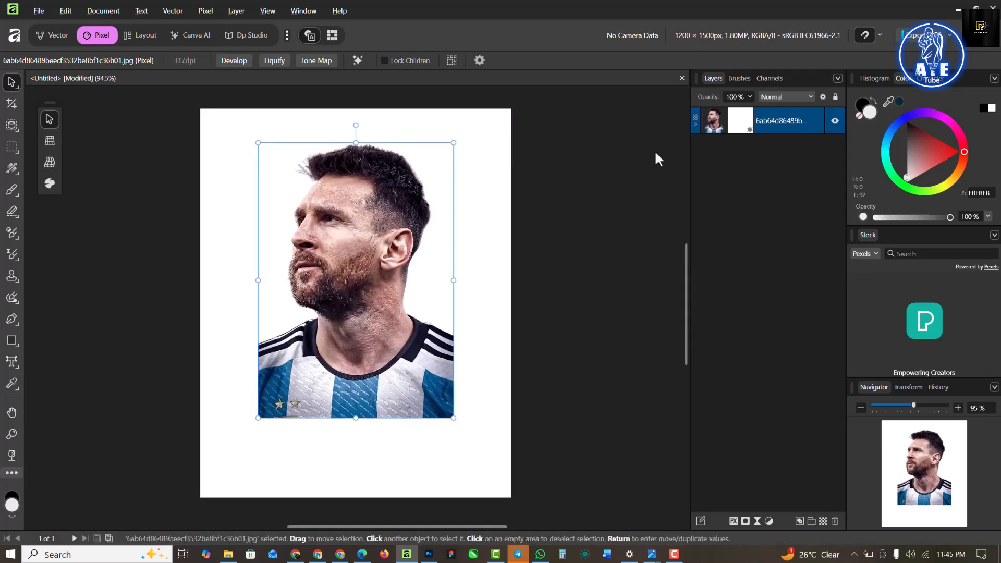
Paint black on the portrait's mask with a 731 px Paint Brush to fade the lower edge of the shirt
click(741, 118)
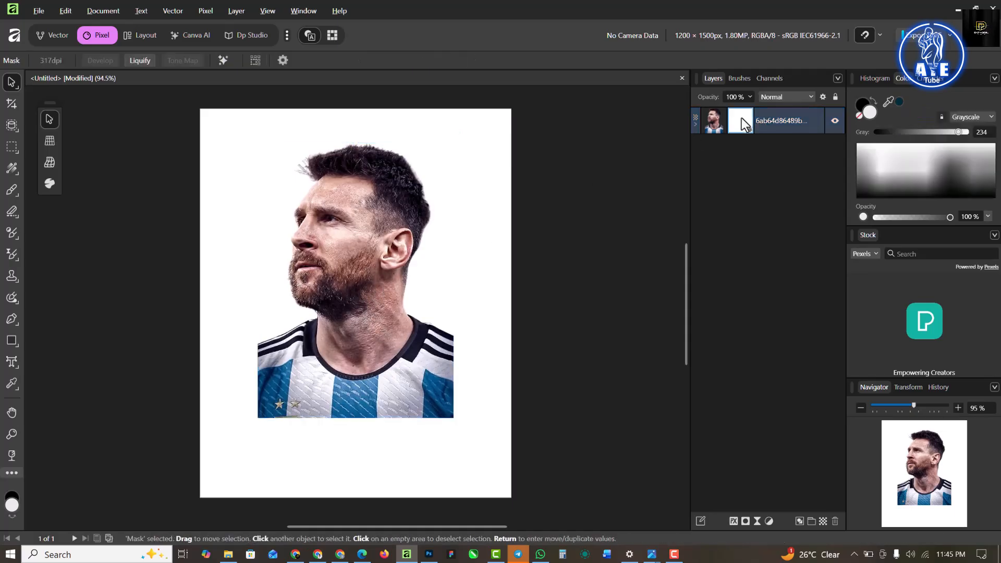
click(14, 187)
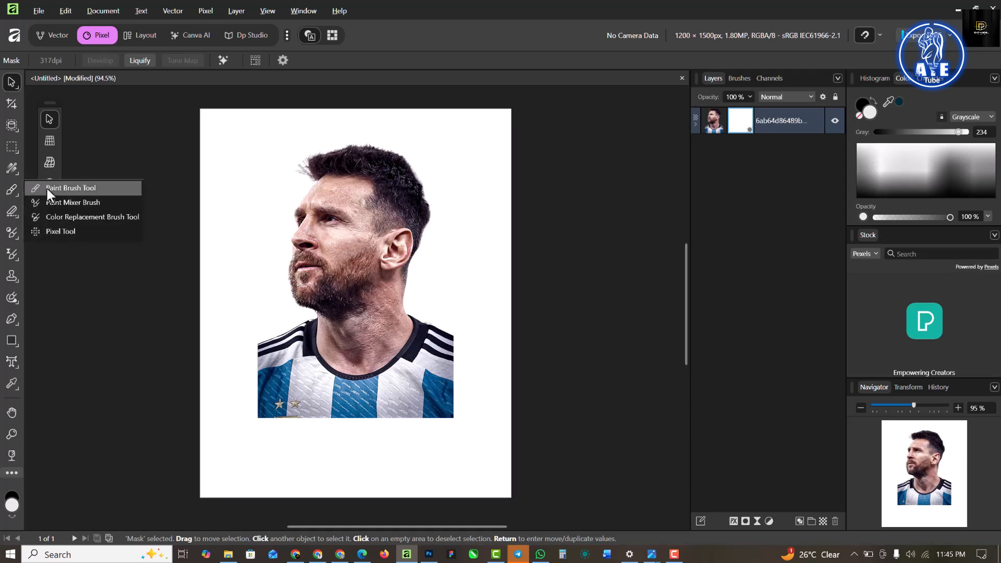
click(62, 189)
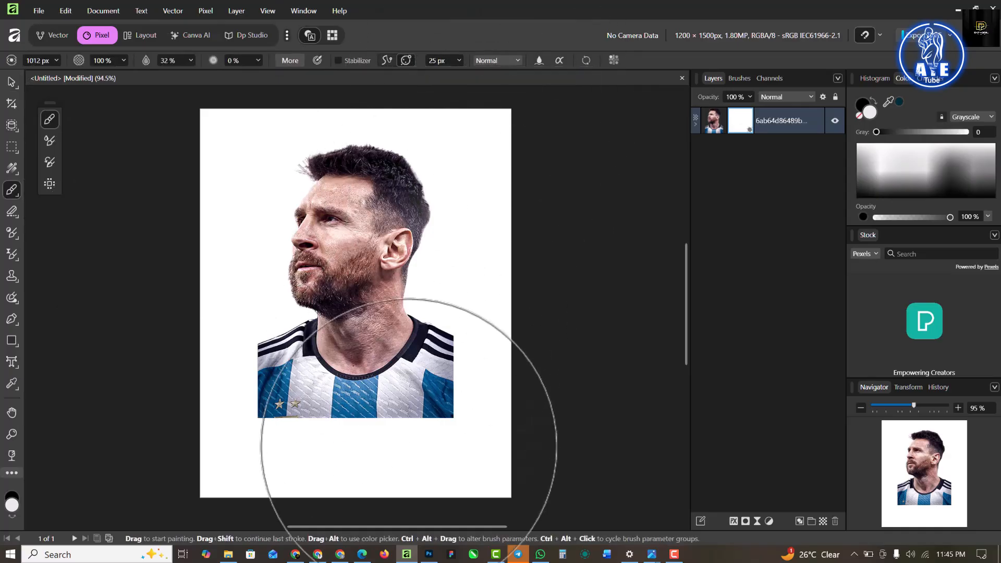
key(bracketleft)
key(bracketleft)
mouse_move(258, 417)
mouse_down()
mouse_move(460, 425)
mouse_move(448, 431)
mouse_up()
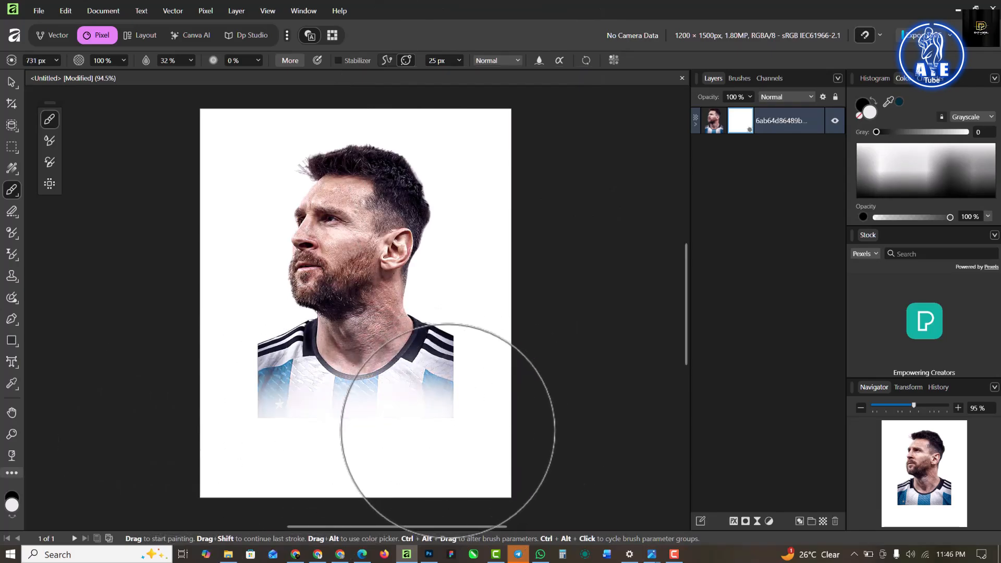
Swap the colours so black is active again and paint the mask until the shirt and lower shoulders fade out completely
click(873, 113)
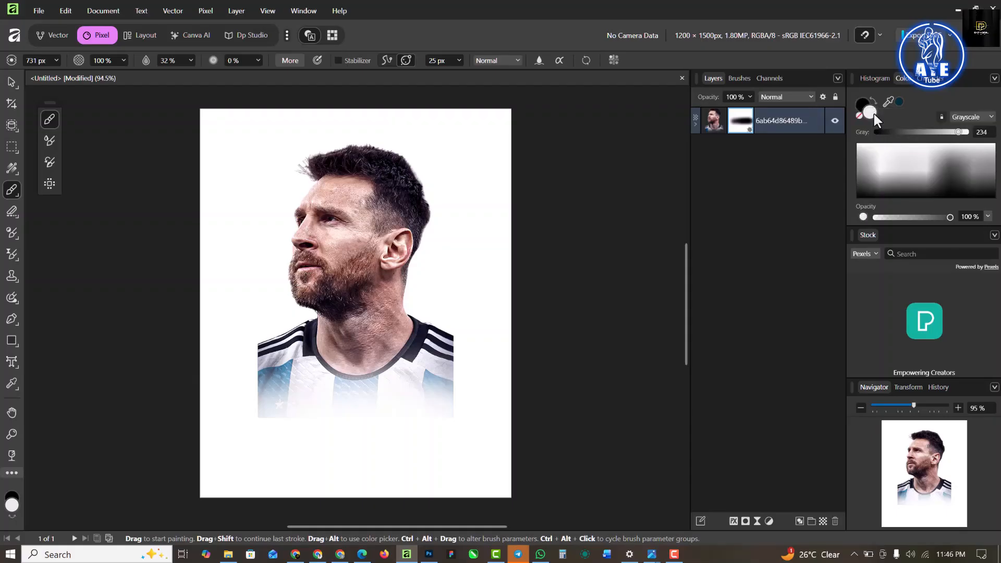
click(874, 114)
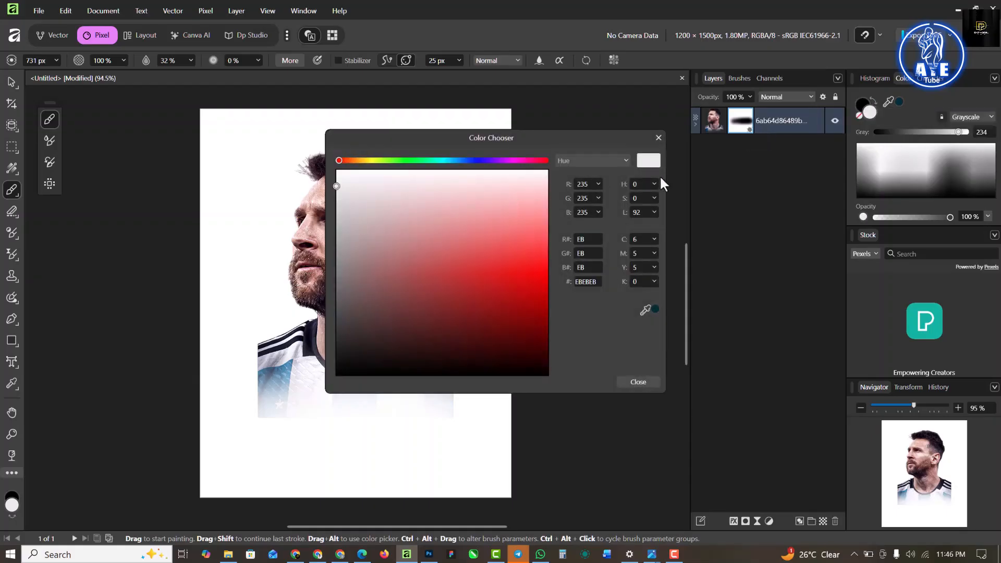
click(657, 139)
click(873, 99)
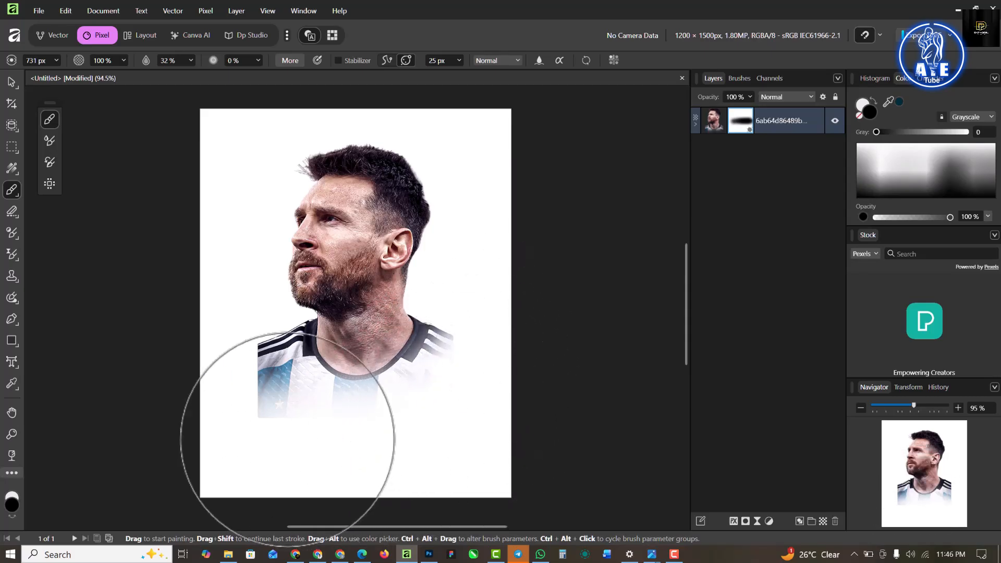
mouse_move(265, 414)
mouse_down()
mouse_move(352, 439)
mouse_move(279, 421)
mouse_move(352, 423)
mouse_move(206, 407)
mouse_move(227, 396)
mouse_move(261, 412)
mouse_move(212, 360)
mouse_move(253, 400)
mouse_move(243, 366)
mouse_move(250, 389)
mouse_move(257, 382)
mouse_move(374, 408)
mouse_move(478, 378)
mouse_move(241, 404)
mouse_move(487, 370)
mouse_move(291, 393)
mouse_move(459, 386)
mouse_move(287, 413)
mouse_move(479, 390)
mouse_move(488, 383)
mouse_move(470, 357)
mouse_move(481, 359)
mouse_move(483, 391)
mouse_move(344, 428)
mouse_move(254, 400)
mouse_move(274, 399)
mouse_move(259, 383)
mouse_move(298, 406)
mouse_move(209, 368)
mouse_move(246, 398)
mouse_move(227, 367)
mouse_move(311, 411)
mouse_move(253, 377)
mouse_move(379, 392)
mouse_move(401, 377)
mouse_move(307, 399)
mouse_move(462, 370)
mouse_move(298, 393)
mouse_move(462, 370)
mouse_move(286, 392)
mouse_move(418, 375)
mouse_move(213, 386)
mouse_move(501, 380)
mouse_move(321, 388)
mouse_move(493, 370)
mouse_move(339, 397)
mouse_move(312, 430)
mouse_move(264, 427)
mouse_move(256, 369)
mouse_move(246, 395)
mouse_move(255, 414)
mouse_move(259, 356)
mouse_move(233, 423)
mouse_move(250, 480)
mouse_up()
click(9, 83)
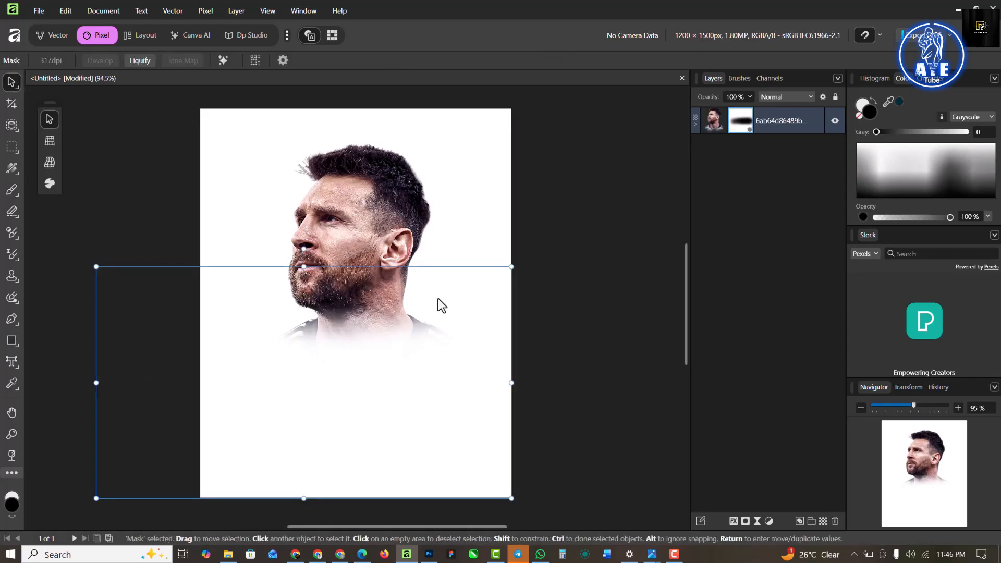
Add a Black and White adjustment above the faded portrait
click(362, 207)
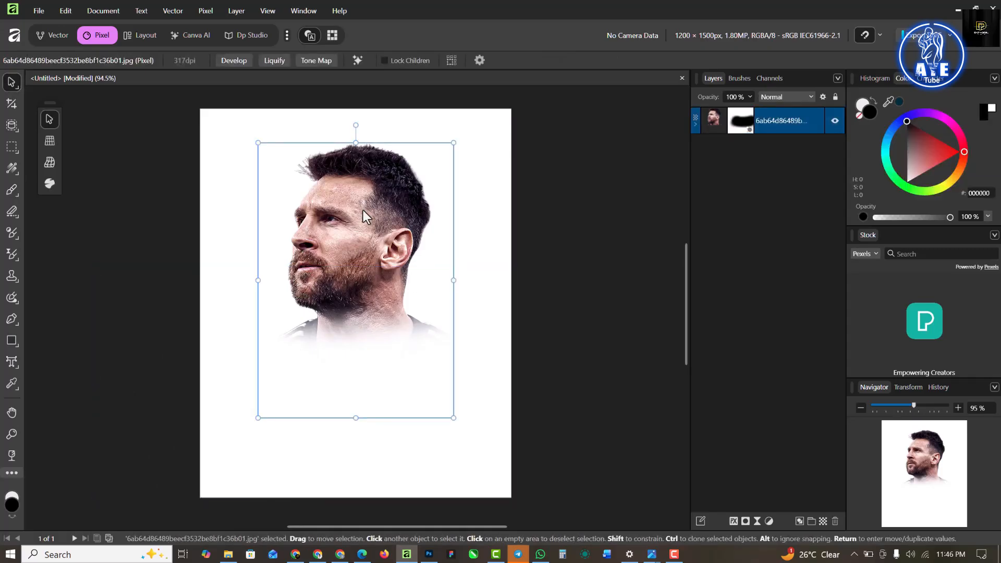
click(769, 522)
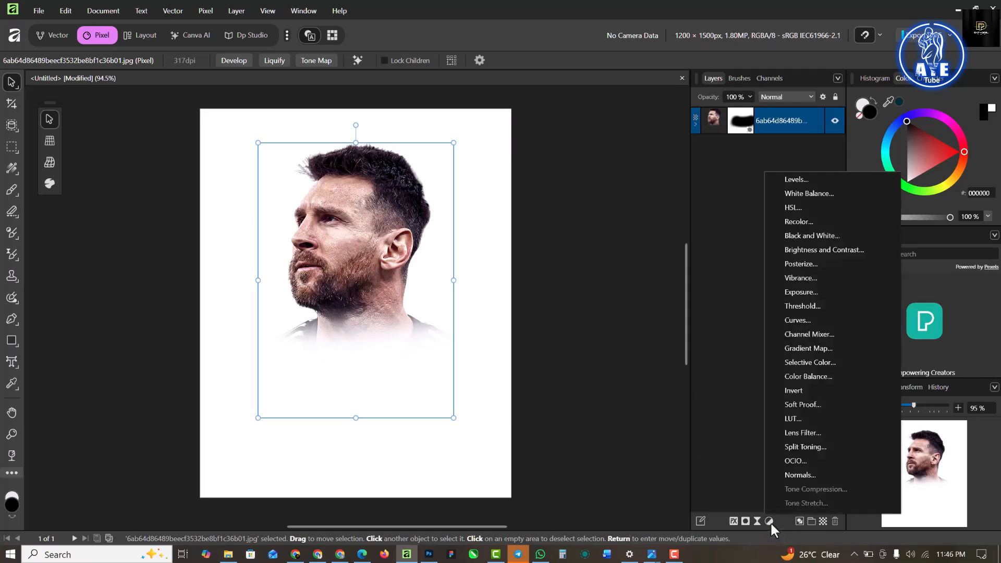
click(810, 235)
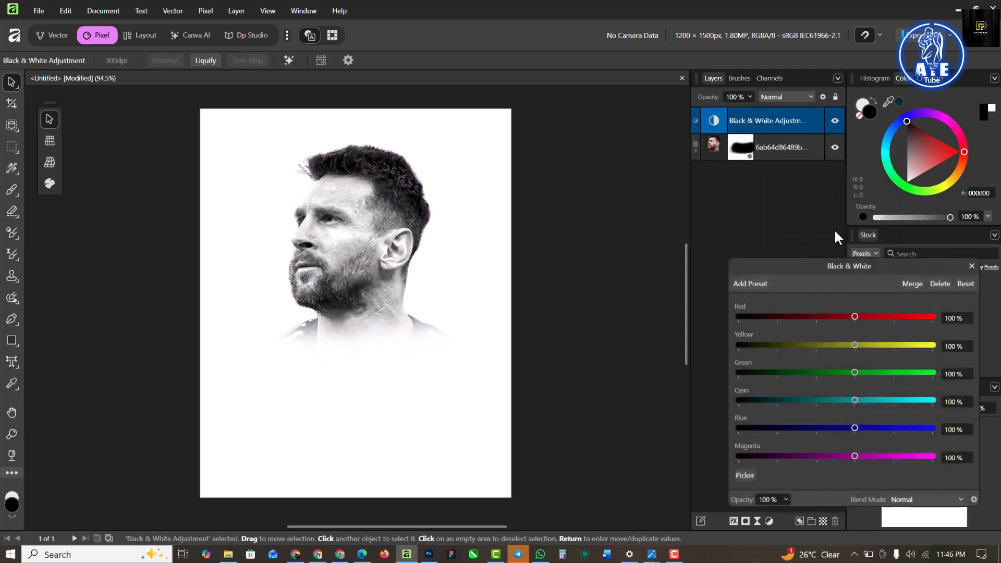
Set the Black and White adjustment to 0% red, 180% yellow and 52% blue for stronger portrait contrast
drag(854, 316, 869, 352)
drag(825, 318, 816, 315)
drag(869, 342, 886, 352)
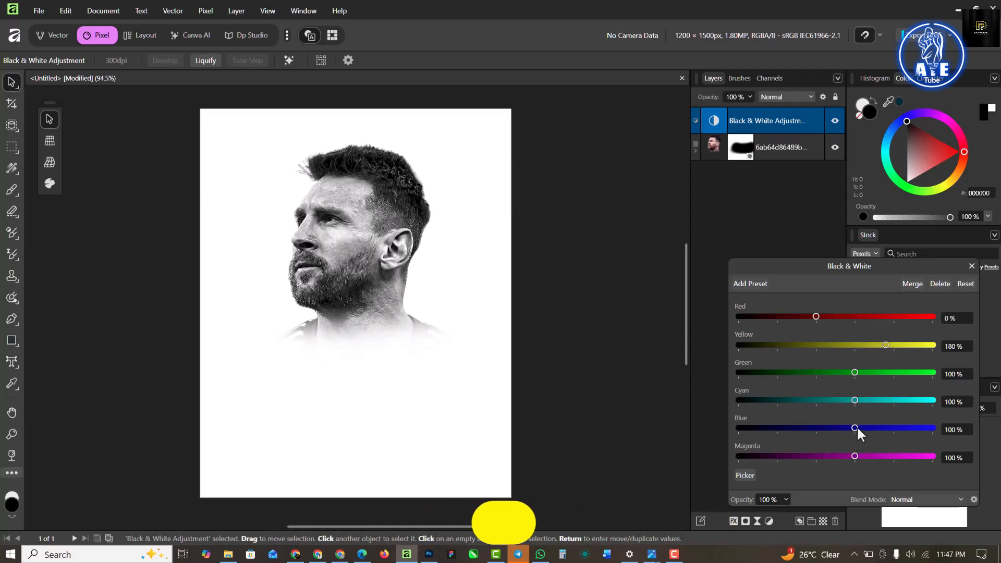
drag(852, 427, 835, 426)
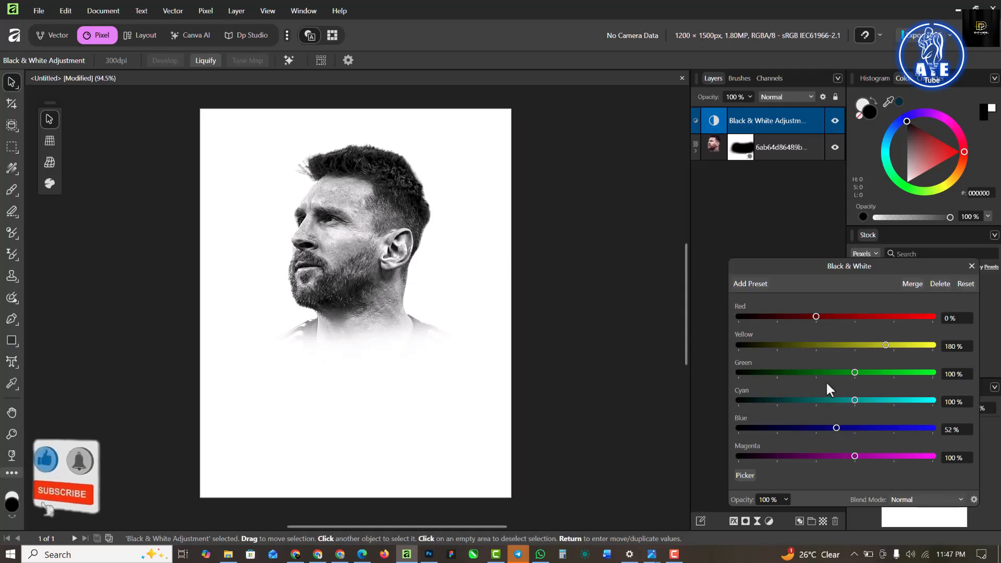
click(972, 265)
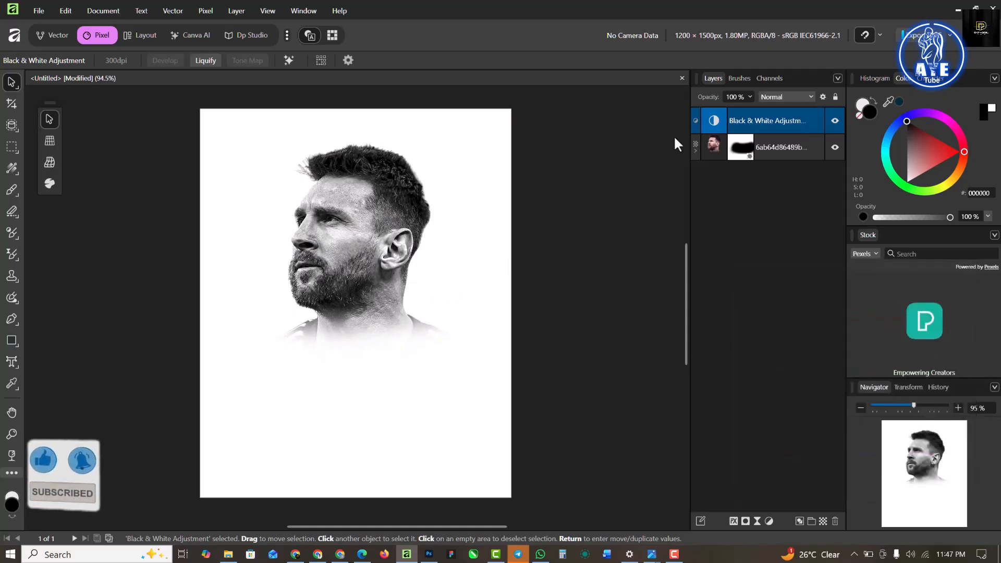
Nest the Black and White adjustment inside the portrait layer, check its contents, and deselect everything
drag(804, 120, 808, 150)
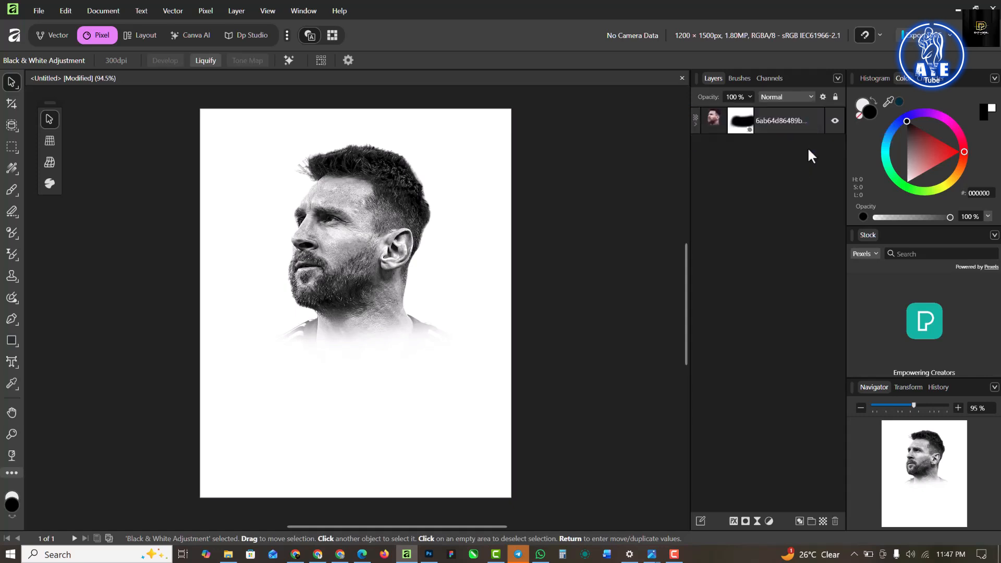
click(695, 124)
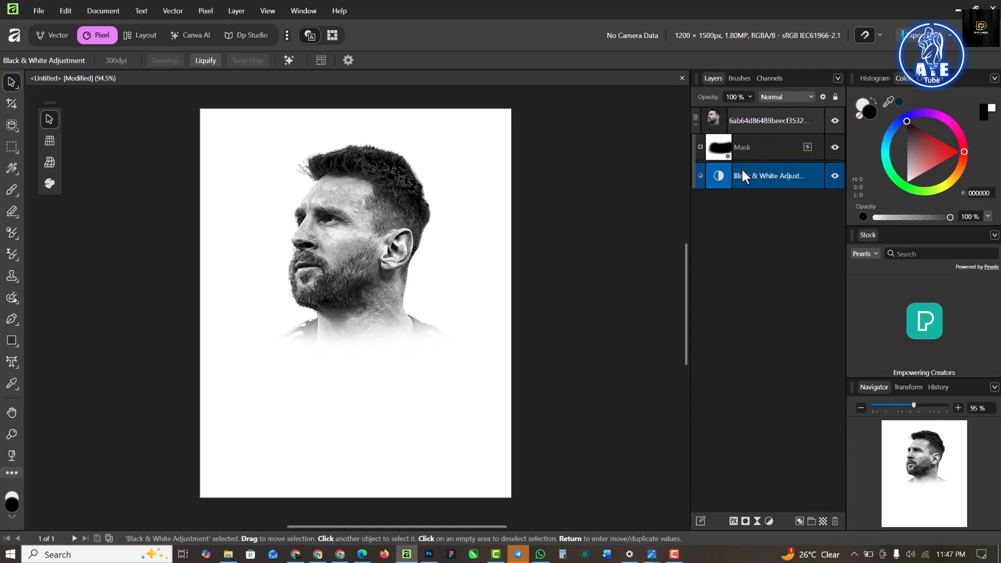
click(695, 123)
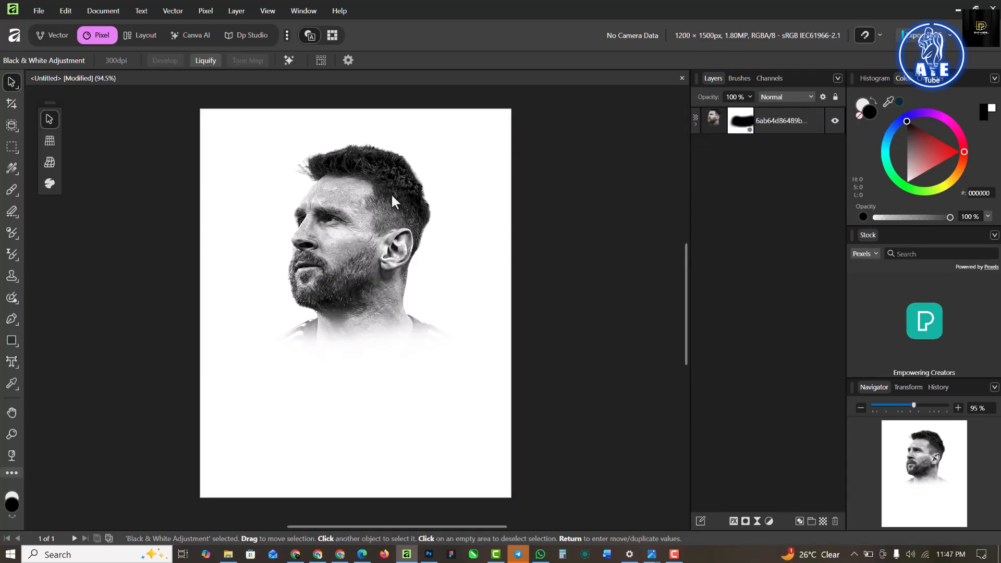
click(492, 162)
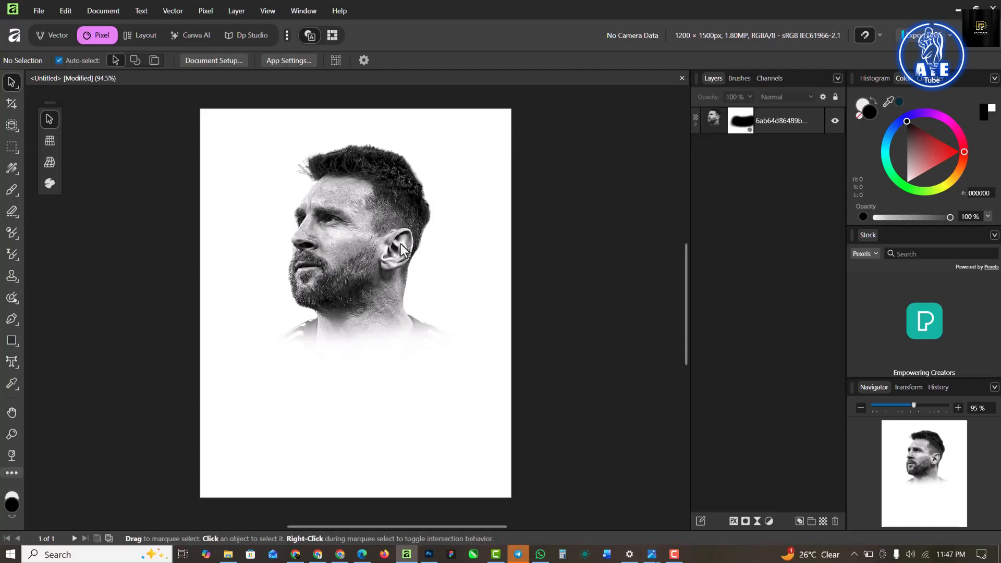
Move the masked portrait slightly up and to the left on the page
click(378, 224)
drag(386, 221, 376, 224)
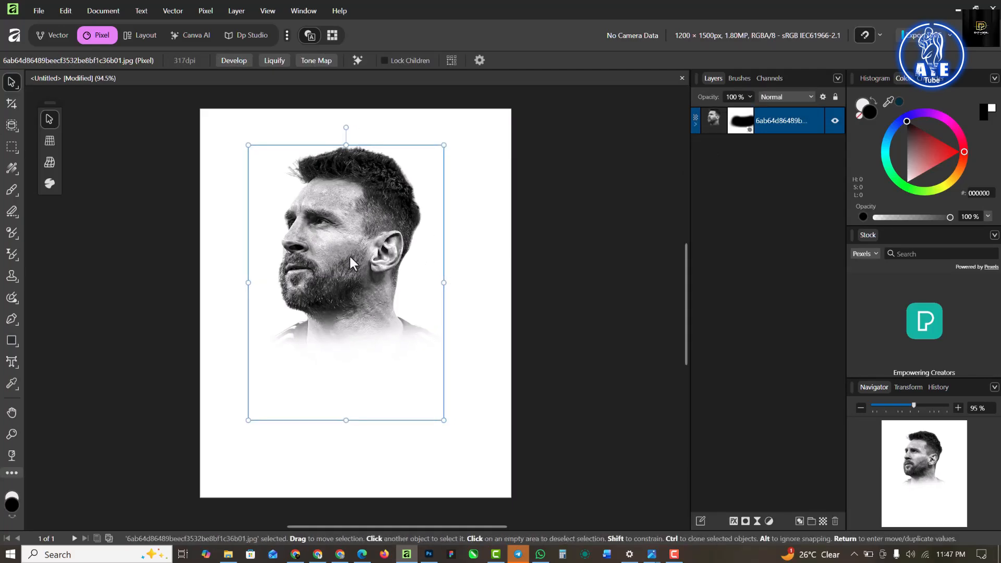
drag(349, 257, 354, 251)
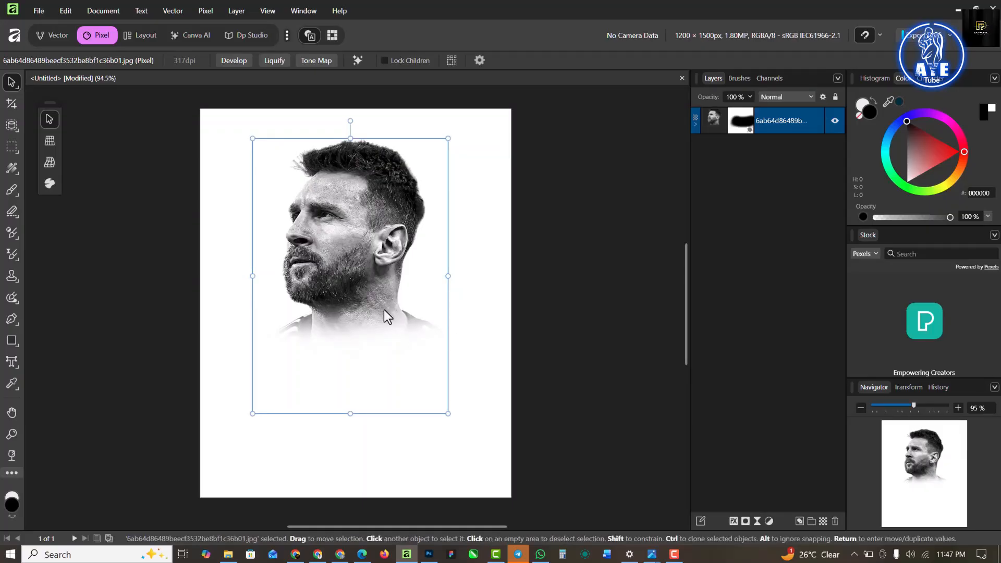
Place the full-body photo of the player in the Argentina kit, scale it to 63%, and position it over the portrait's neck
click(228, 554)
drag(189, 86, 373, 358)
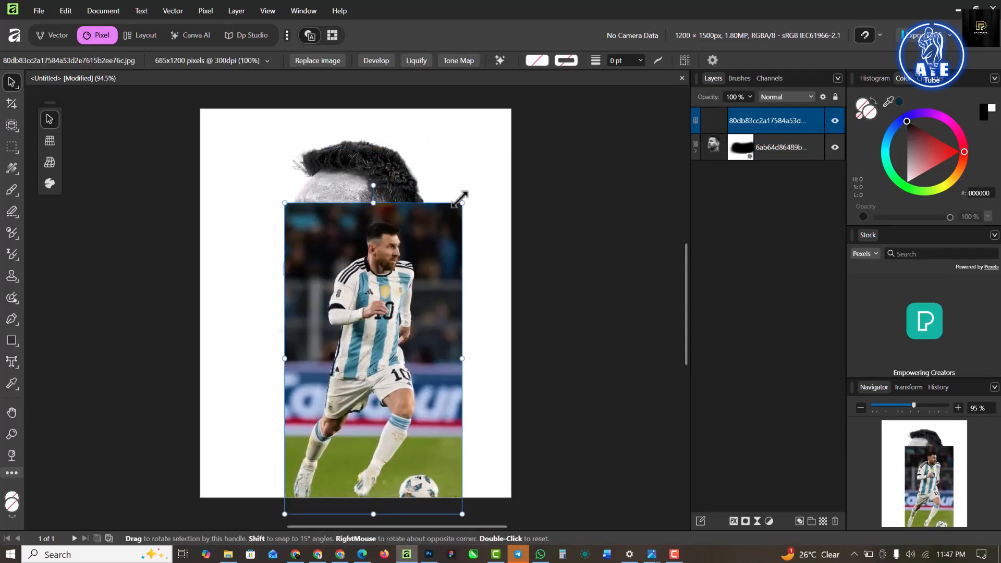
drag(462, 203, 429, 261)
drag(415, 338, 395, 344)
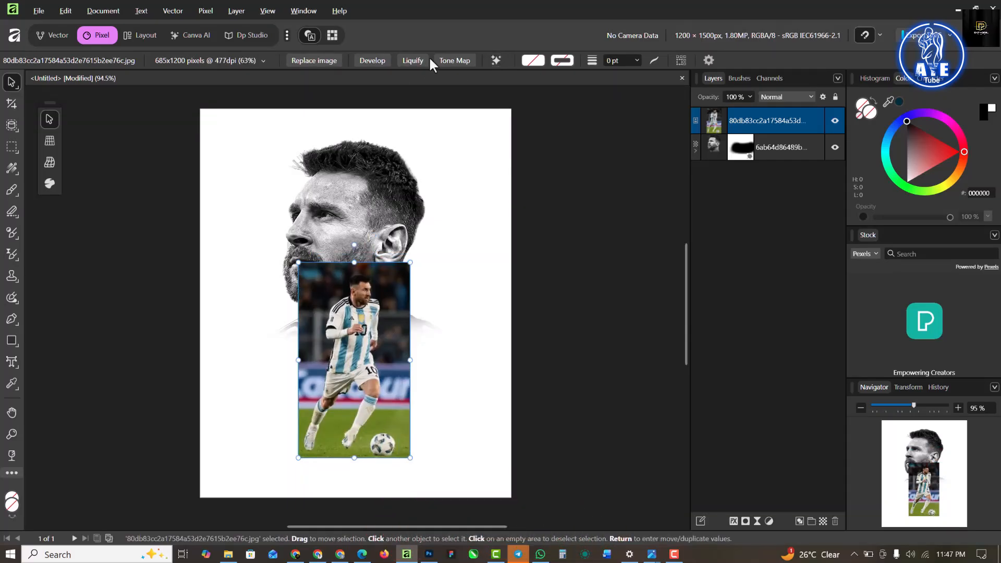
Start developing the full-body photo and apply Detail Refinement with a 23% radius and 93% amount
click(367, 61)
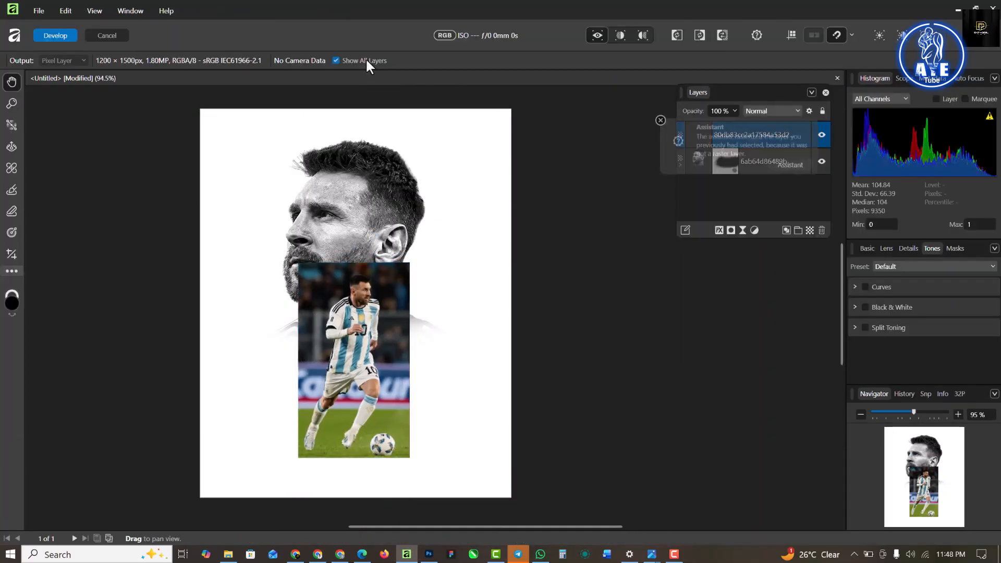
click(660, 120)
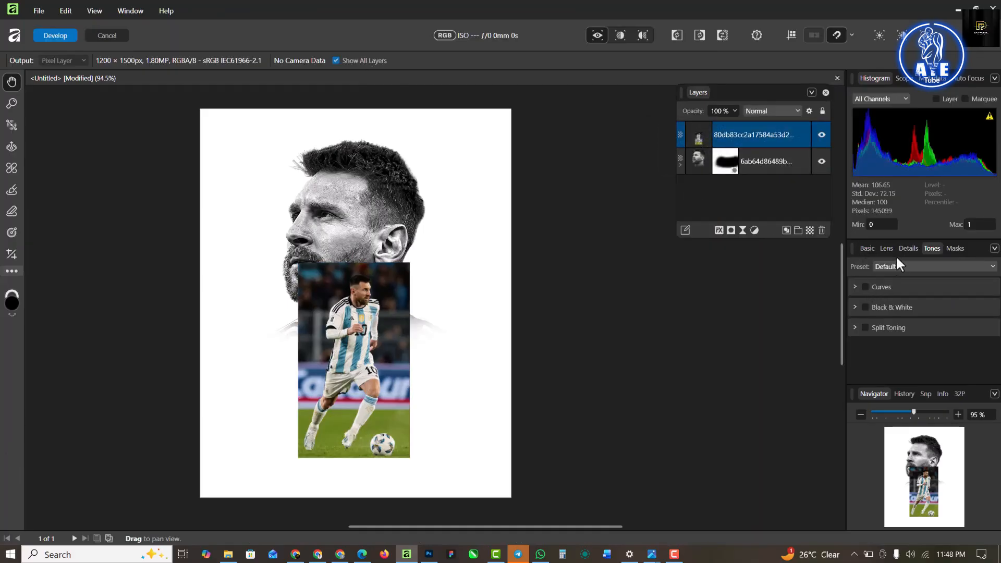
click(908, 249)
click(865, 287)
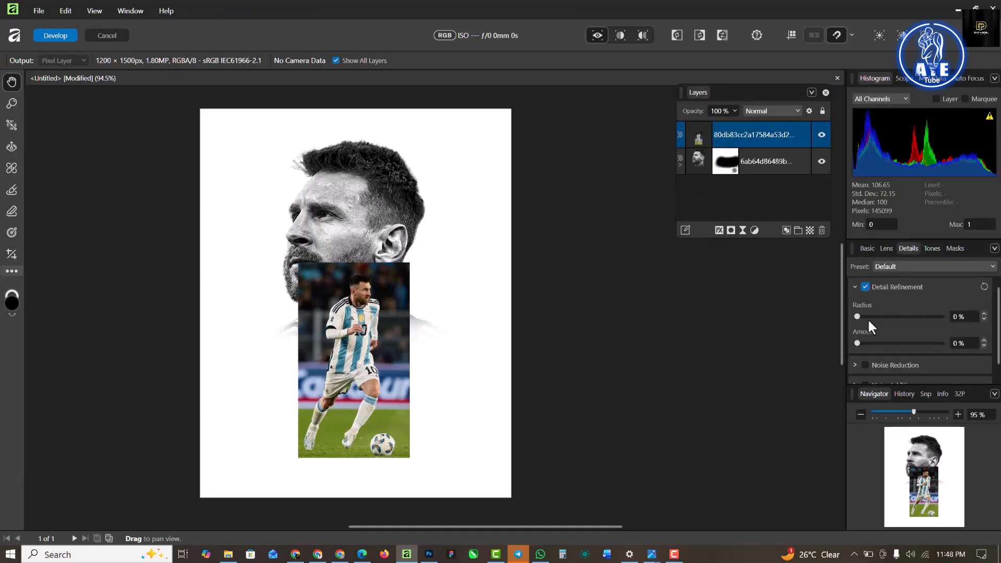
drag(858, 316, 935, 356)
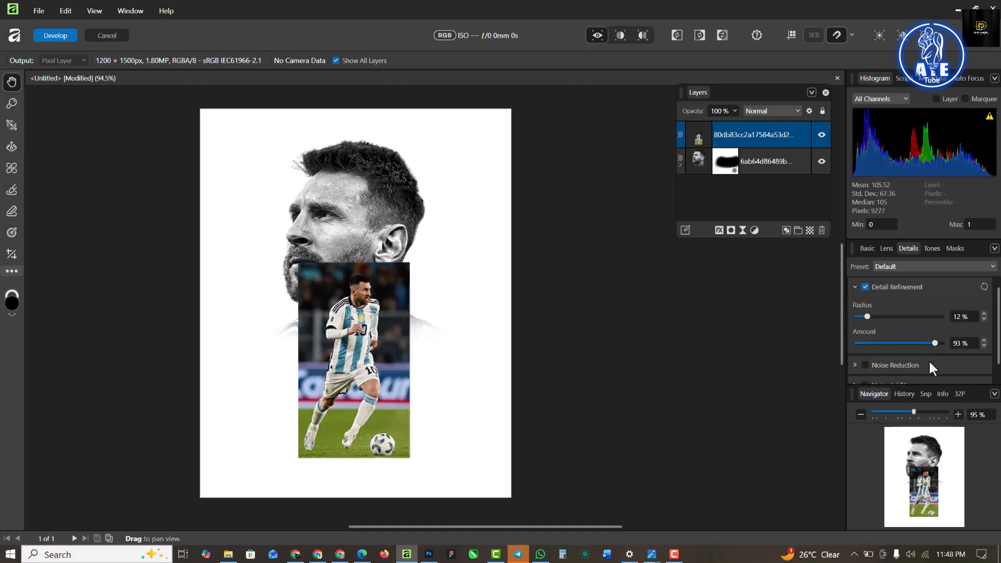
drag(866, 317, 877, 324)
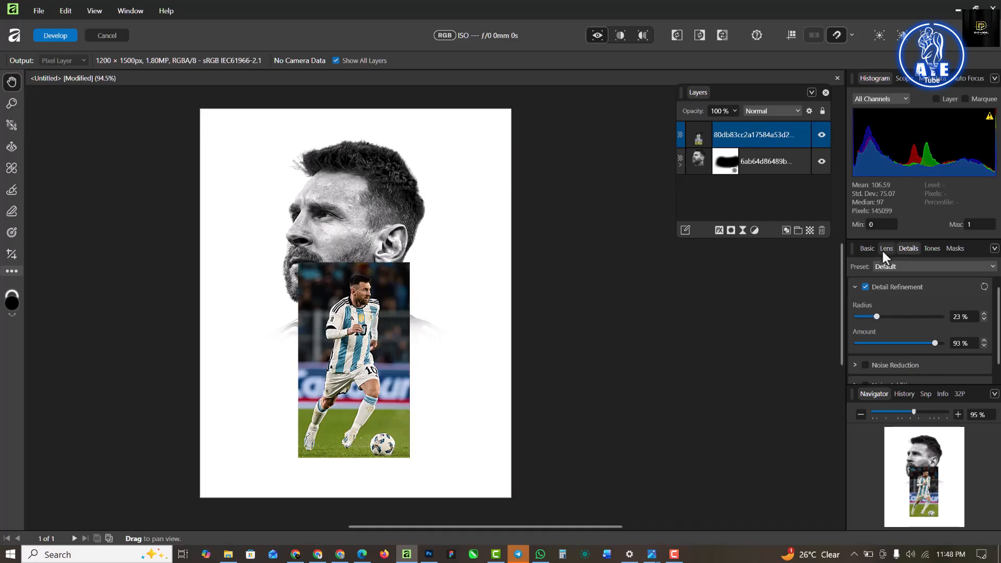
Raise the full-body photo's clarity to 55% and apply the development
click(868, 248)
drag(900, 315, 921, 316)
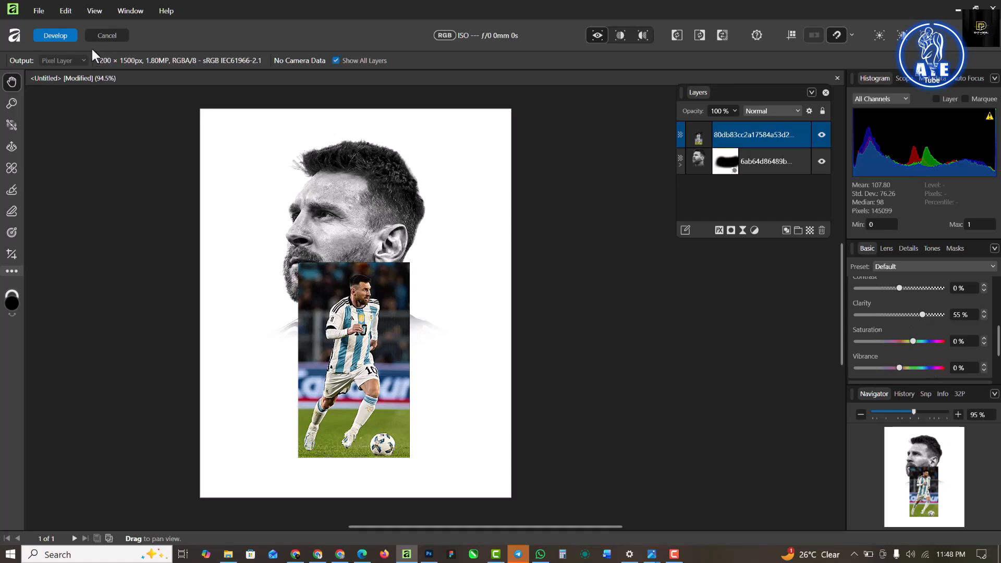
click(55, 36)
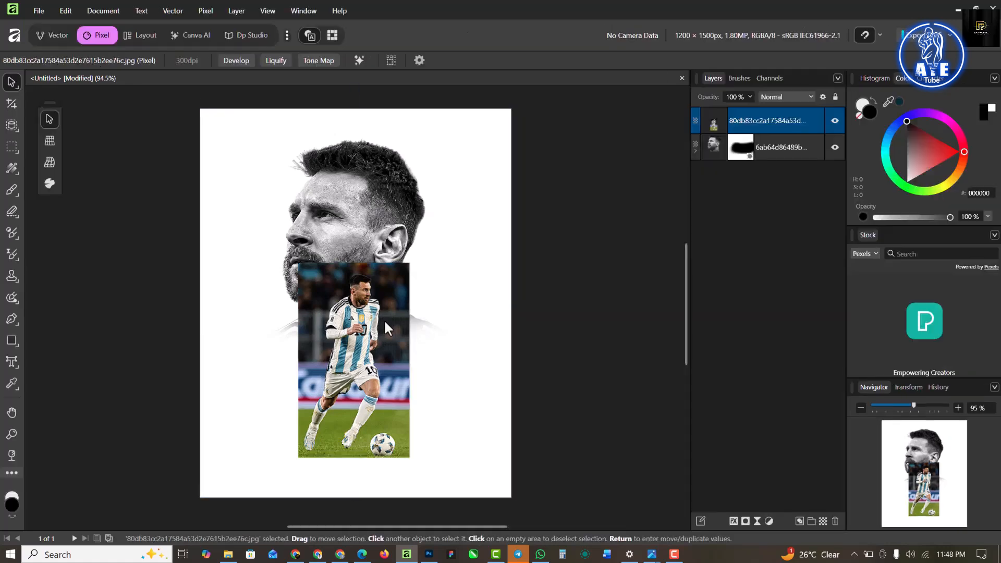
Remove the background from the full-body photo and inspect the cut-out's edges
click(360, 61)
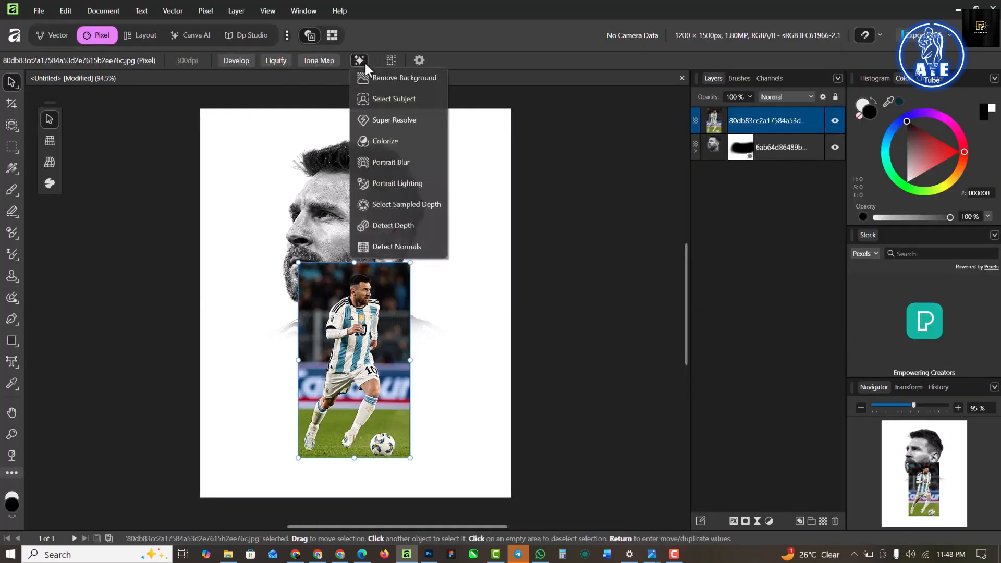
click(395, 78)
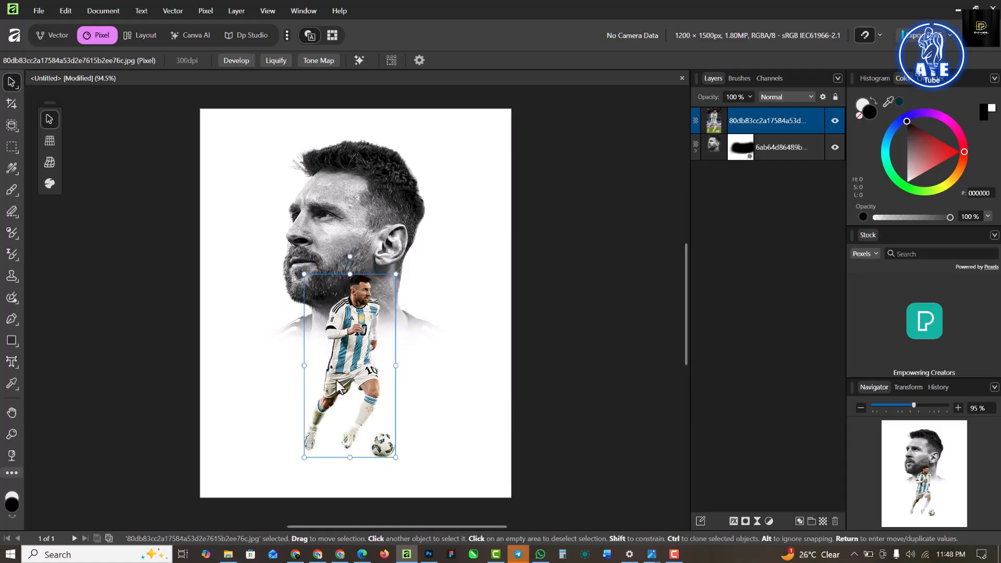
scroll(367, 324, up, 5)
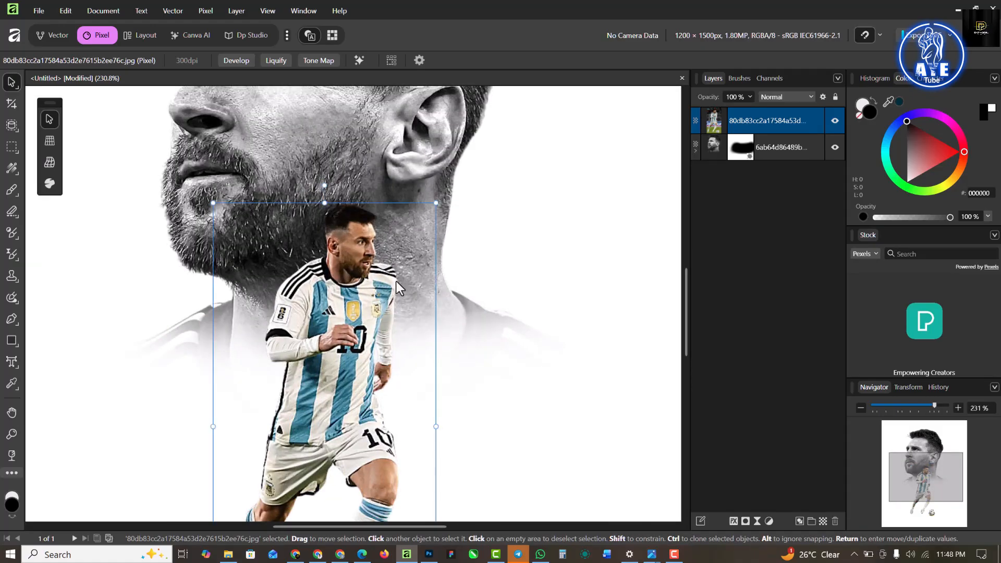
scroll(396, 280, down, 1)
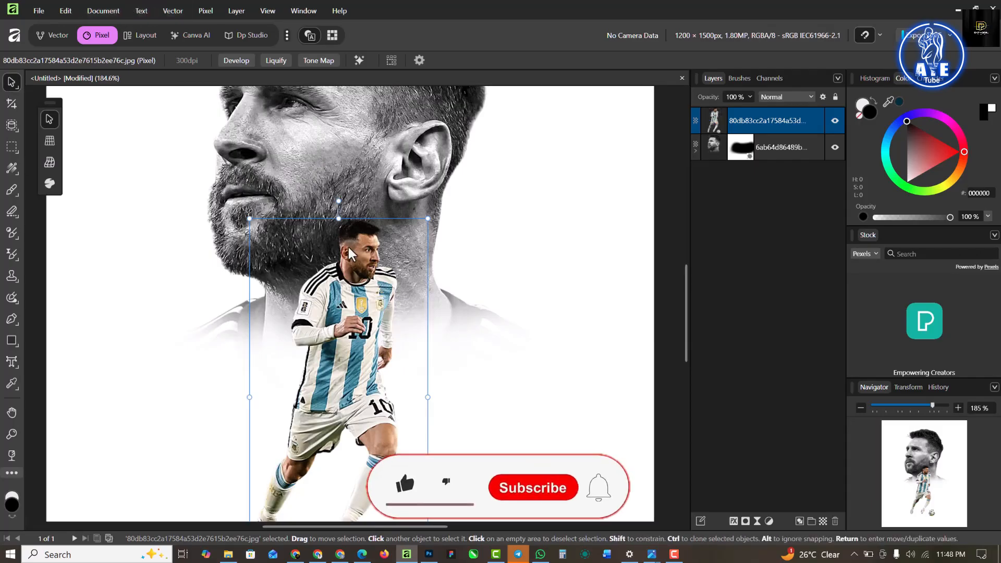
scroll(354, 242, up, 2)
scroll(354, 242, down, 3)
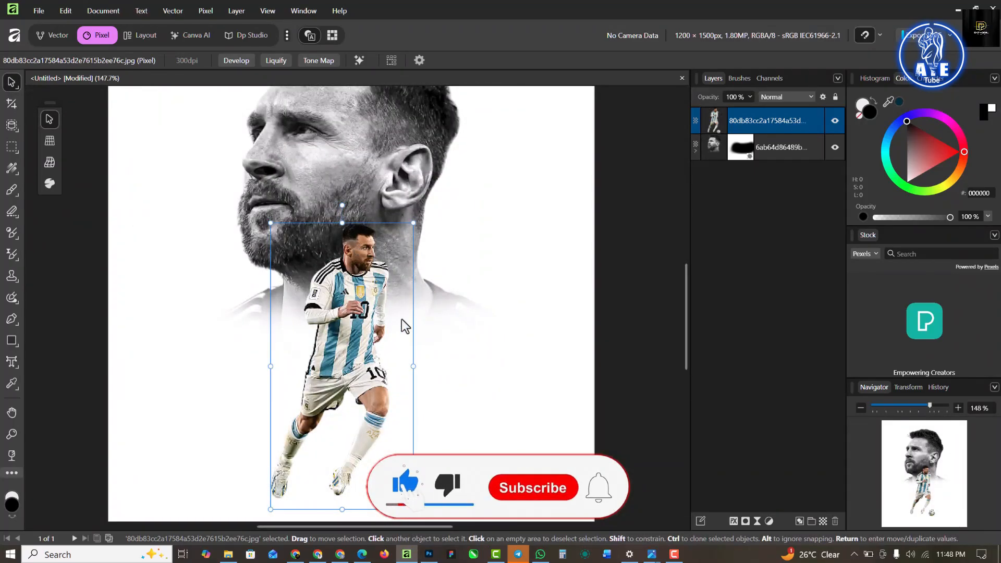
Add a Black and White adjustment above the full-body player with red at -45% and yellow at 150%
click(770, 520)
click(838, 237)
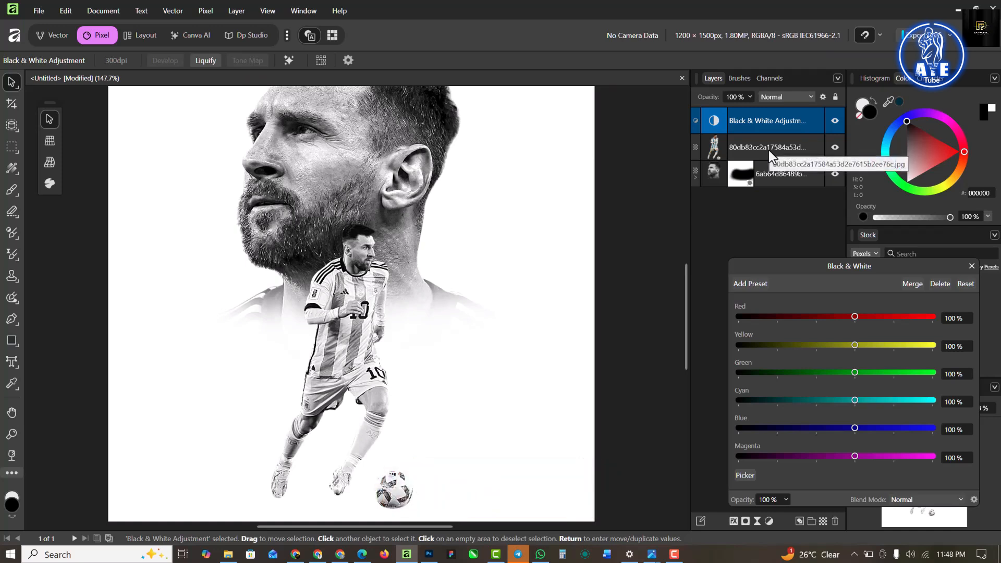
drag(853, 318, 807, 319)
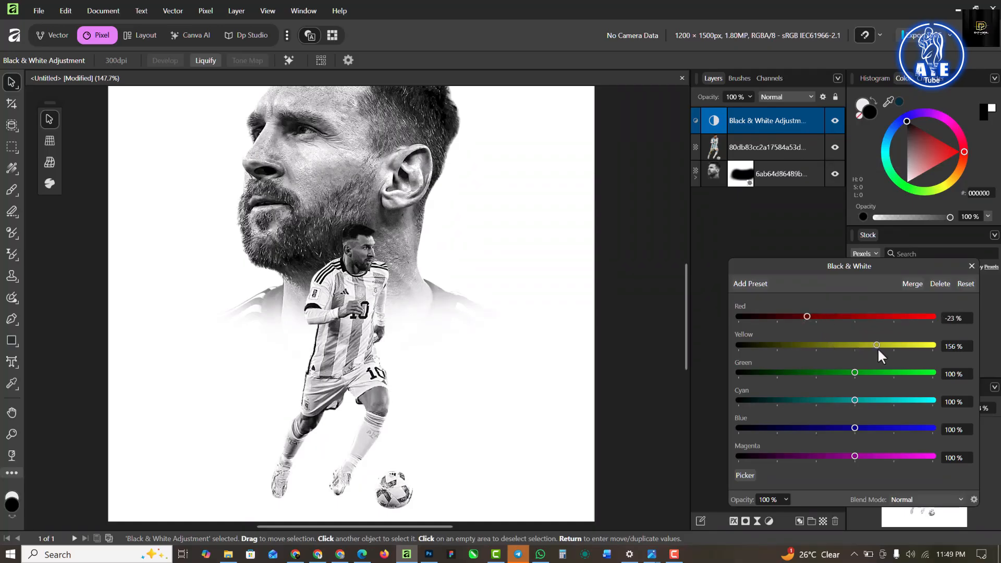
drag(878, 352, 880, 352)
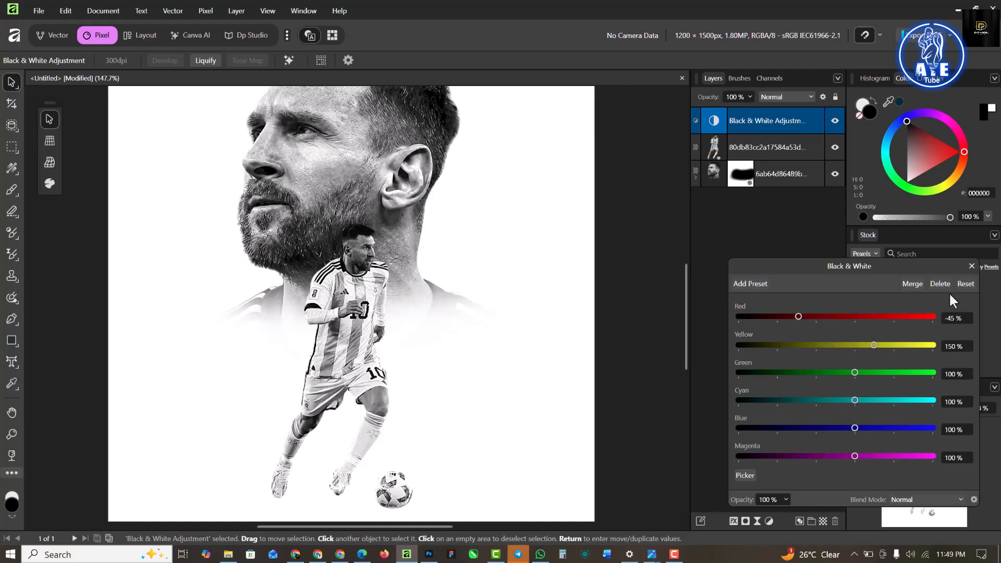
click(970, 266)
Nest the new Black and White adjustment inside the full-body player layer and give it an inverted black mask
drag(811, 123, 803, 147)
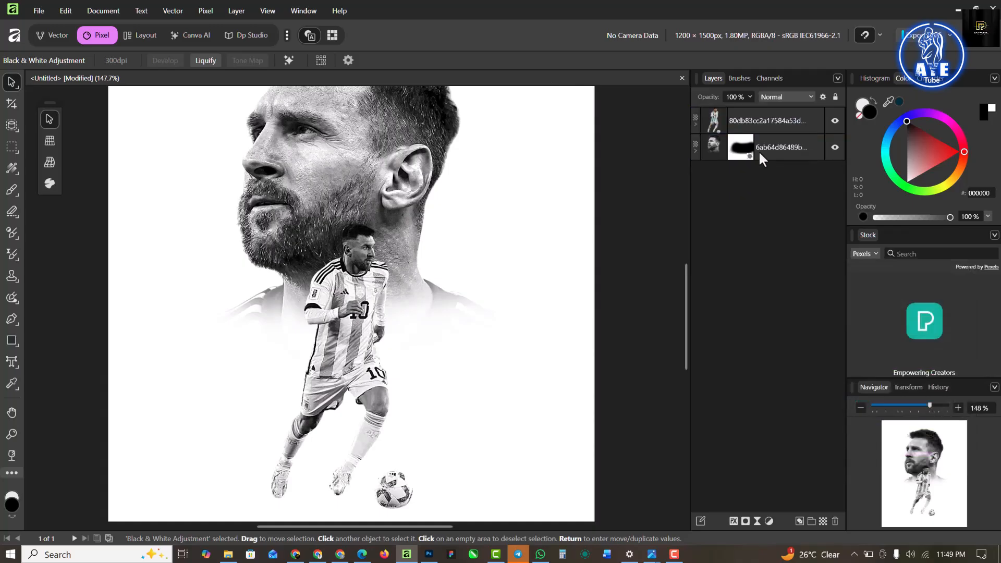
click(695, 125)
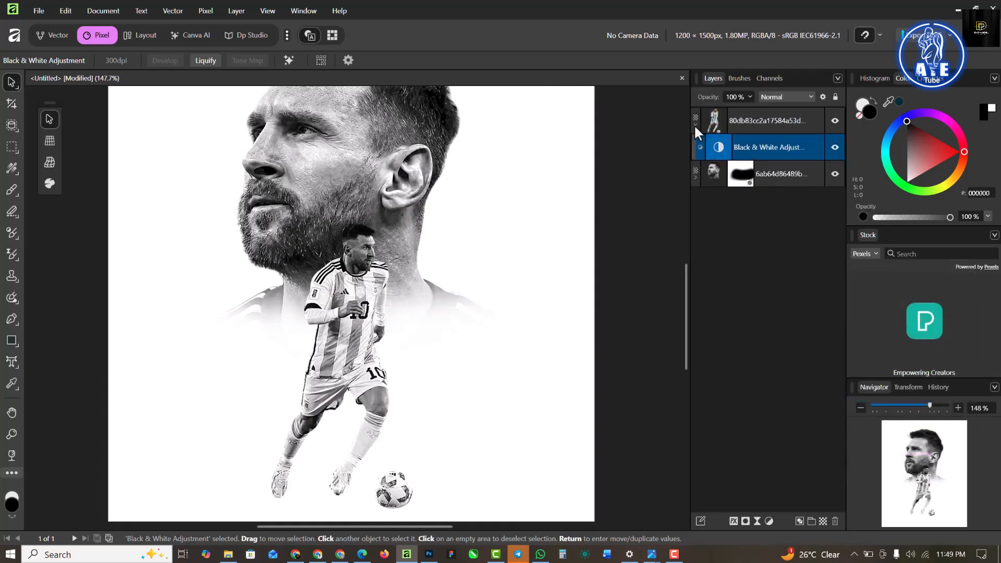
click(745, 521)
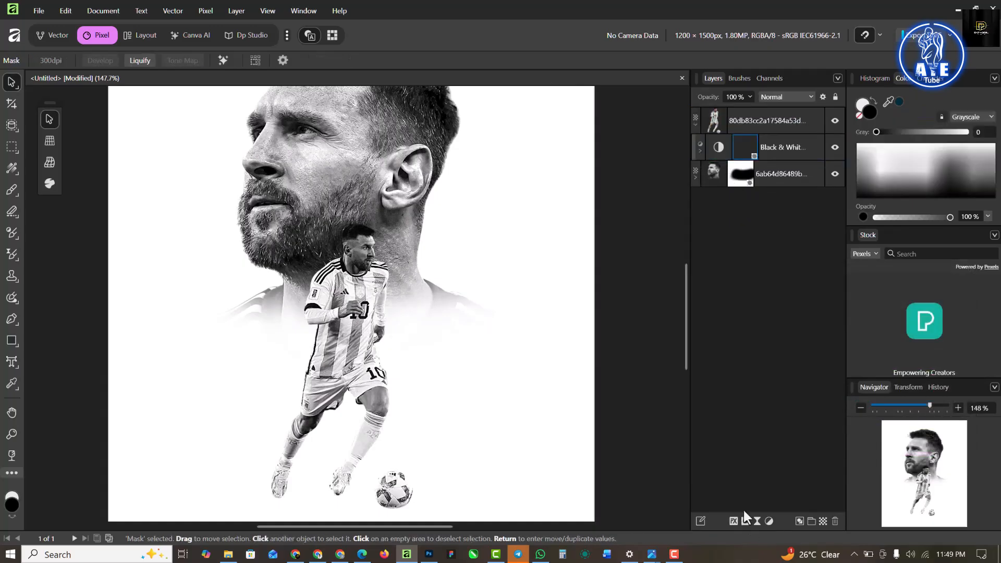
right_click(744, 150)
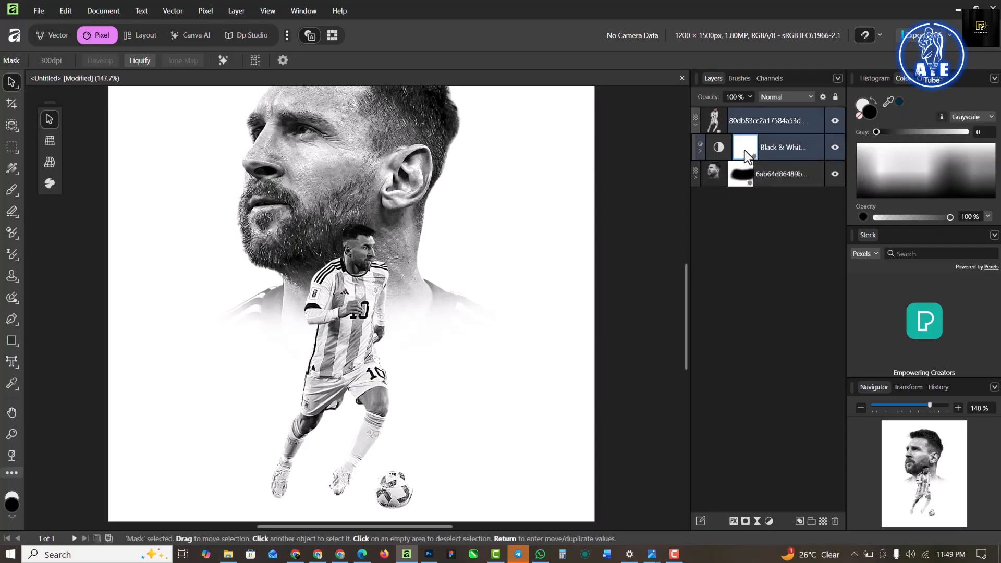
click(779, 343)
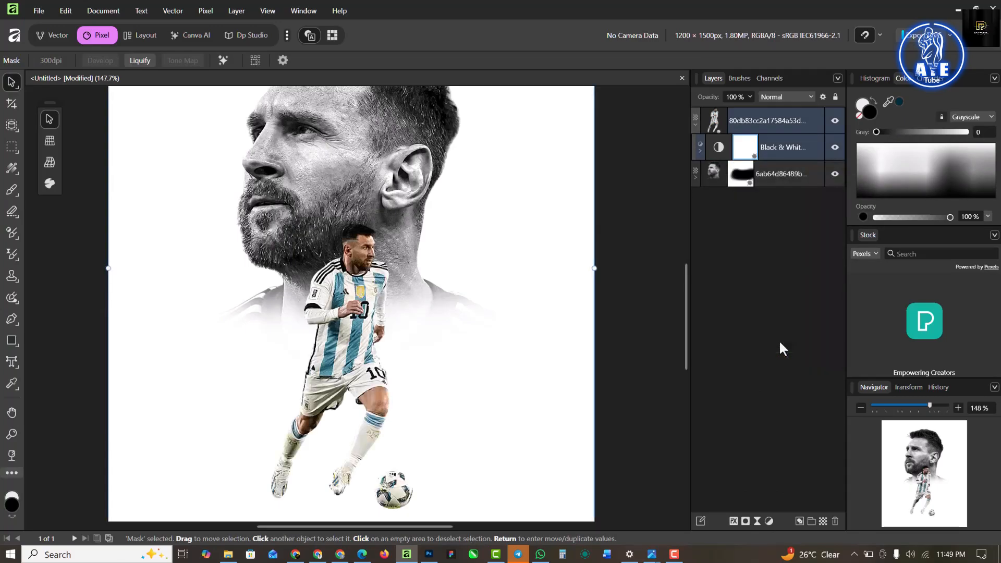
Set up the Paint Brush with a 40 px width for painting on the Black and White adjustment's mask
scroll(365, 268, up, 3)
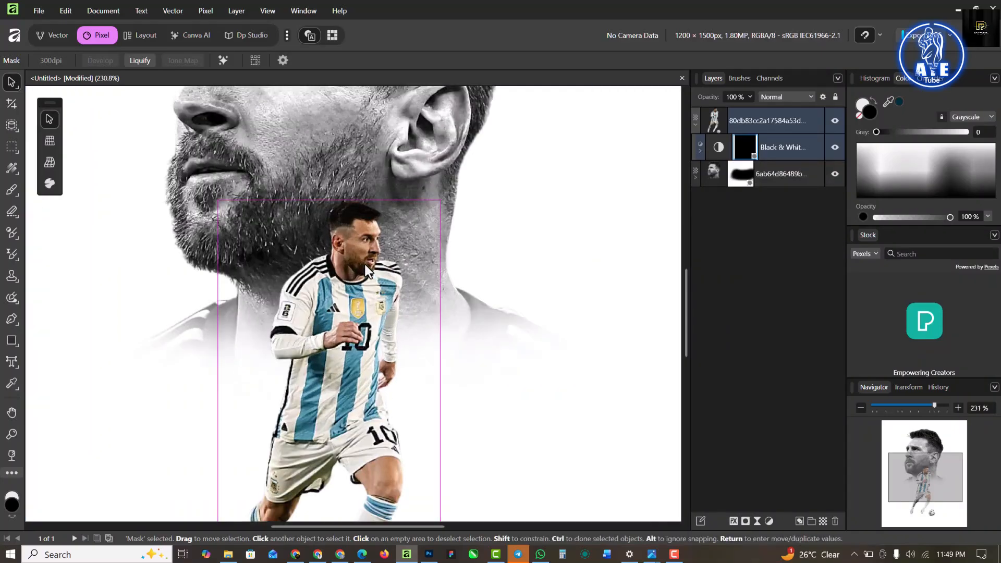
scroll(365, 261, up, 3)
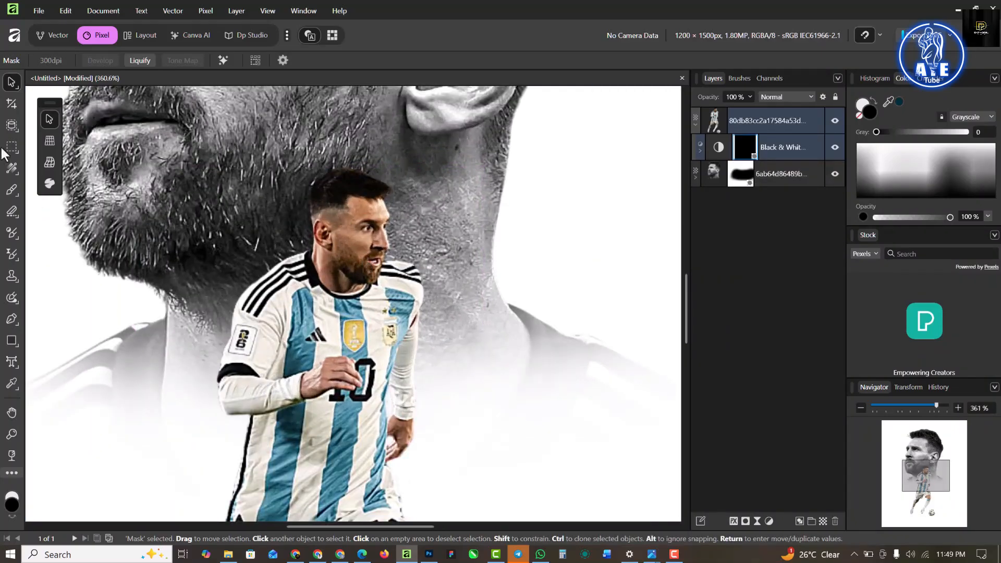
click(9, 192)
click(58, 189)
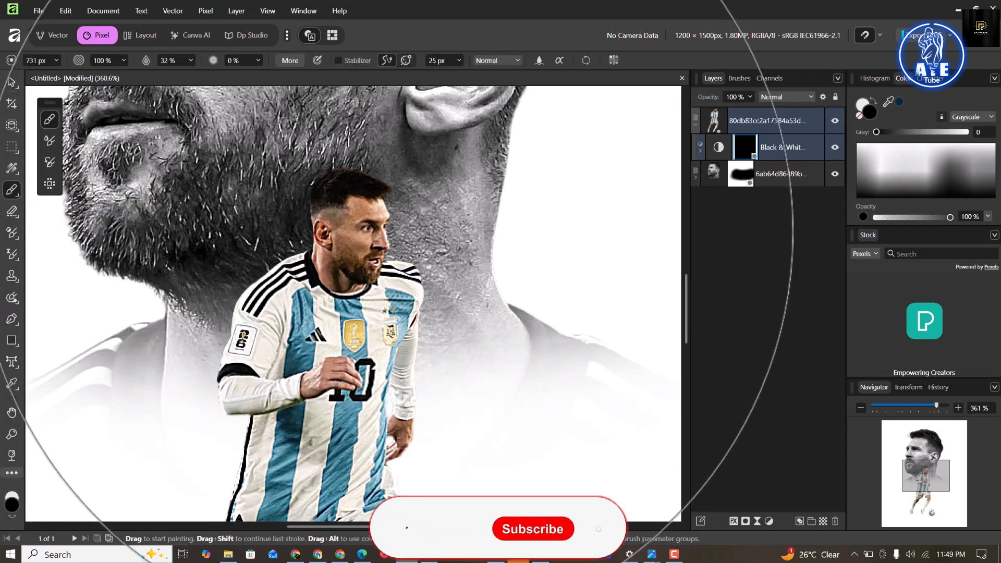
key(bracketleft)
key(bracketleft)
key(bracketleft)
key(bracketleft)
key(bracketleft)
key(bracketleft)
key(bracketleft)
key(bracketleft)
key(bracketleft)
click(56, 60)
drag(58, 75, 40, 76)
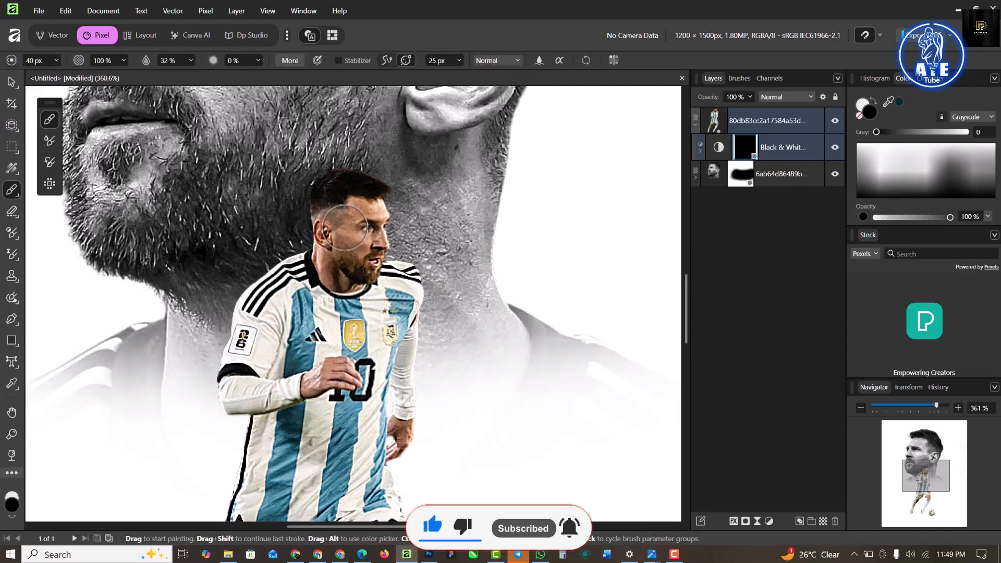
Swap the brush colour to near-white and paint the mask over the full-body player's face, ear and neck
scroll(345, 227, up, 3)
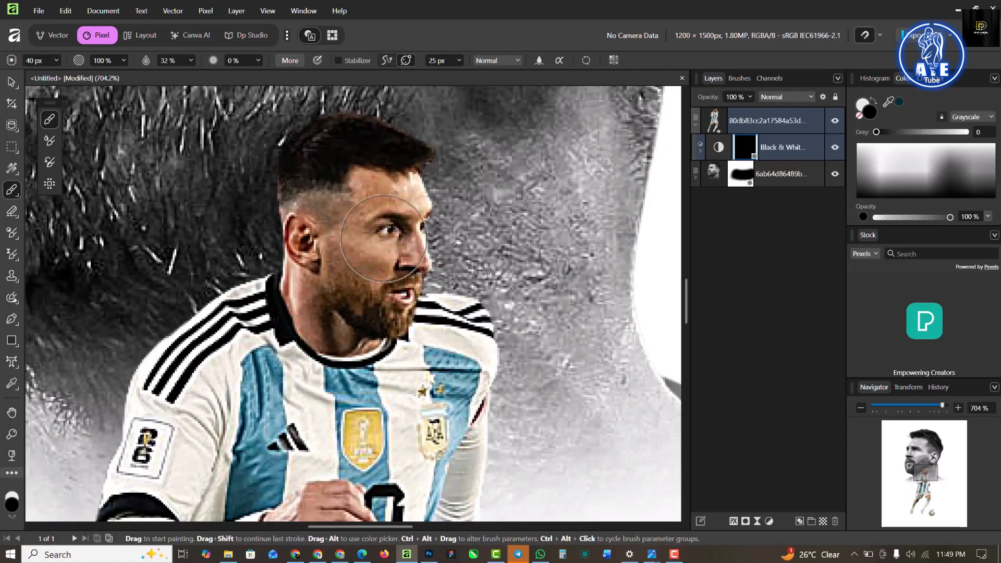
click(872, 102)
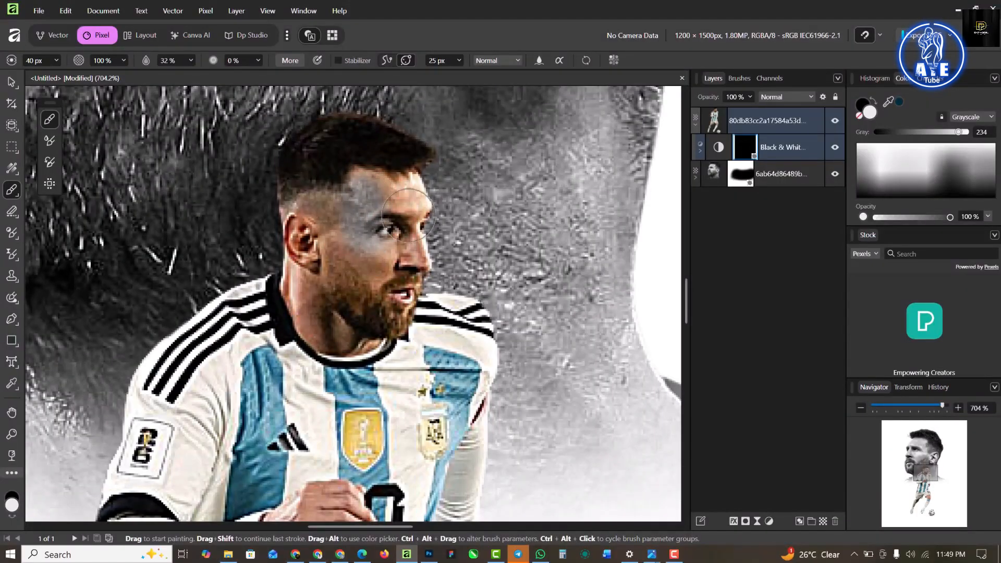
mouse_move(408, 213)
mouse_down()
mouse_move(346, 176)
mouse_move(430, 164)
mouse_move(384, 138)
mouse_move(324, 125)
mouse_move(283, 207)
mouse_move(321, 202)
mouse_move(414, 235)
mouse_move(416, 283)
mouse_move(401, 293)
mouse_move(398, 312)
mouse_move(360, 327)
mouse_move(387, 245)
mouse_move(324, 268)
mouse_move(299, 287)
mouse_move(315, 330)
mouse_move(360, 332)
mouse_move(404, 307)
mouse_move(379, 282)
mouse_move(336, 271)
mouse_move(305, 190)
mouse_up()
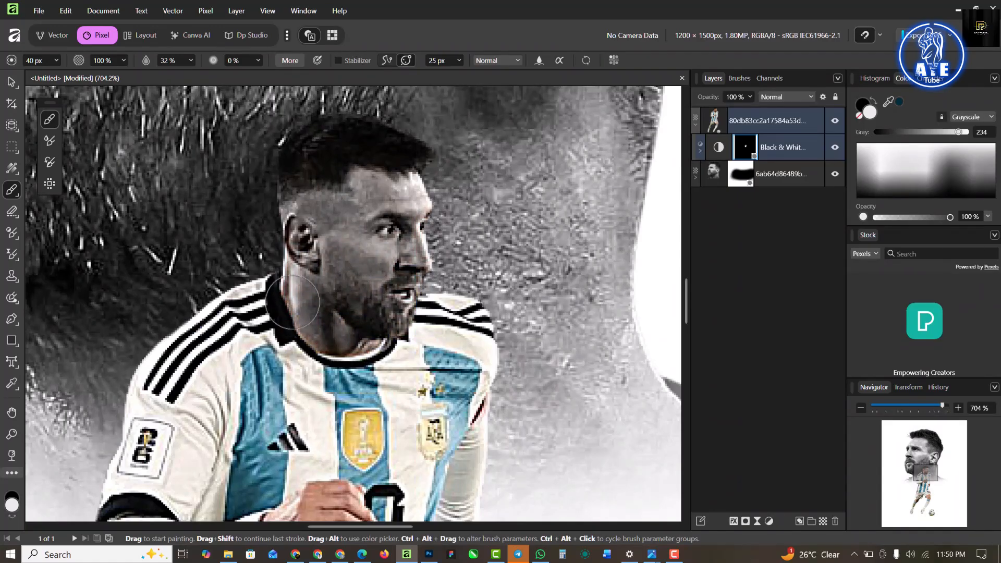
Paint the mask over both of the player's hands with a 34 px brush to make them black and white
scroll(356, 323, down, 4)
scroll(345, 298, up, 4)
scroll(345, 300, up, 1)
mouse_move(346, 300)
mouse_down()
mouse_move(324, 299)
mouse_move(320, 276)
mouse_move(306, 322)
mouse_move(338, 274)
mouse_move(385, 254)
mouse_move(399, 256)
mouse_move(406, 285)
mouse_up()
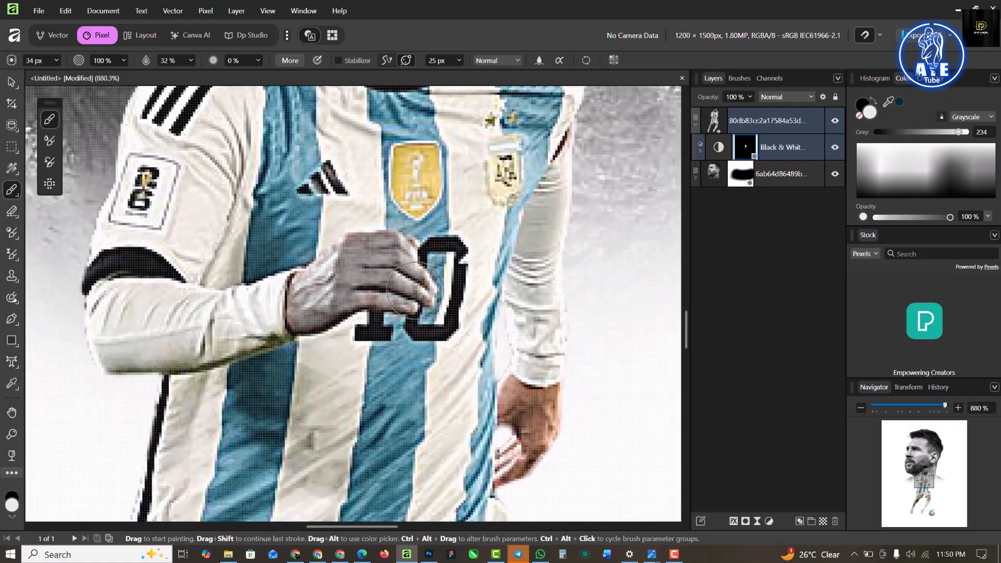
scroll(414, 289, down, 2)
scroll(459, 324, up, 2)
mouse_move(433, 292)
mouse_down()
mouse_move(414, 312)
mouse_move(435, 355)
mouse_move(453, 328)
mouse_move(413, 372)
mouse_move(415, 385)
mouse_move(438, 313)
mouse_up()
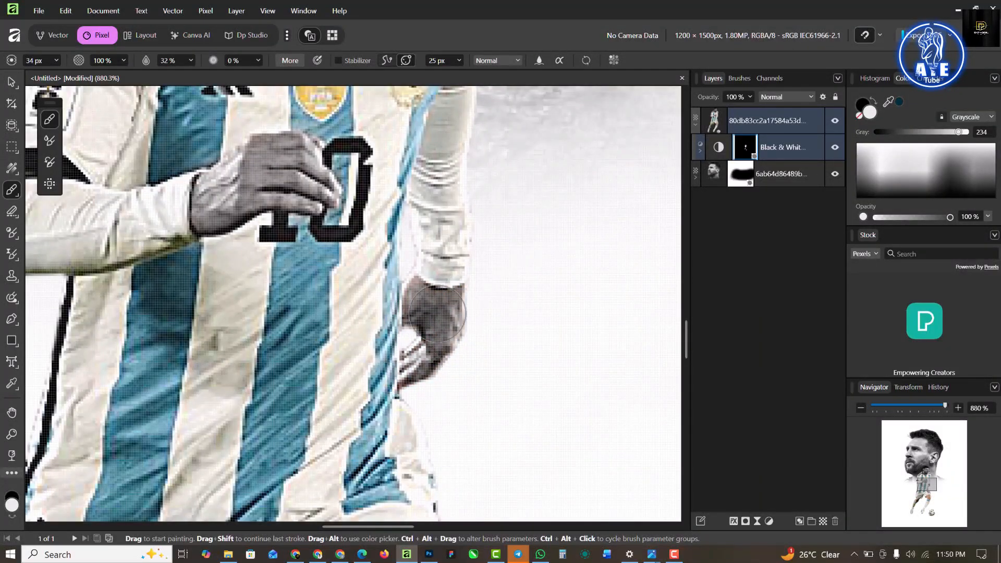
Paint the mask over the bare skin of both of the player's legs, between shorts and socks
scroll(438, 313, down, 5)
scroll(458, 422, up, 6)
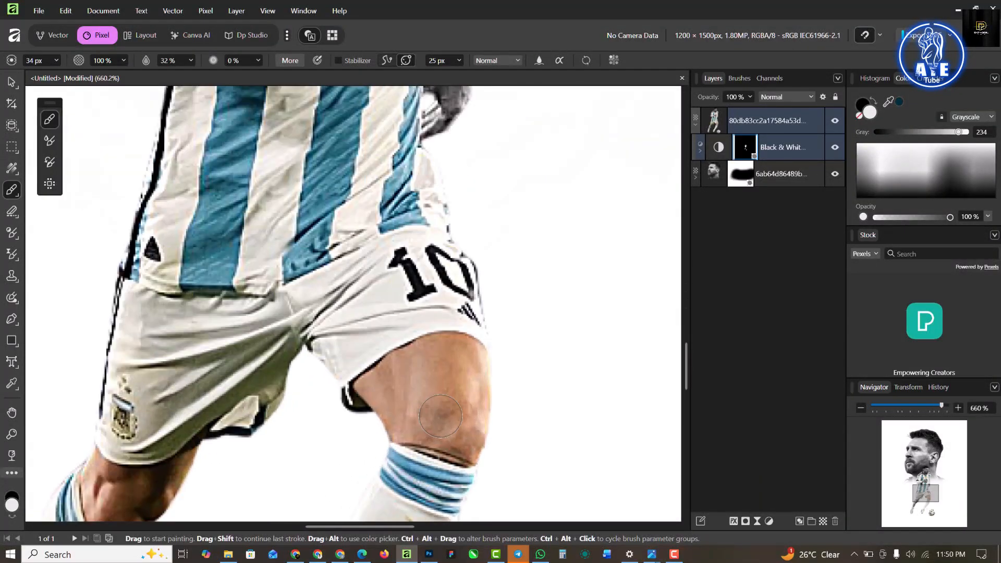
mouse_move(281, 376)
mouse_down()
mouse_move(423, 297)
mouse_move(479, 294)
mouse_up()
mouse_move(339, 335)
mouse_down()
mouse_move(360, 336)
mouse_move(482, 281)
mouse_move(510, 387)
mouse_move(405, 365)
mouse_move(342, 411)
mouse_move(361, 401)
mouse_move(360, 270)
mouse_up()
mouse_move(334, 311)
mouse_down()
mouse_move(394, 291)
mouse_move(500, 311)
mouse_move(505, 363)
mouse_move(311, 317)
mouse_move(433, 320)
mouse_move(541, 261)
mouse_move(411, 187)
mouse_move(463, 141)
mouse_move(391, 158)
mouse_move(299, 266)
mouse_move(302, 240)
mouse_move(507, 254)
mouse_move(491, 210)
mouse_move(431, 275)
mouse_move(476, 302)
mouse_move(560, 210)
mouse_move(454, 321)
mouse_move(423, 256)
mouse_move(364, 231)
mouse_move(348, 257)
mouse_move(443, 336)
mouse_move(534, 247)
mouse_move(392, 268)
mouse_up()
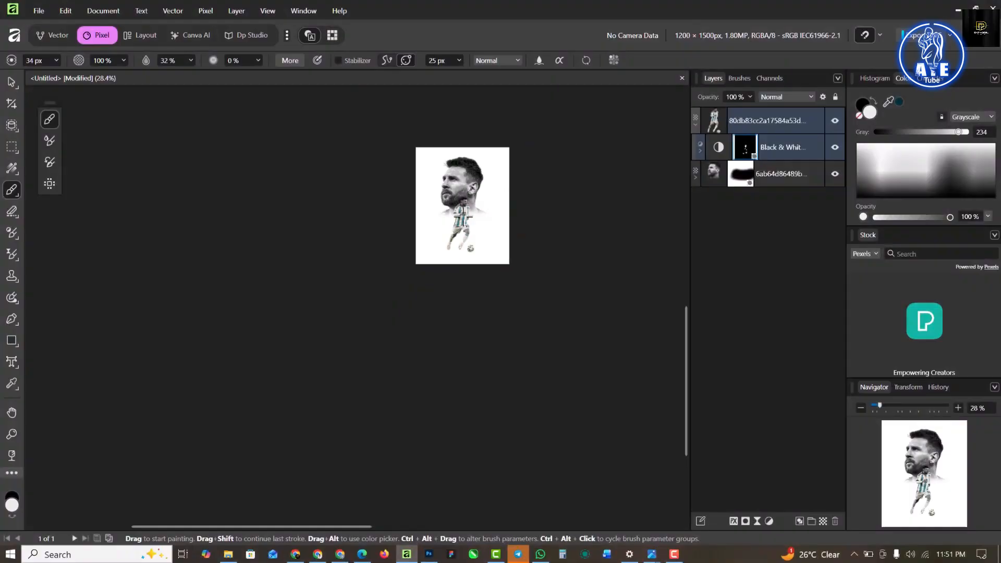
scroll(463, 204, up, 6)
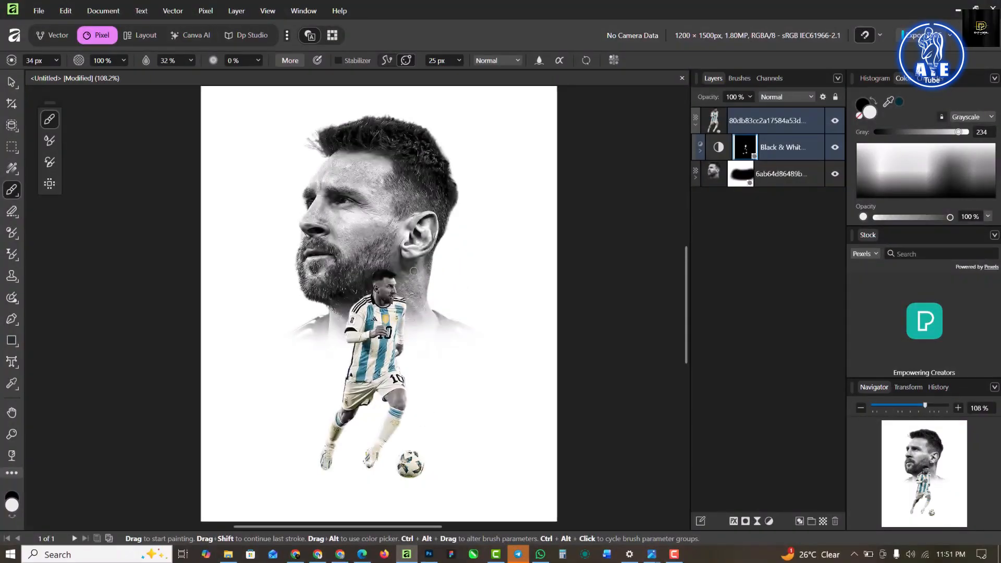
scroll(414, 271, up, 2)
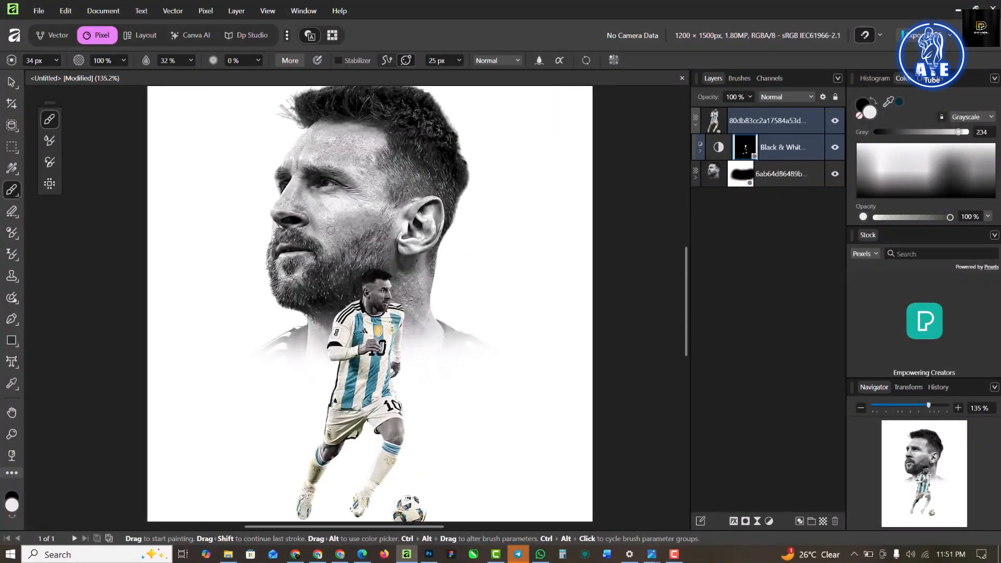
scroll(330, 230, down, 3)
Collapse the full-body player layer and add an empty pixel layer directly above the portrait layer
click(11, 83)
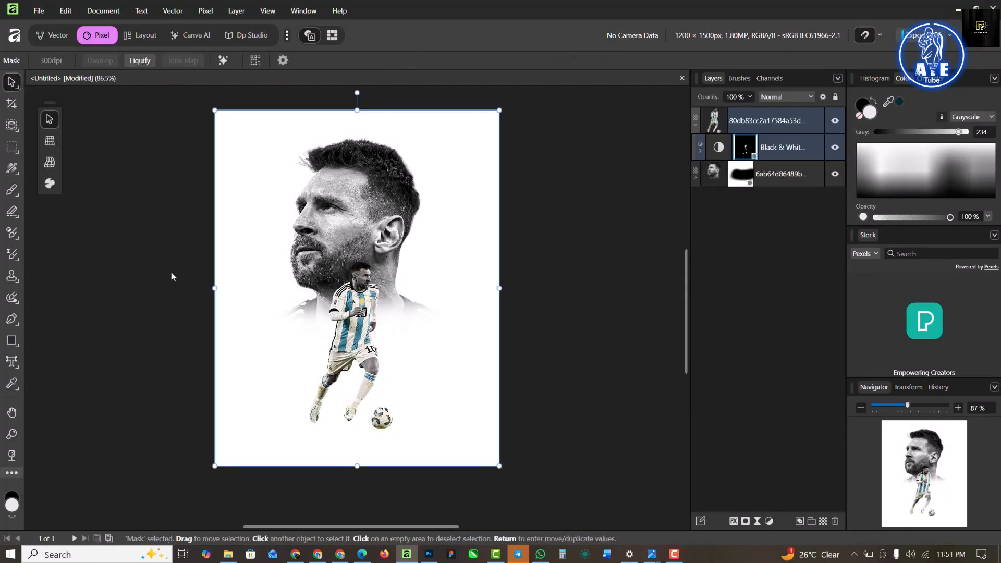
click(360, 348)
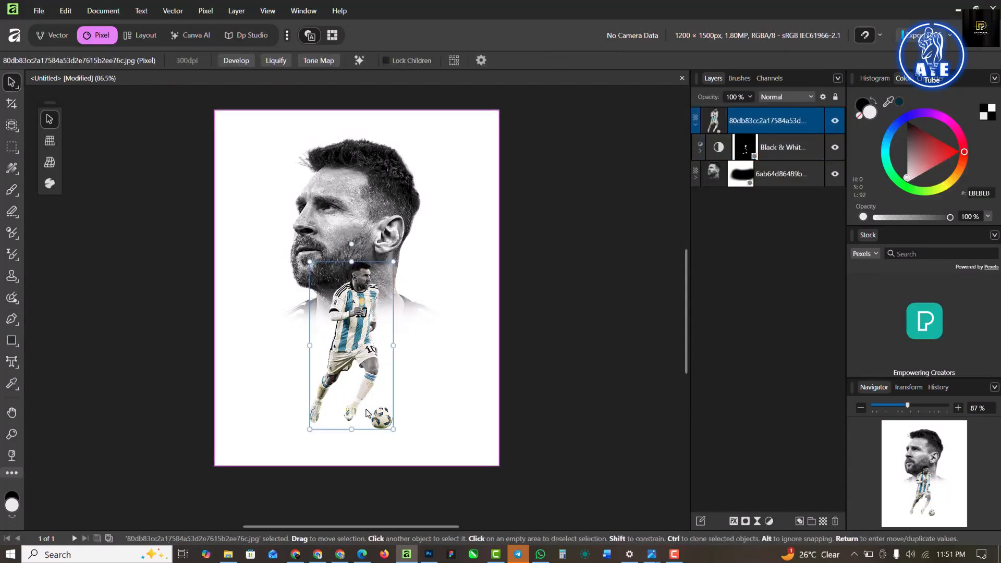
scroll(338, 438, up, 1)
scroll(339, 439, up, 1)
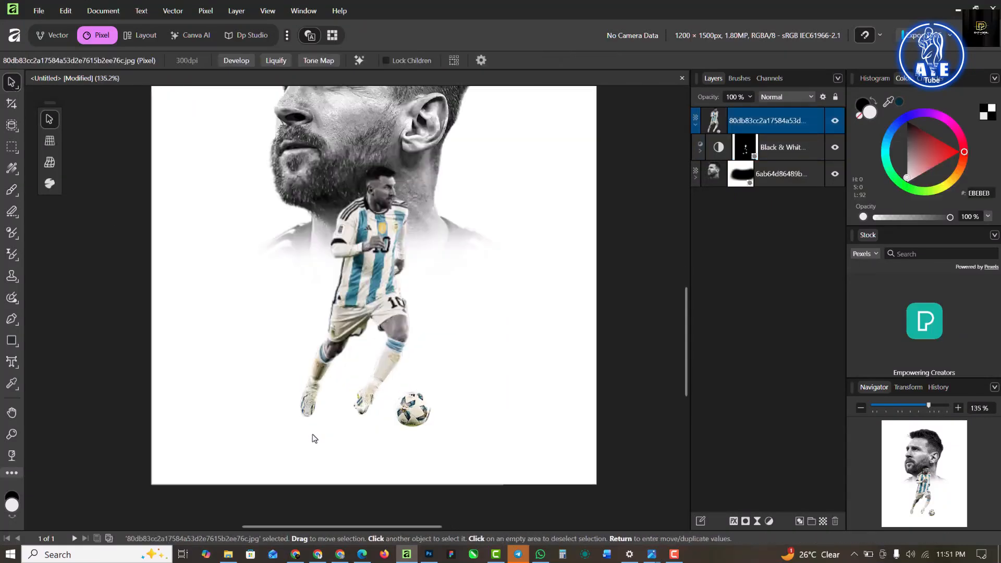
click(695, 127)
click(790, 151)
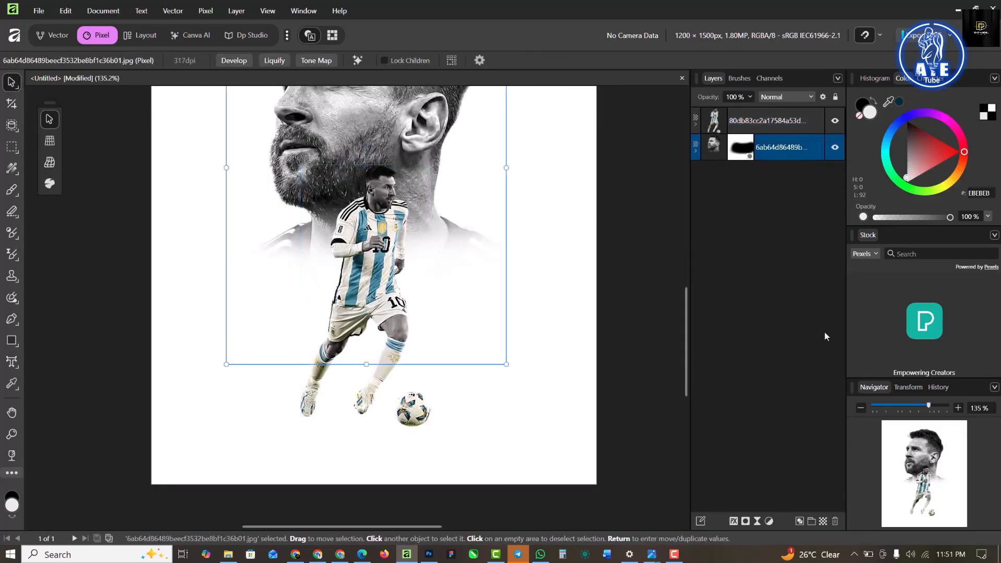
click(823, 521)
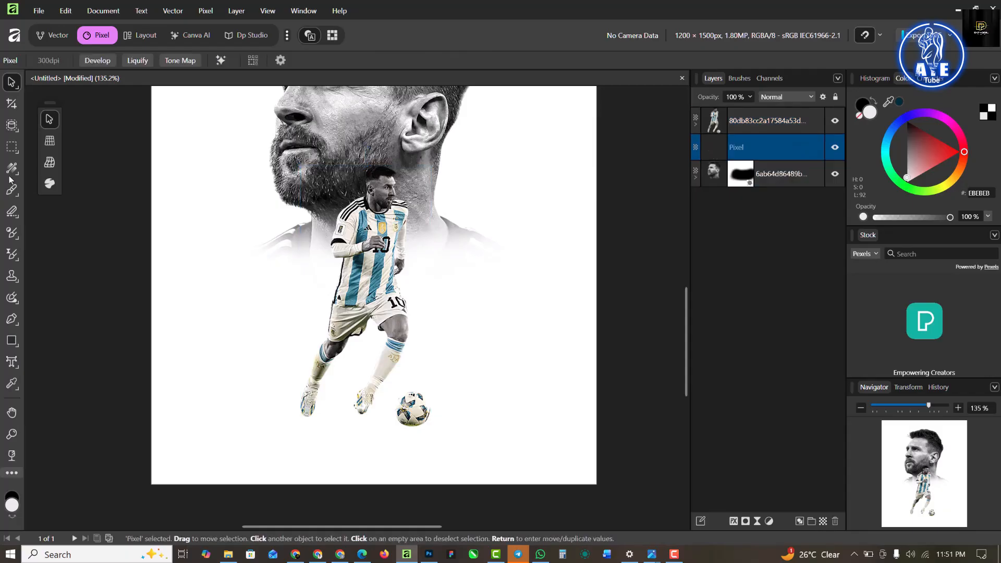
Paint a soft black 241 px dab at the player's rear foot and squash it into a flat ground shadow
click(15, 198)
click(14, 501)
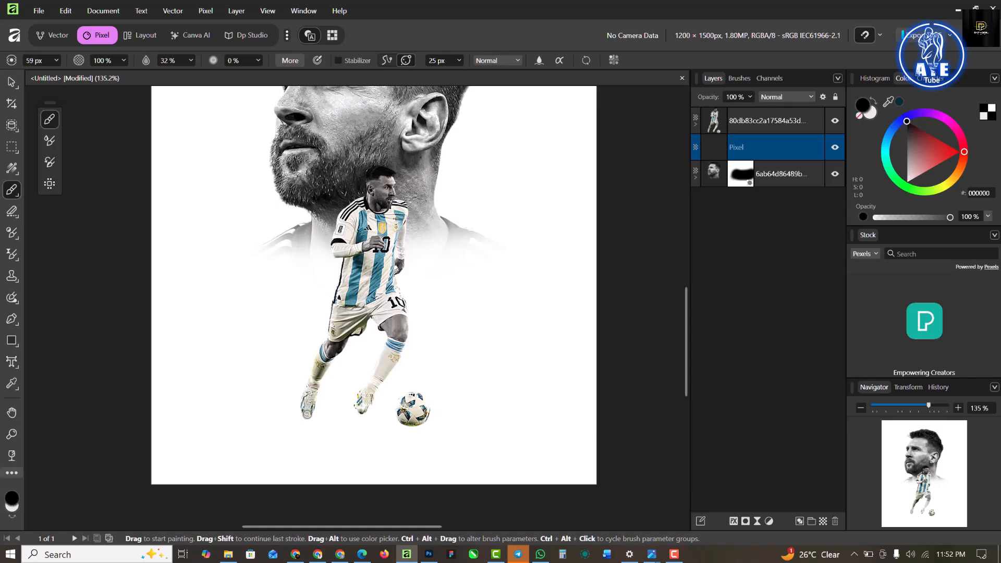
key(])
key(])
key(])
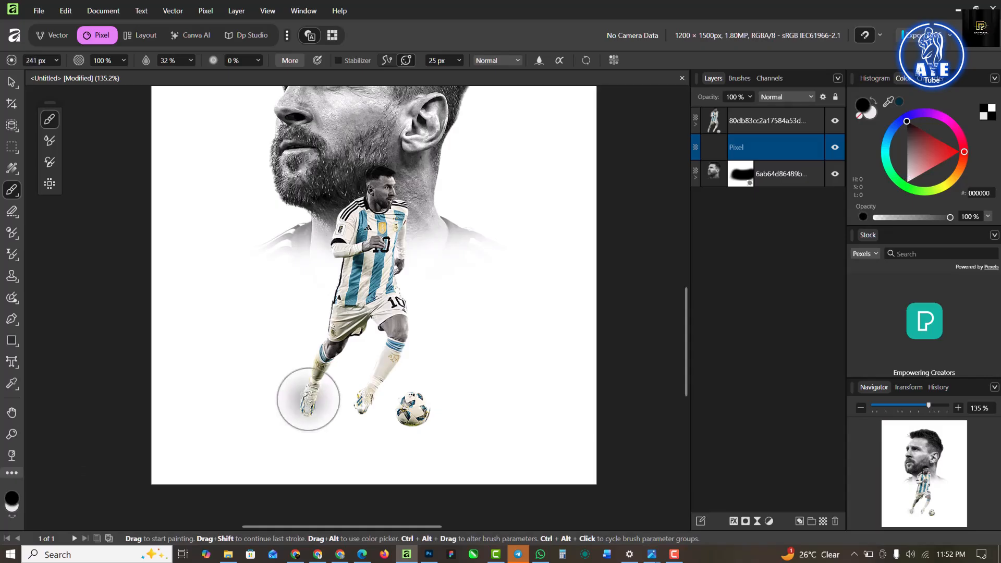
click(310, 397)
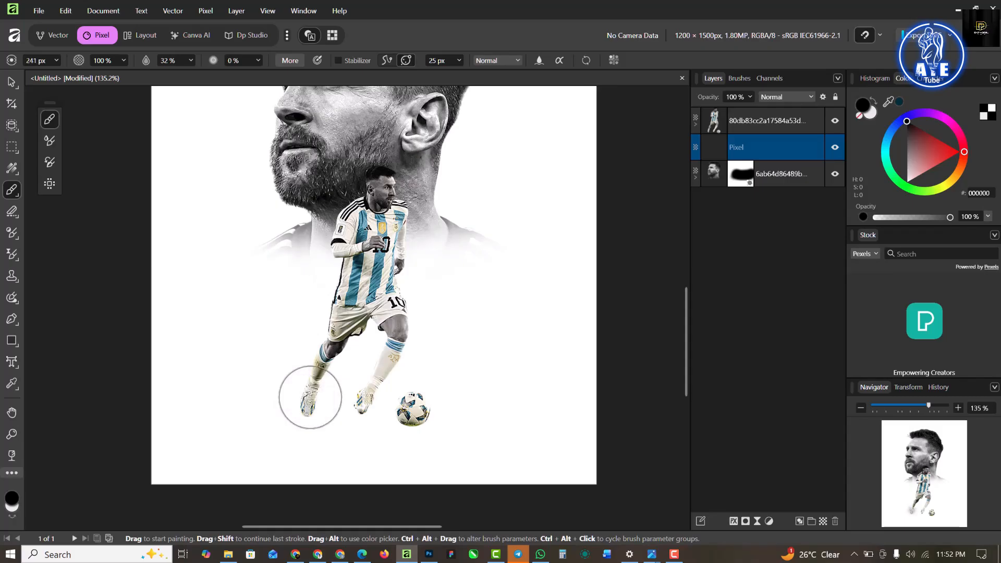
click(310, 397)
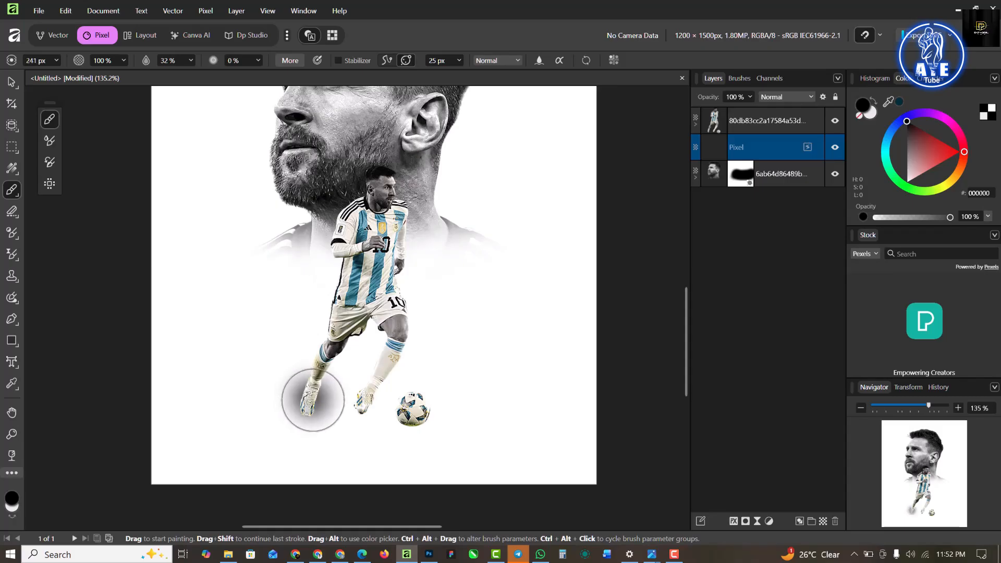
click(15, 87)
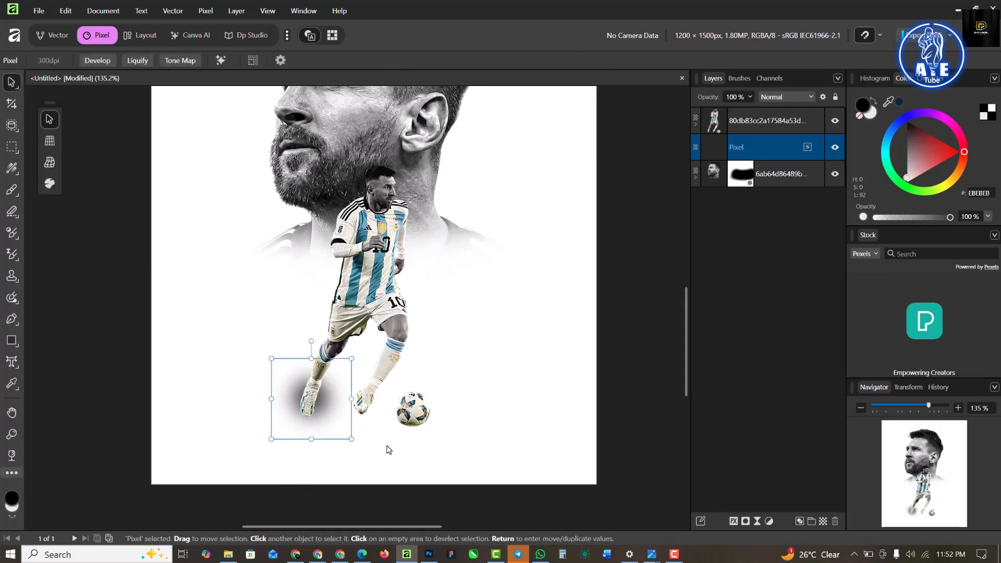
drag(311, 359, 315, 414)
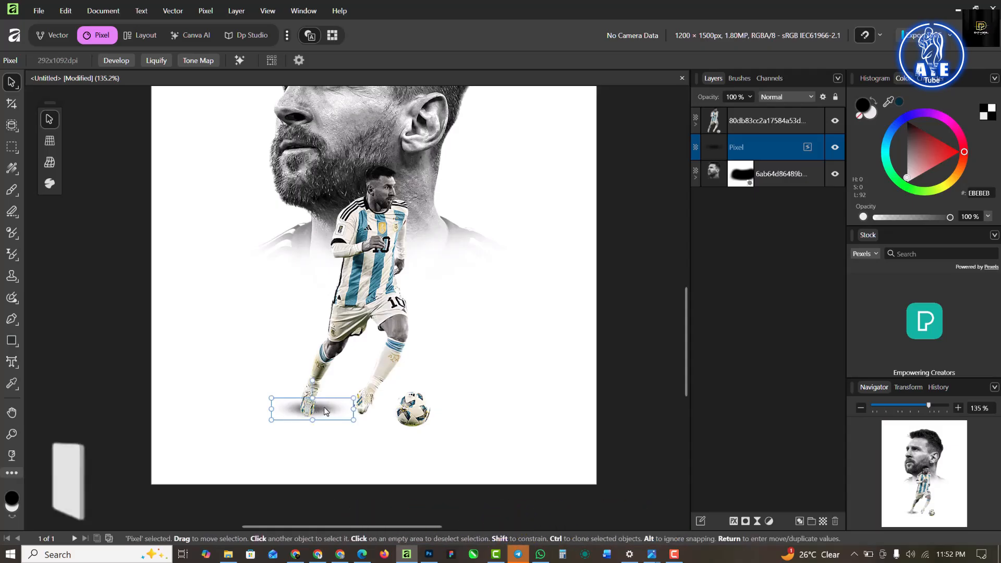
Duplicate the foot shadow twice, placing one copy under the player's front foot and a smaller one under the ball
drag(324, 410, 441, 431)
key(ctrl+j)
key(ctrl+j)
drag(371, 432, 411, 432)
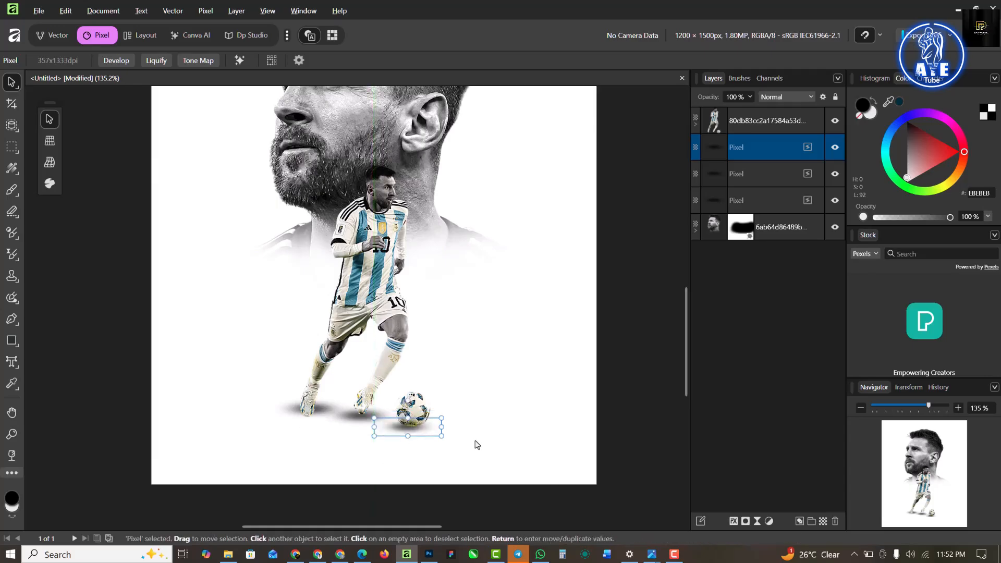
click(510, 427)
scroll(378, 406, down, 3)
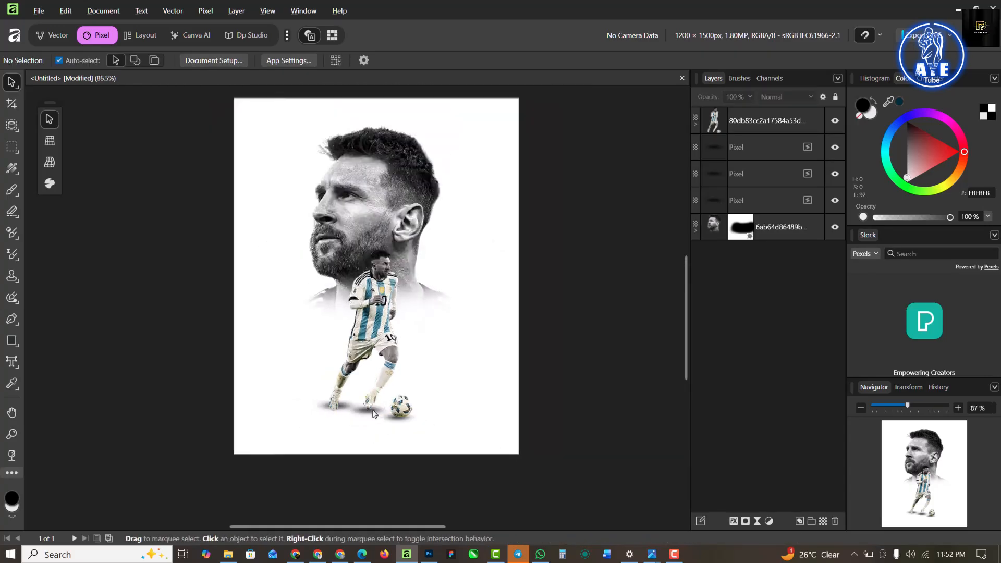
Shrink the shadow under the player's front foot and move it directly beneath the boot
click(367, 413)
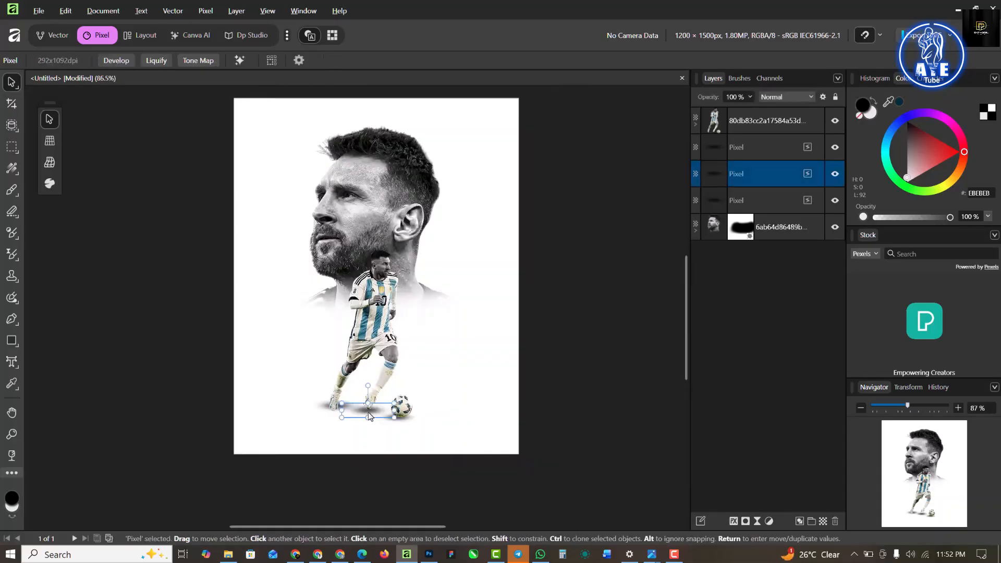
scroll(368, 412, up, 4)
drag(416, 428, 374, 411)
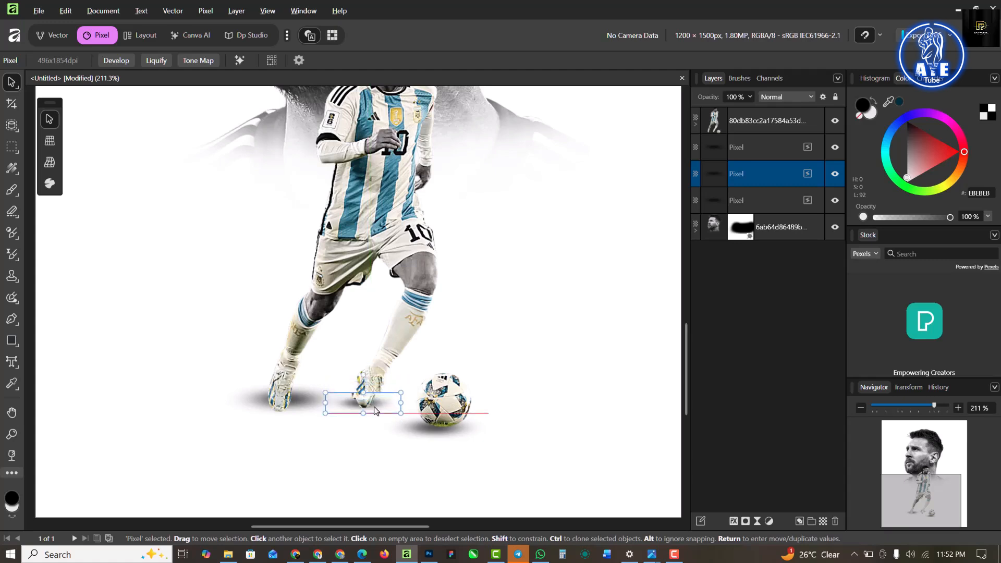
scroll(363, 414, down, 5)
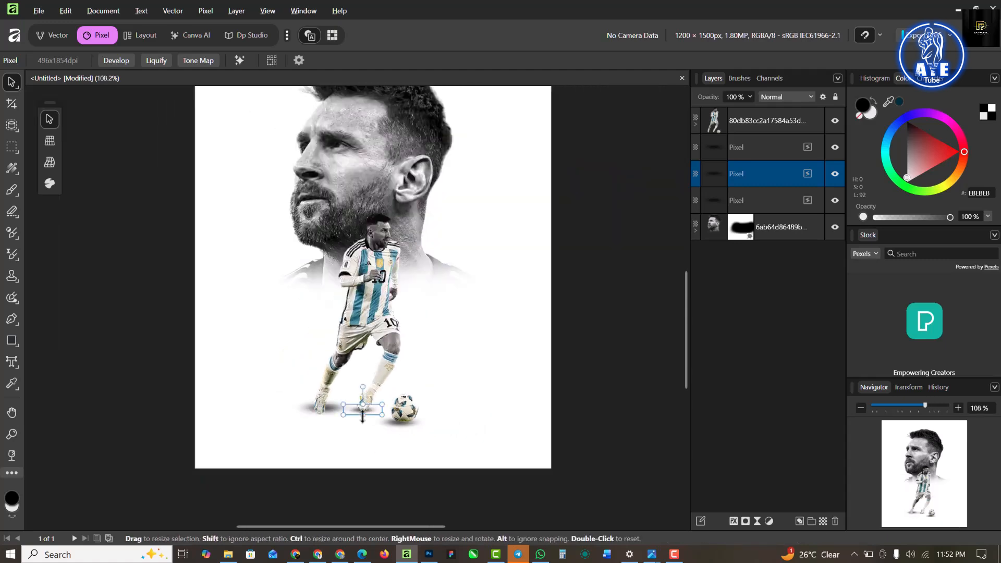
click(492, 452)
scroll(453, 405, down, 2)
scroll(390, 348, up, 2)
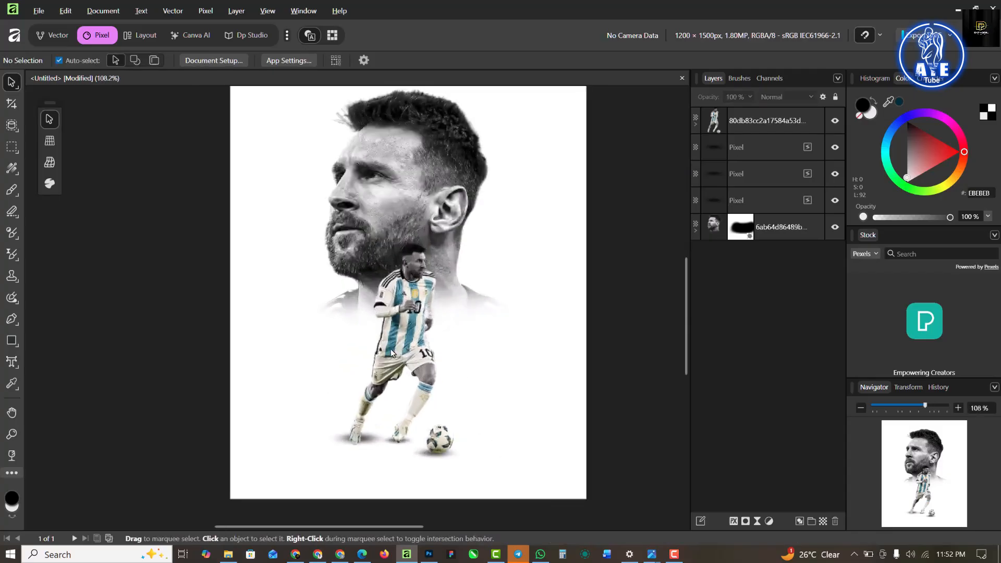
scroll(391, 351, down, 1)
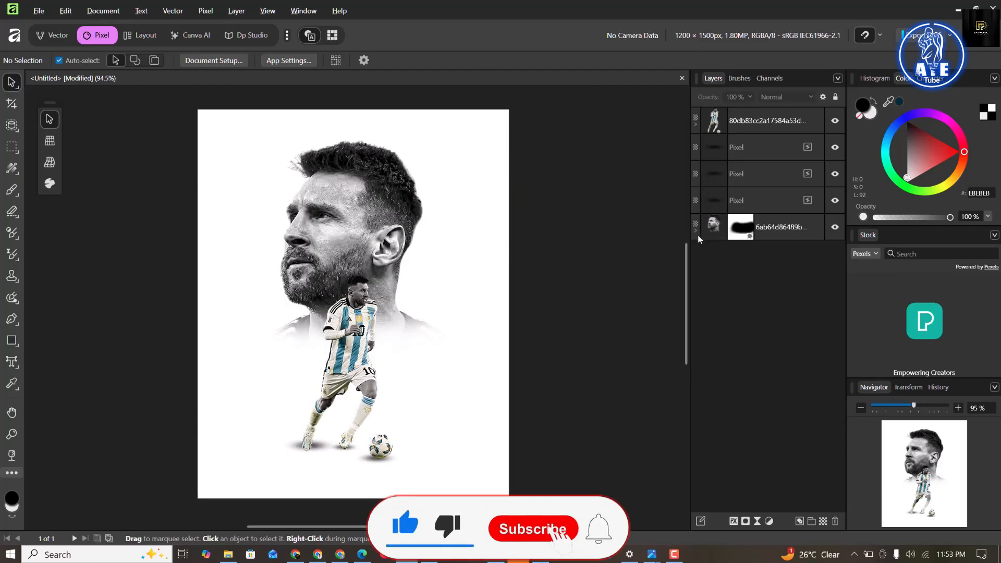
Place the teal stadium image directly above the portrait layer, enlarge it to 115% and position it to cover the whole canvas
click(801, 238)
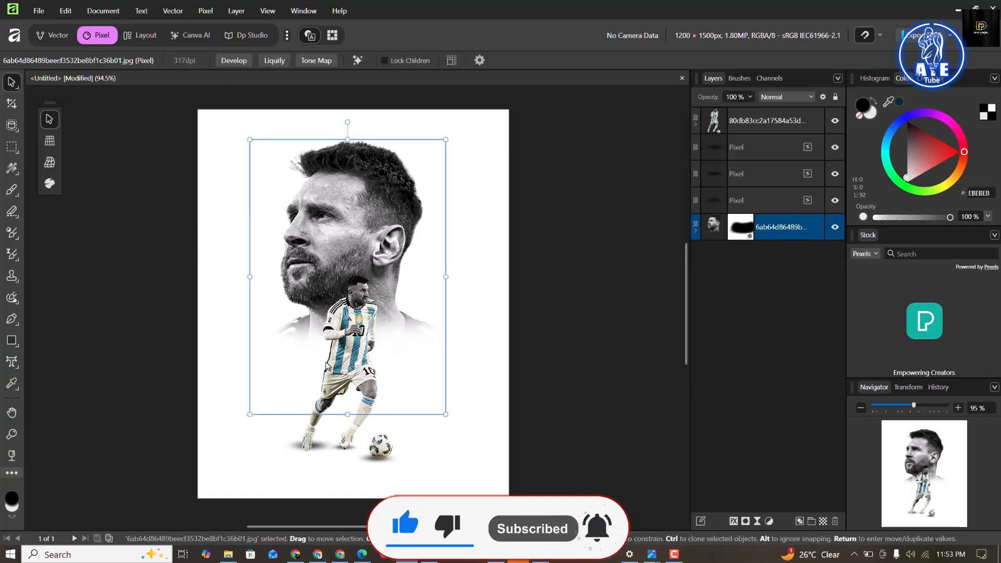
click(228, 556)
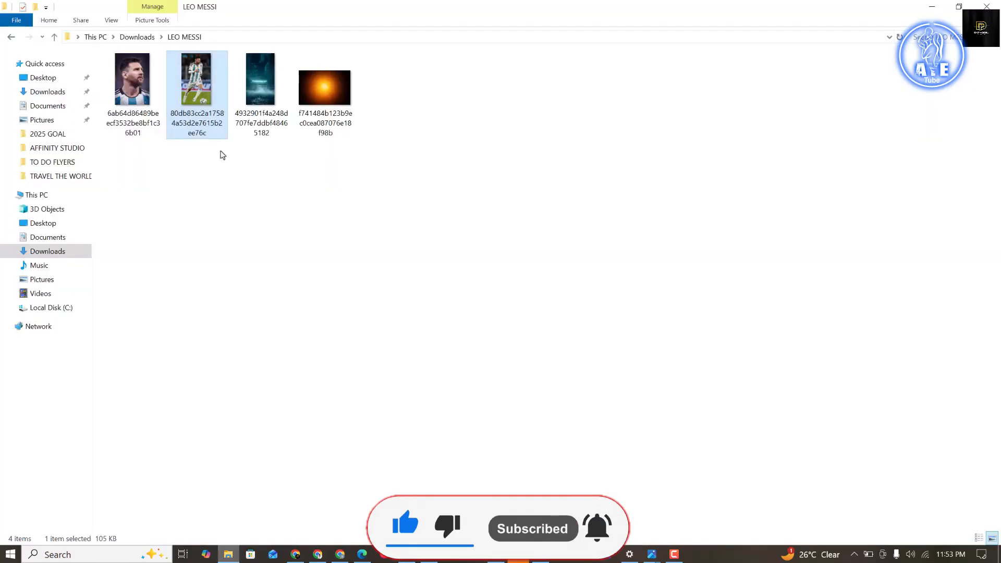
drag(264, 83, 457, 249)
scroll(493, 237, down, 4)
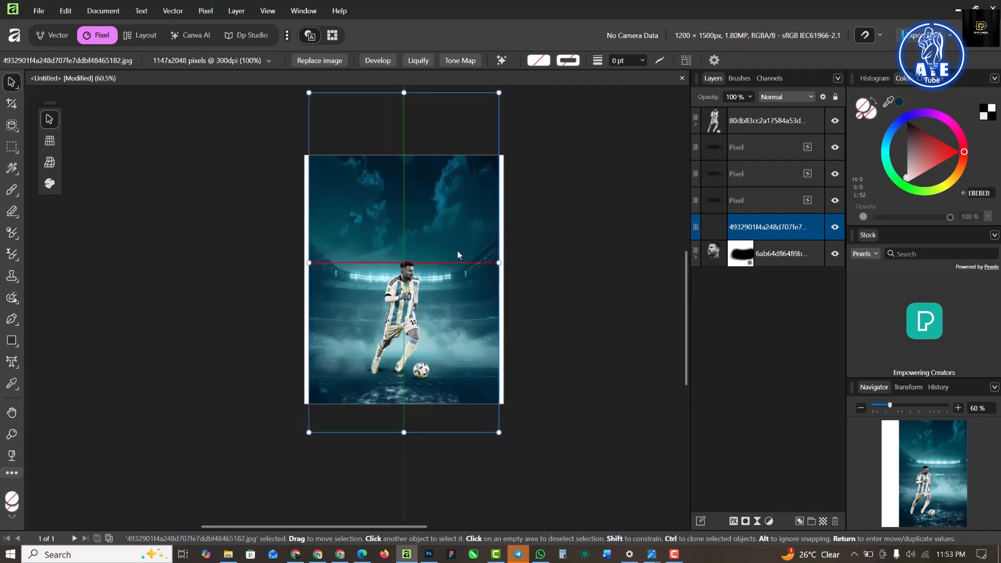
drag(494, 433, 512, 457)
drag(450, 315, 449, 326)
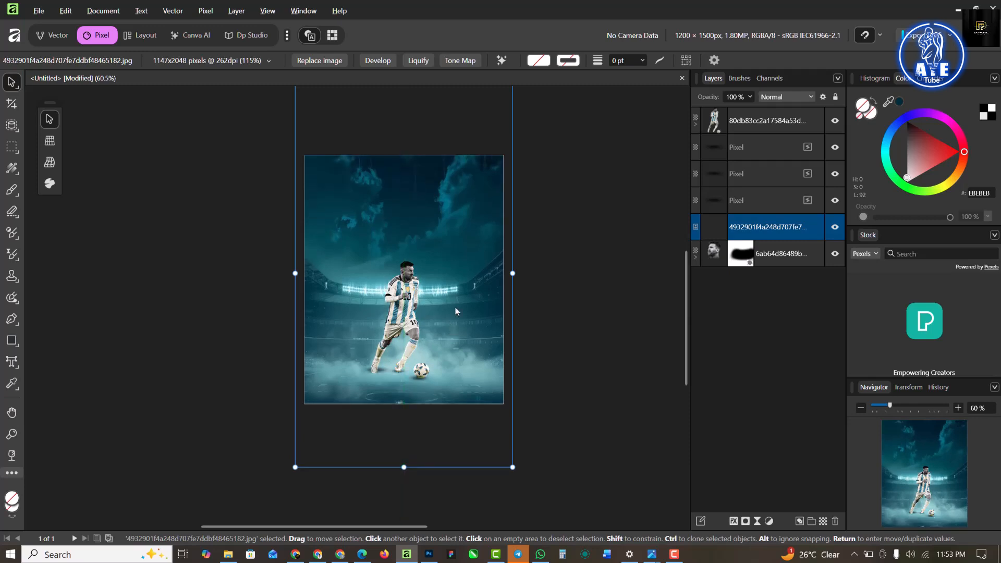
Move the teal stadium layer beneath the portrait layer in the layer stack
click(590, 344)
click(755, 237)
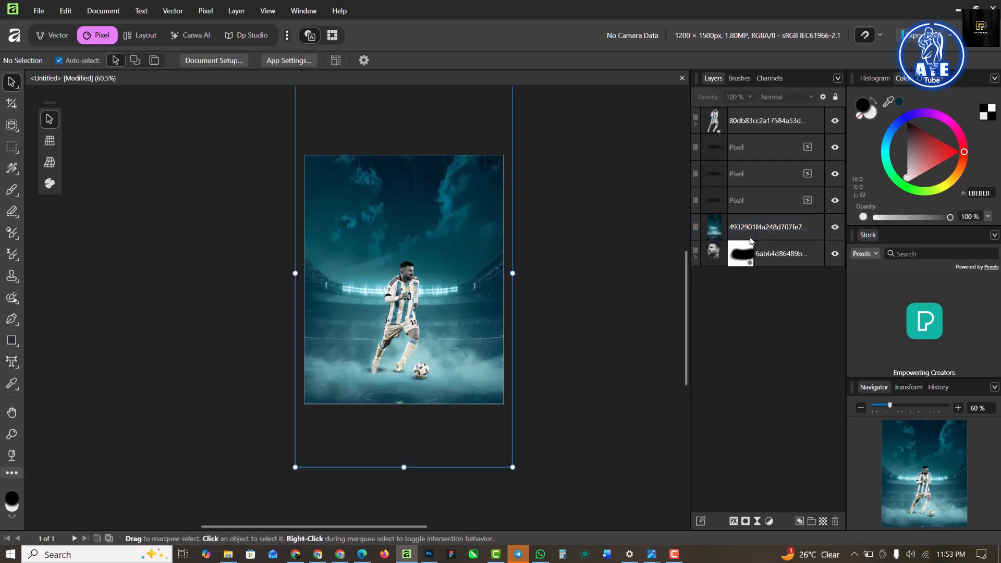
drag(755, 237, 751, 303)
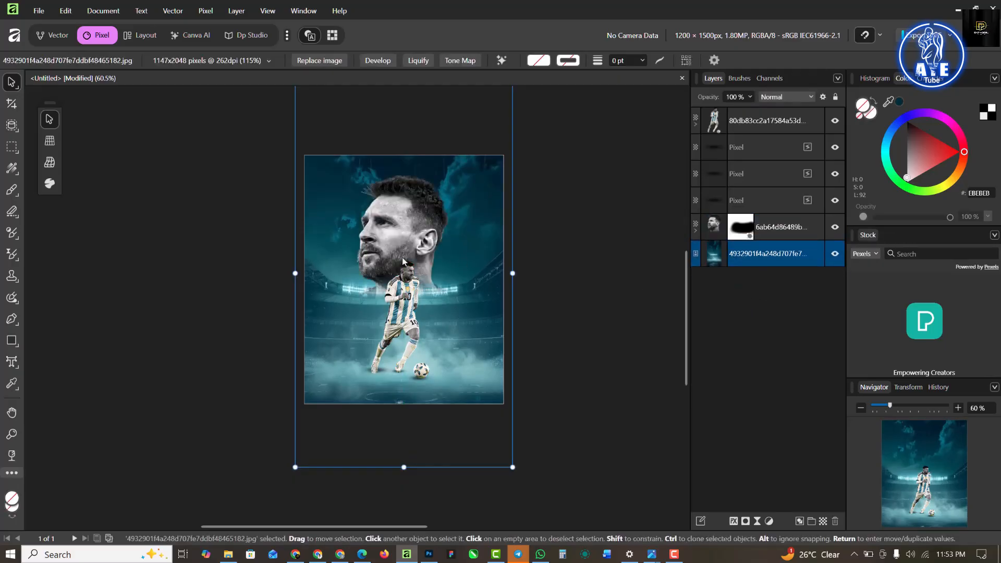
scroll(405, 327, up, 1)
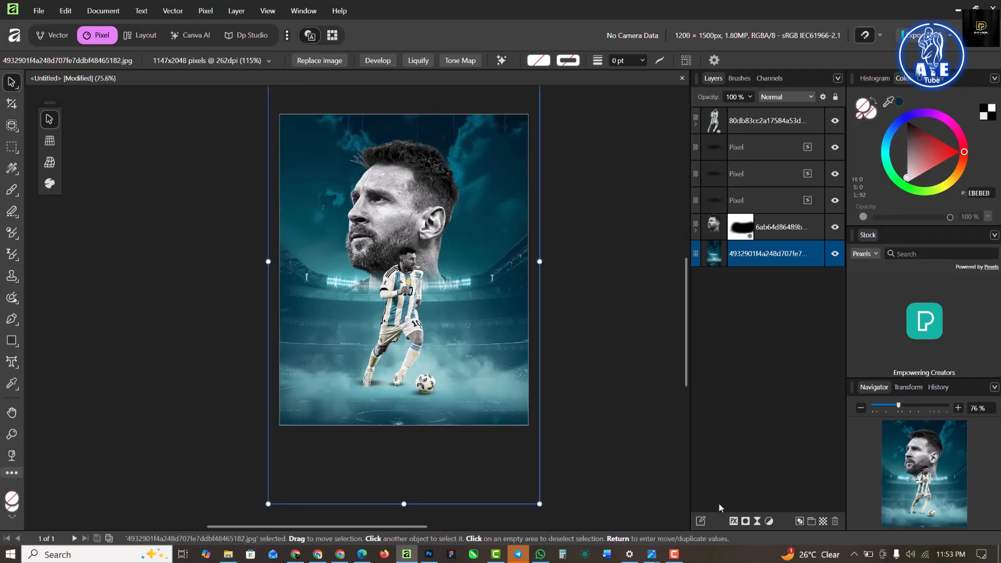
Apply a live Gaussian Blur with a radius of 48.2 px to the stadium background
click(759, 521)
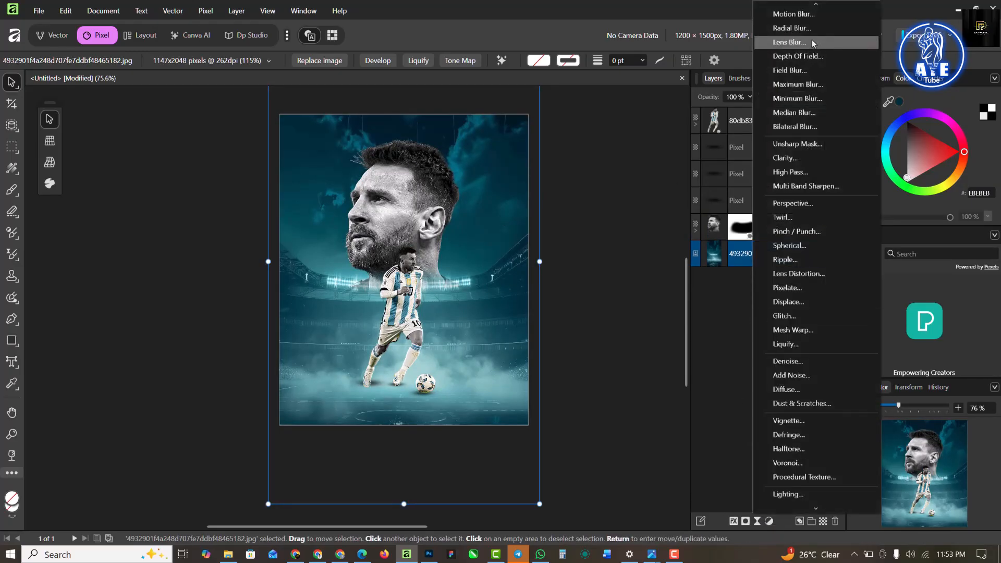
scroll(811, 39, up, 2)
click(796, 13)
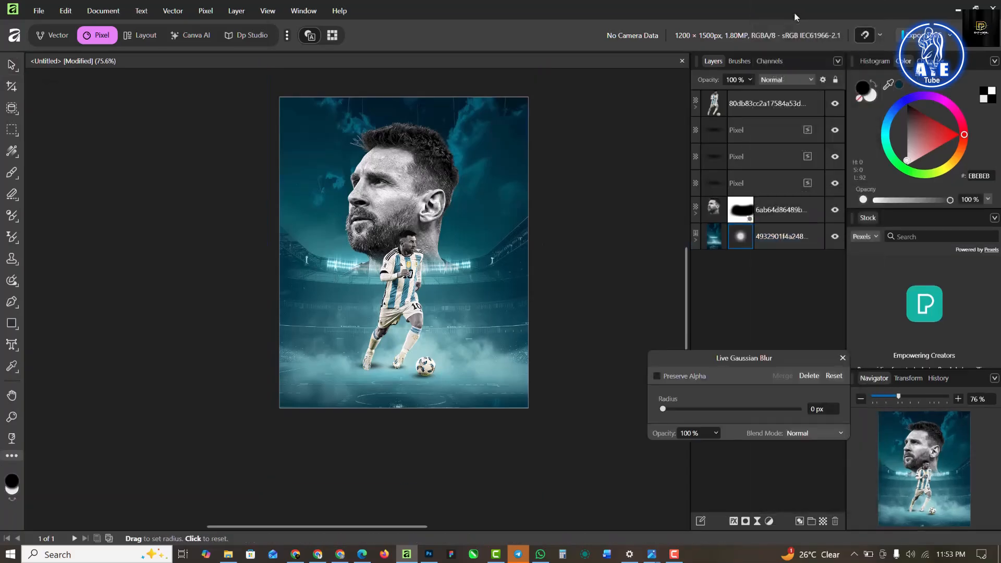
drag(749, 410, 788, 411)
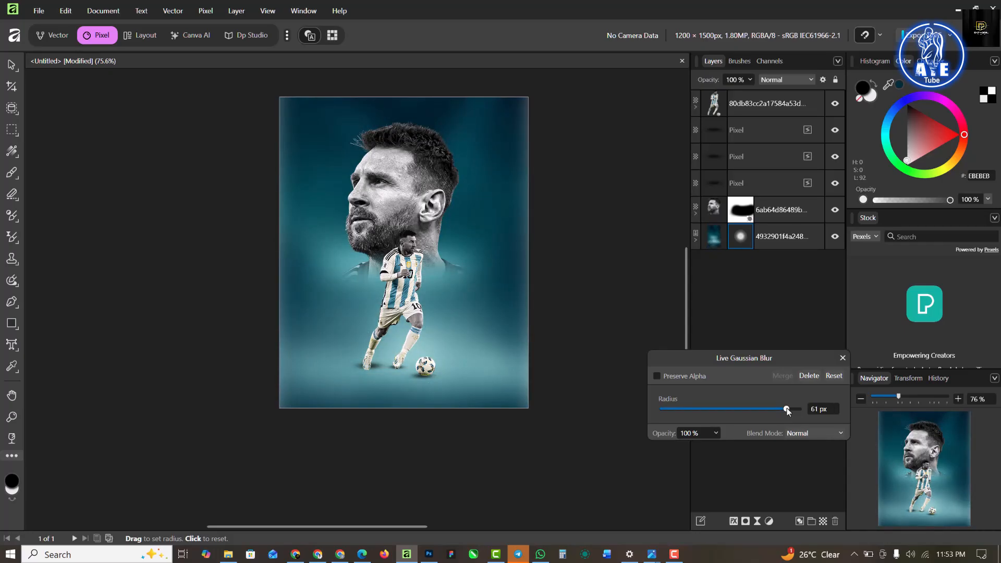
drag(787, 410, 780, 409)
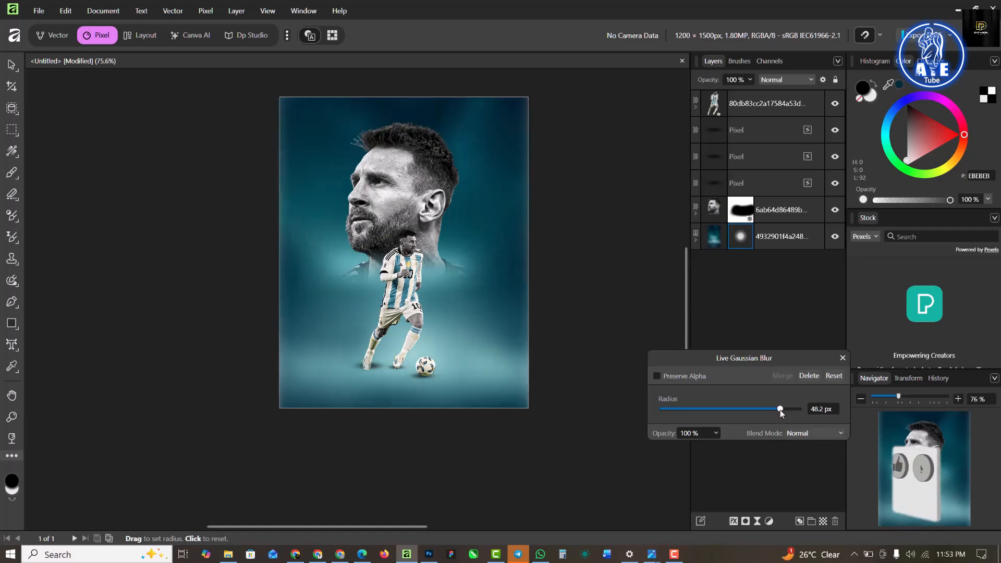
click(842, 357)
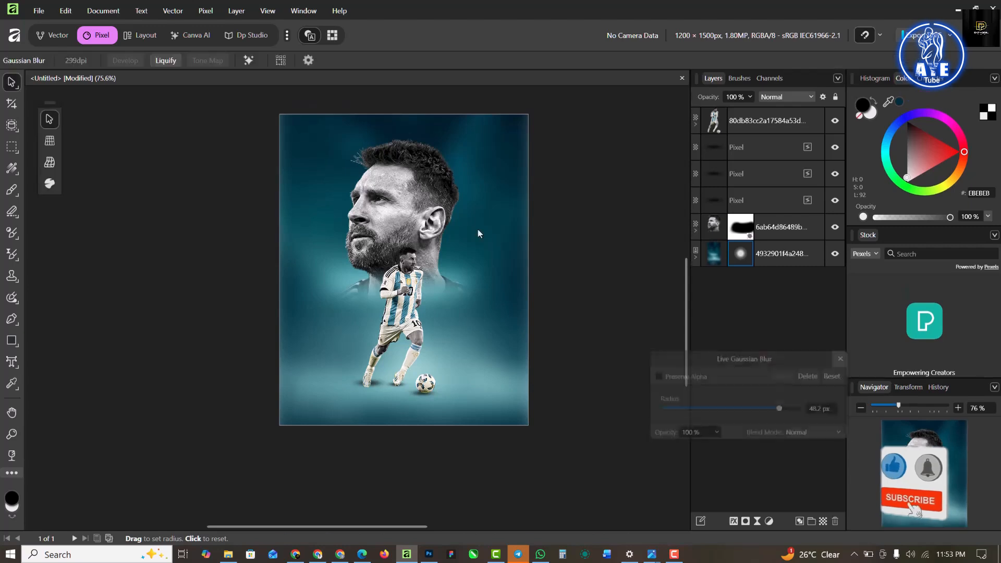
Enlarge the blurred stadium background to 136% and shift it upward so its faded edges lie outside the canvas
click(517, 248)
scroll(521, 313, down, 1)
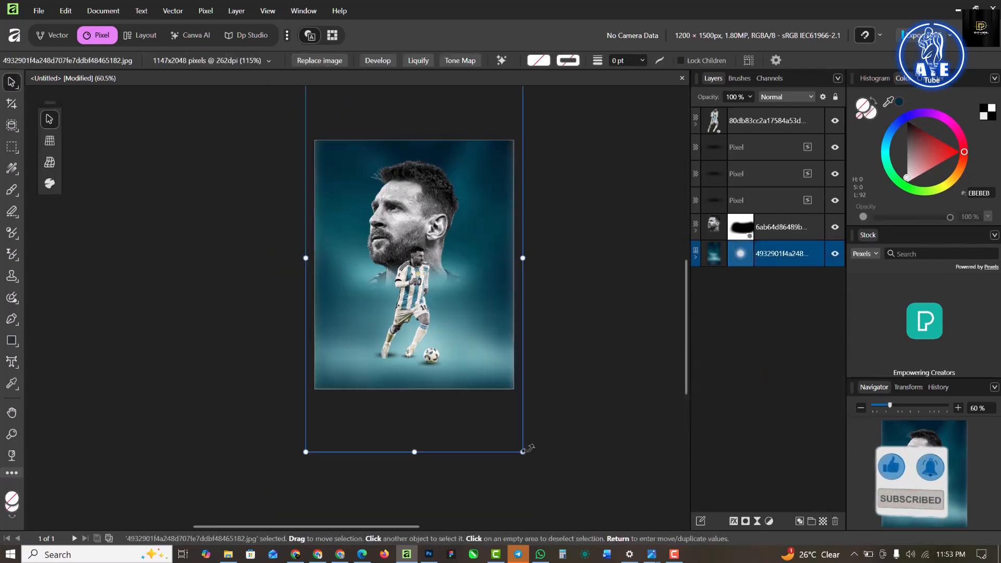
drag(523, 451, 544, 488)
drag(511, 417, 512, 388)
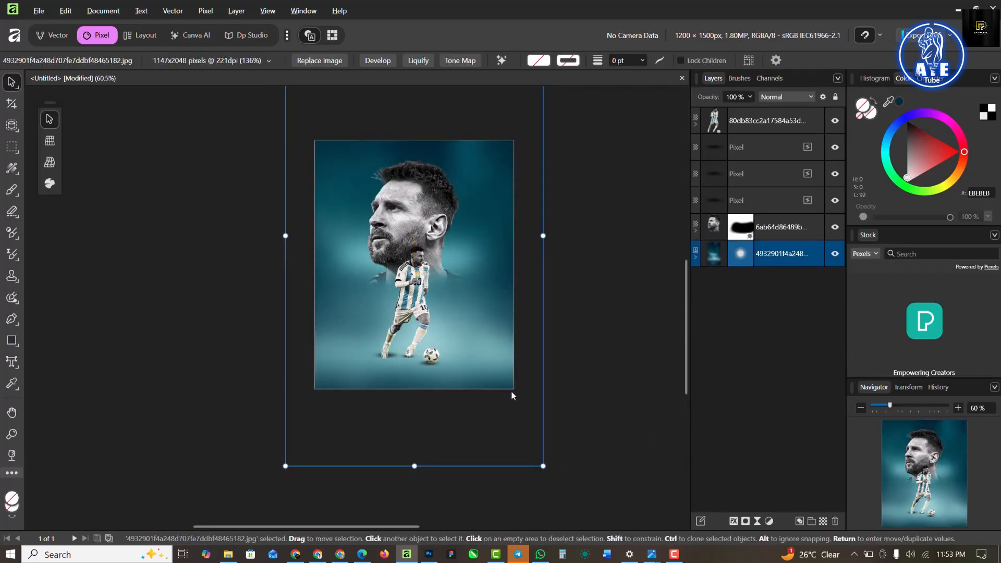
click(591, 370)
scroll(431, 322, up, 2)
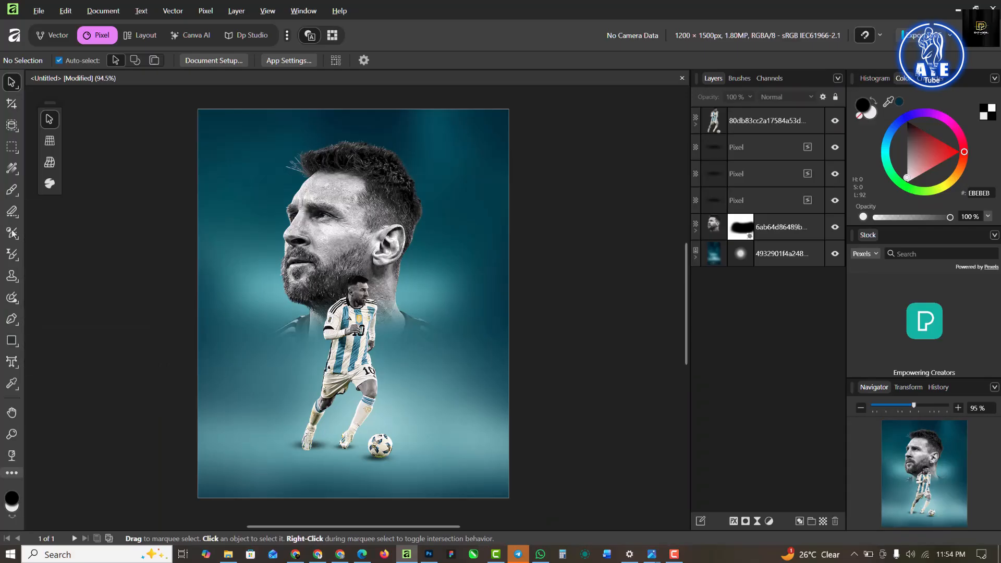
Add the artistic text "LIONEL" in front of the portrait's face
click(11, 362)
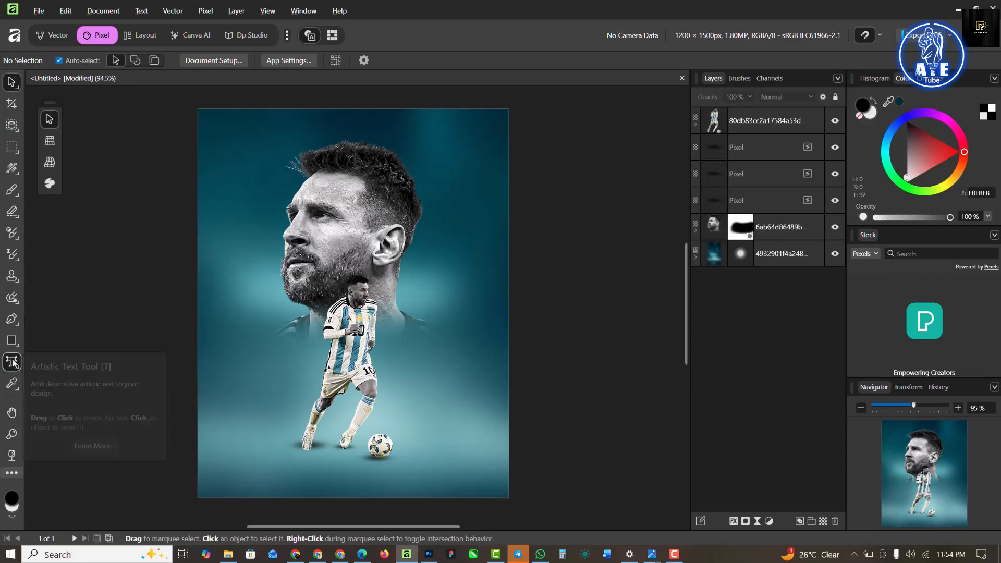
click(234, 288)
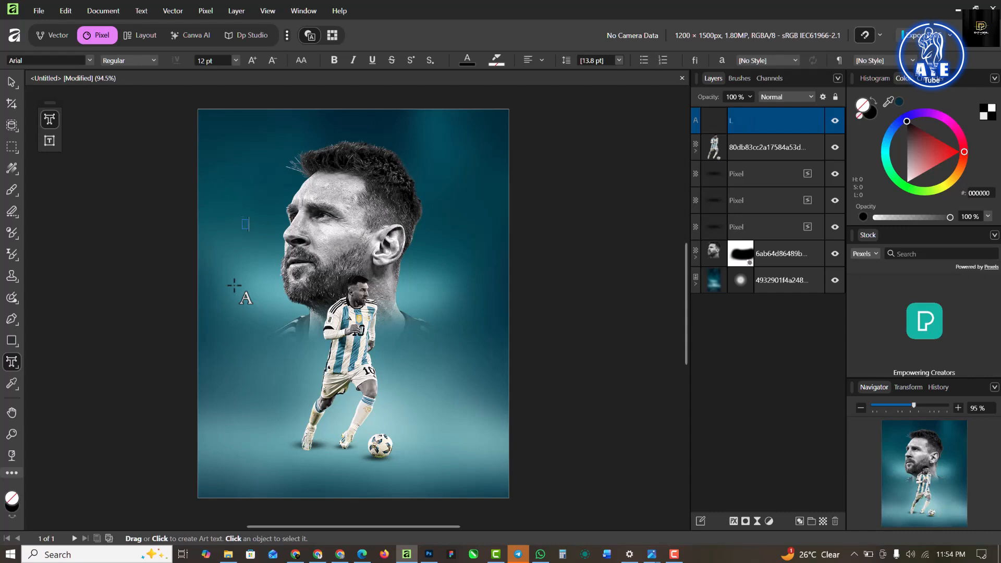
key(Escape)
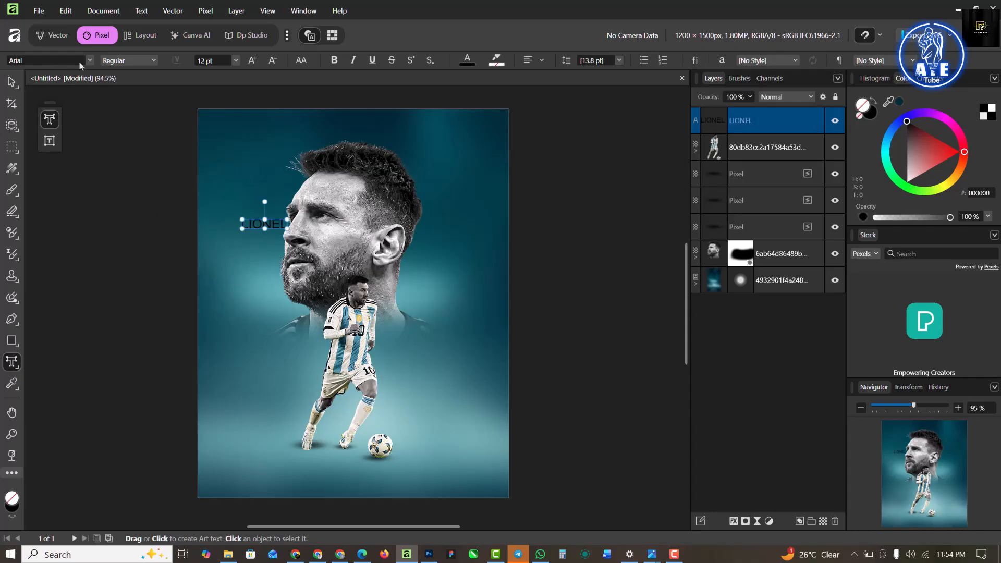
Set the LIONEL text's font to Bauer and move it beside the portrait's chin, near the canvas's left edge
click(90, 61)
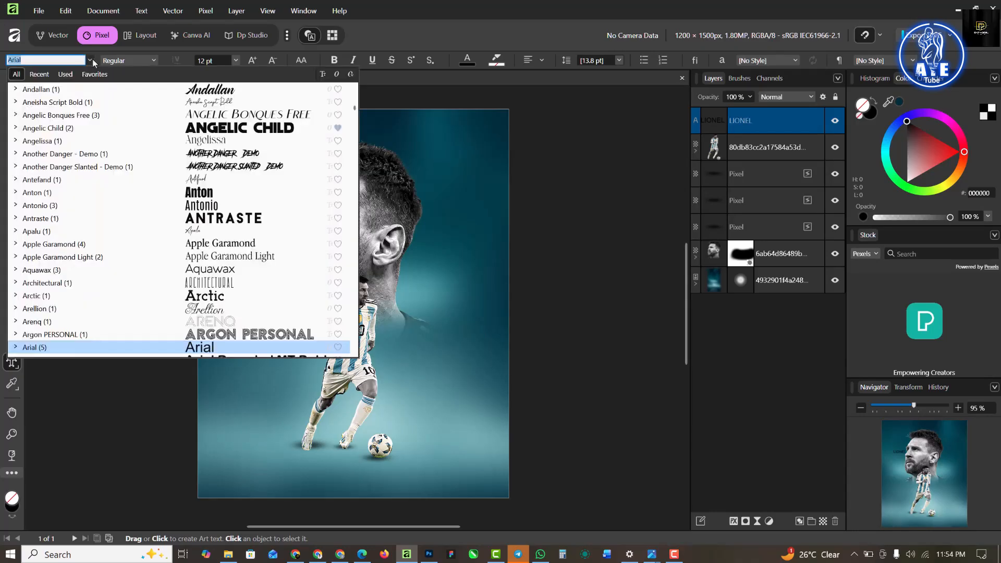
click(35, 75)
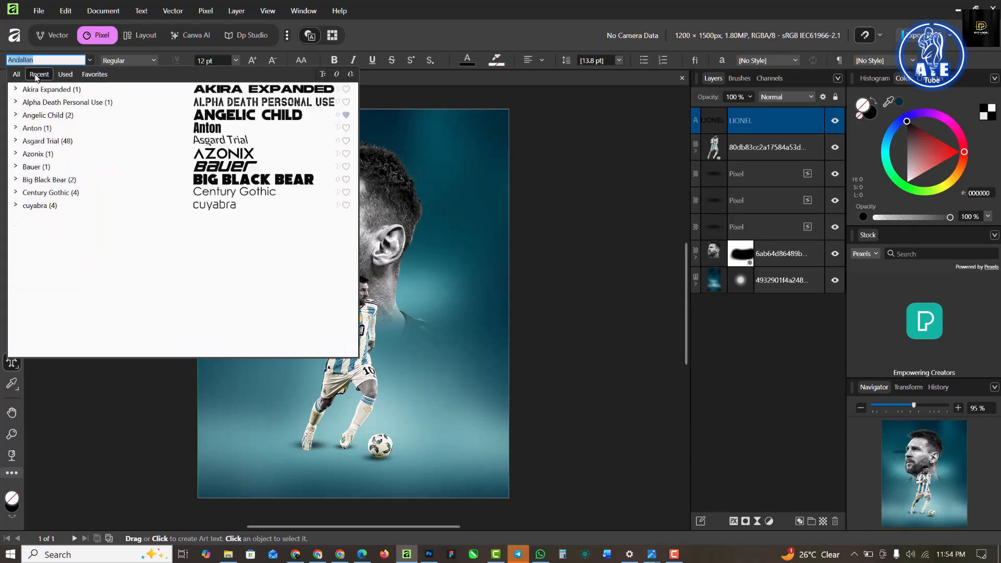
click(245, 167)
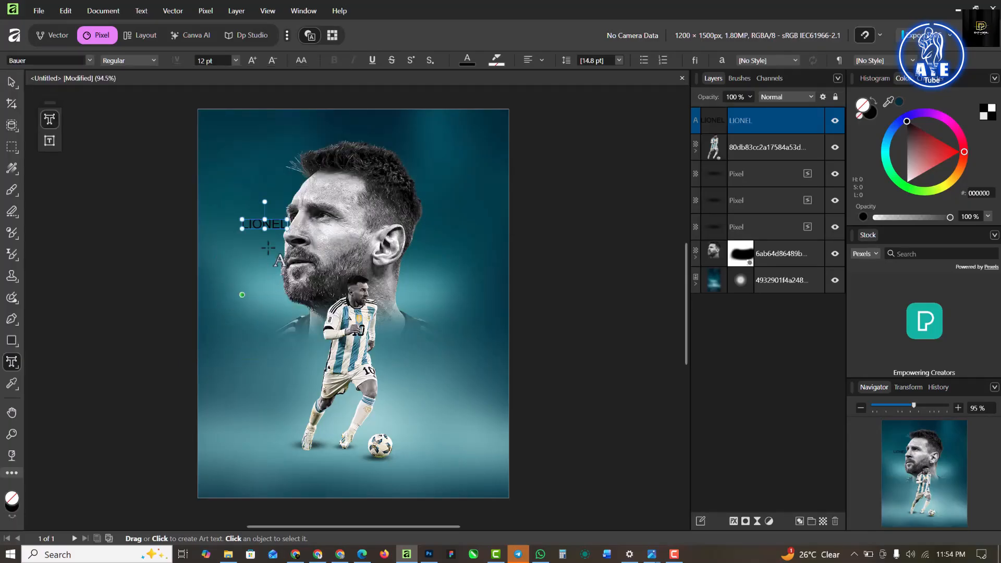
click(12, 83)
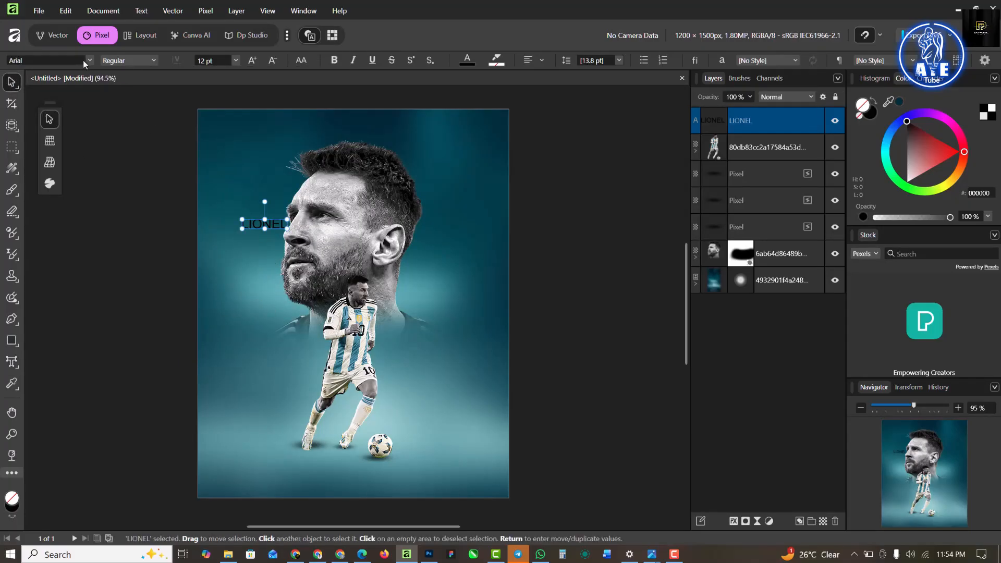
click(87, 60)
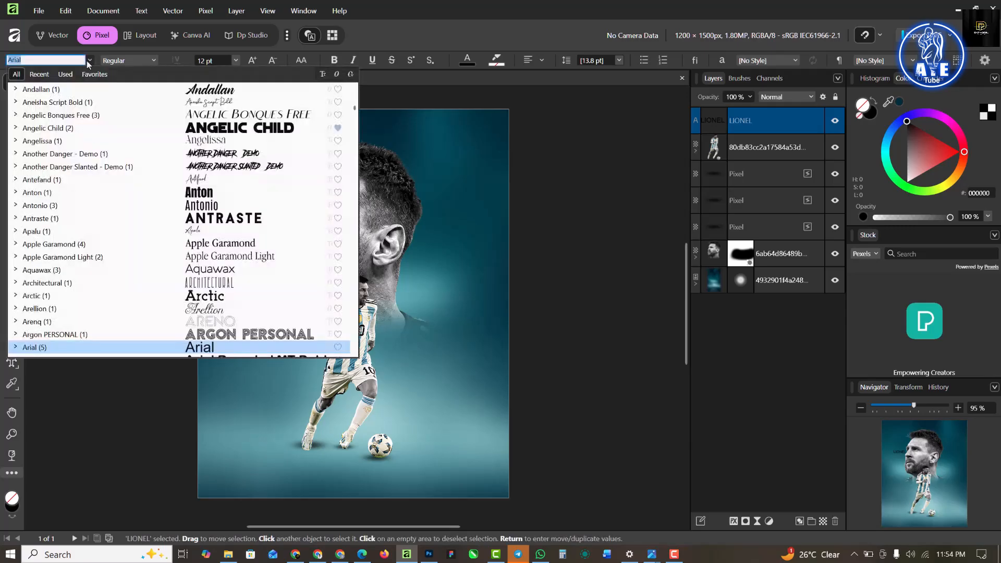
click(39, 75)
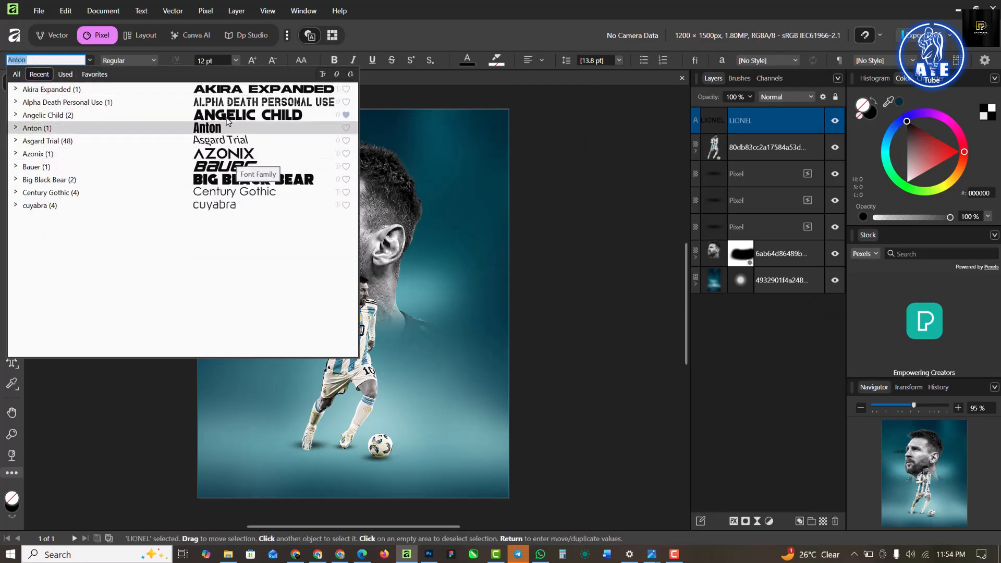
click(133, 154)
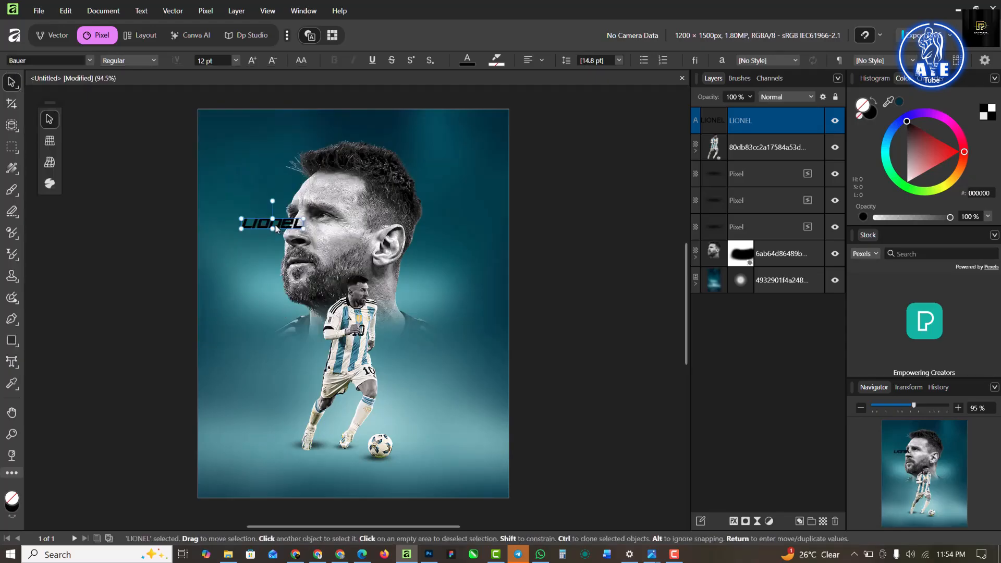
drag(249, 262, 248, 310)
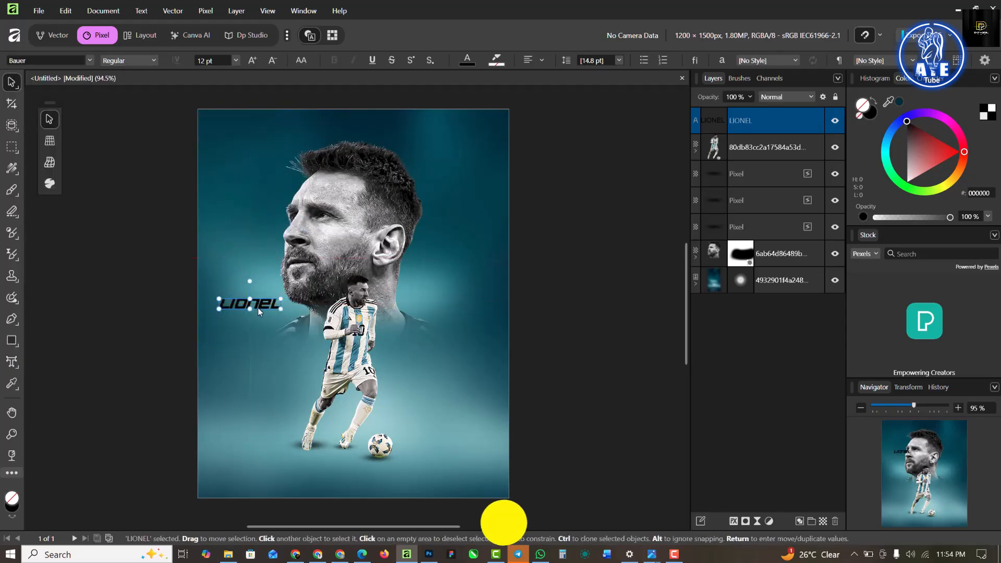
Duplicate the LIONEL text just below the original and change the copy's wording to "MESSI"
scroll(255, 308, up, 4)
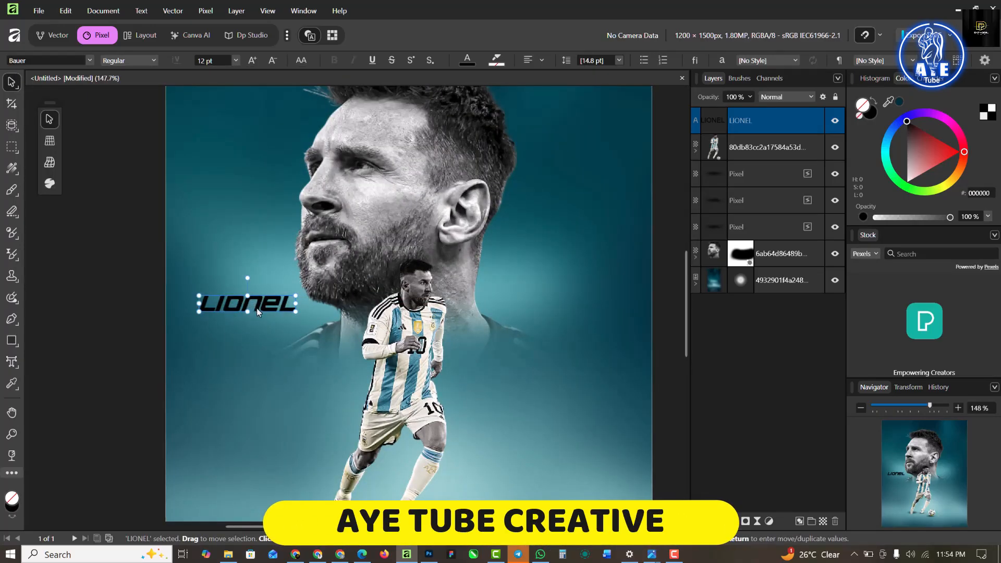
mouse_move(256, 308)
mouse_down()
mouse_move(257, 328)
mouse_move(257, 318)
mouse_up()
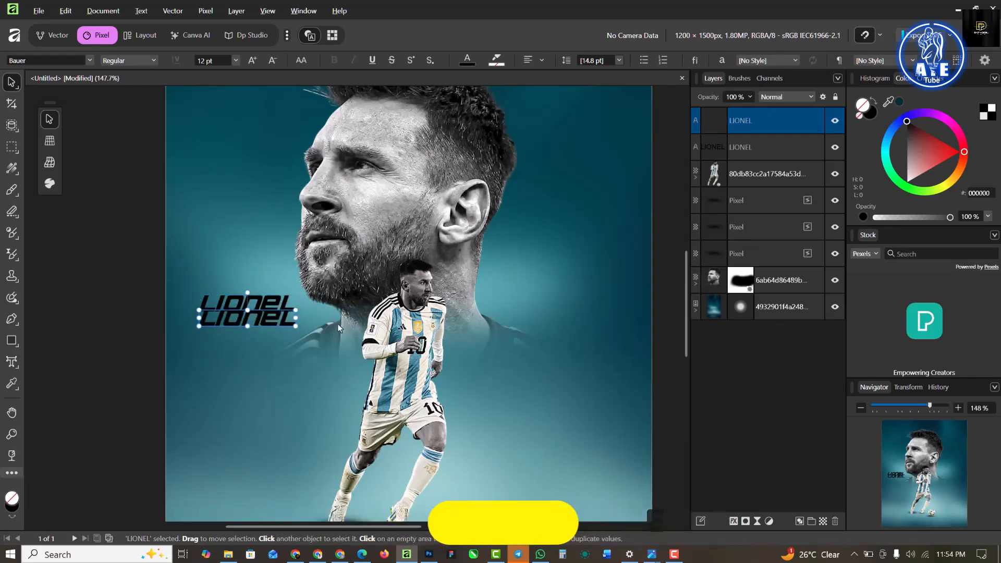
double_click(274, 323)
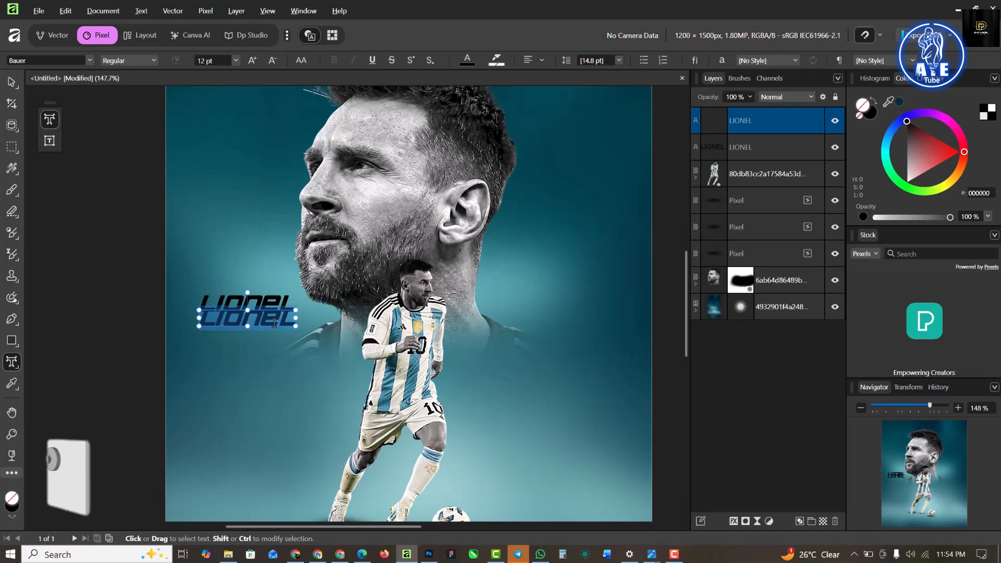
text(MESSI)
key(Escape)
click(11, 82)
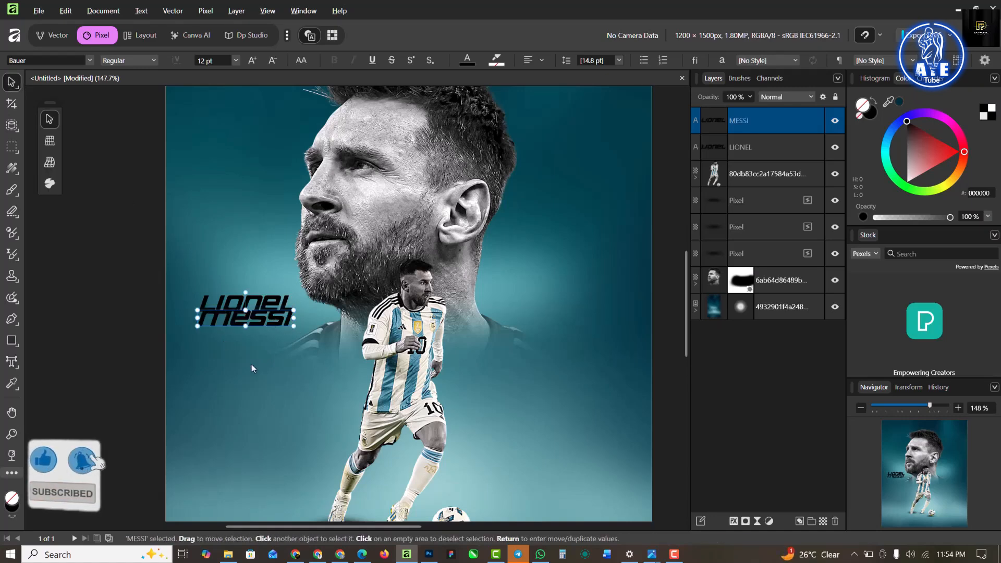
Nudge the MESSI text down and slightly left until it clears the LIONEL line above
scroll(245, 312, up, 6)
key(Down)
key(Down)
key(Down)
key(Down)
key(Down)
key(Down)
key(Down)
key(Down)
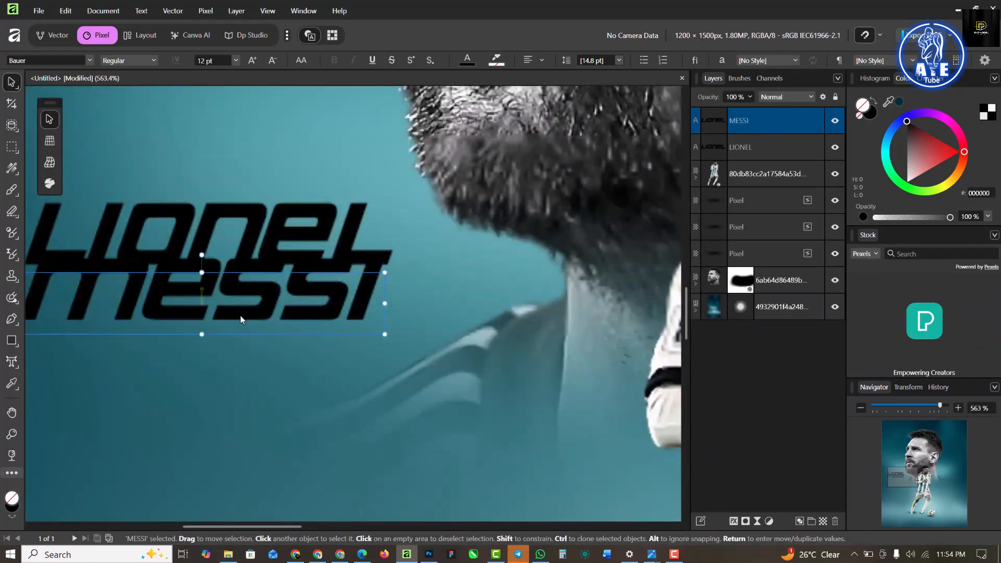
key(Left)
scroll(290, 283, down, 3)
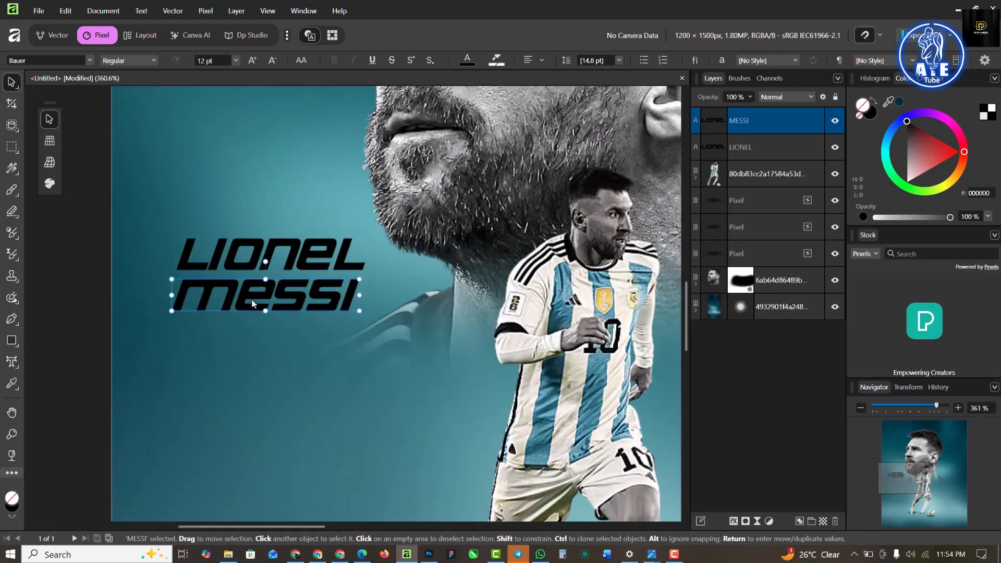
Fine-tune the MESSI text's position so it sits slightly left of LIONEL with only a narrow gap between the two lines
scroll(255, 302, up, 3)
drag(249, 283, 274, 277)
key(shift+Up)
key(shift+Up)
key(shift+Up)
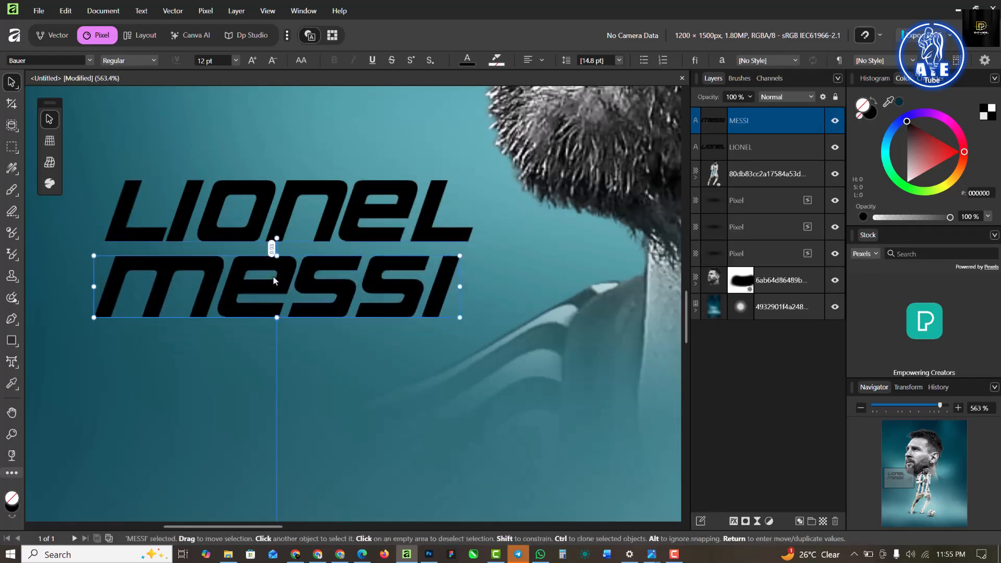
key(Down)
key(Down)
key(Down)
key(Down)
key(Down)
key(Down)
key(Down)
key(Down)
key(Down)
key(Down)
key(Left)
key(Left)
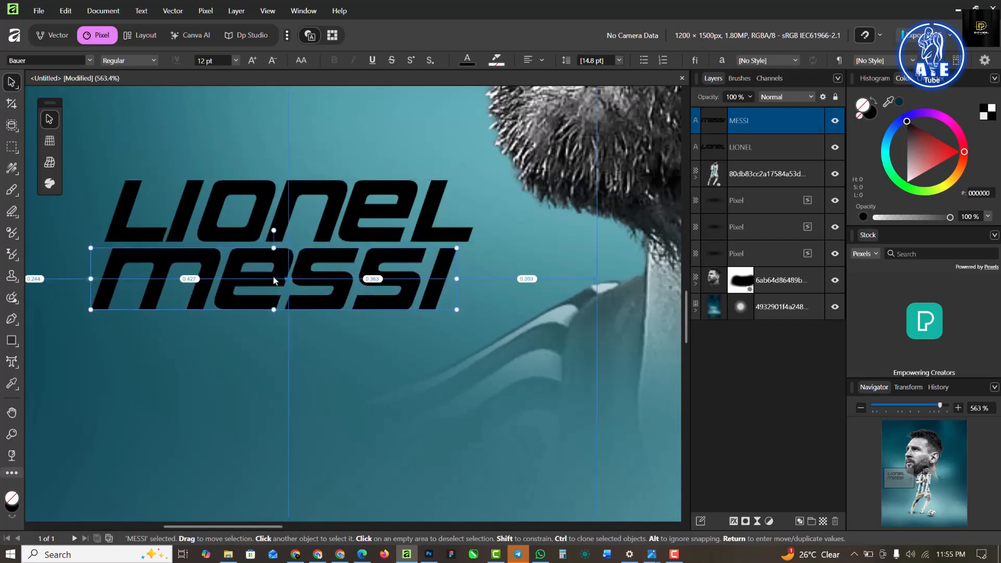
Recolour the LIONEL and MESSI texts white (FFFFFF) and scale them down together to 11.7 pt
shift+click(237, 230)
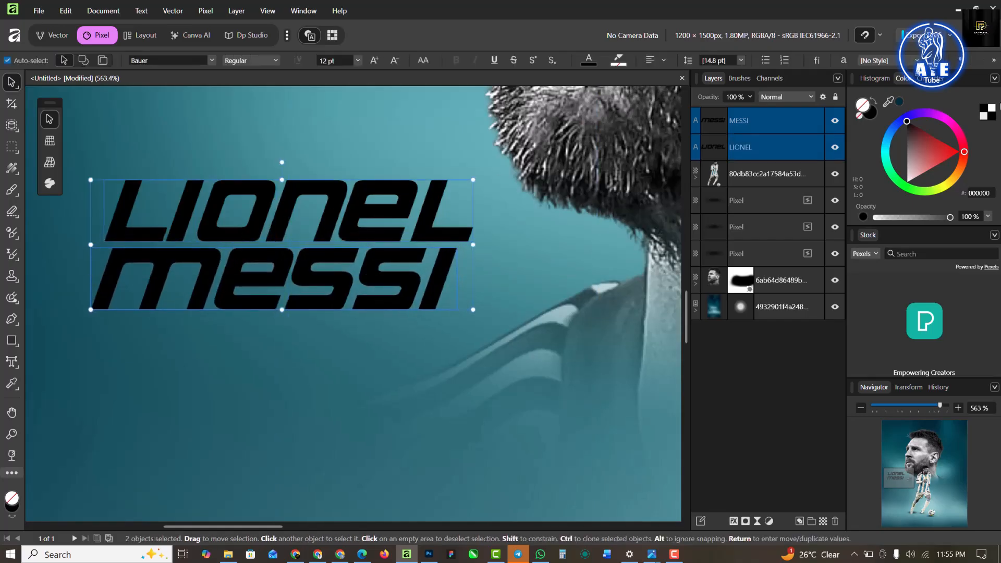
click(991, 107)
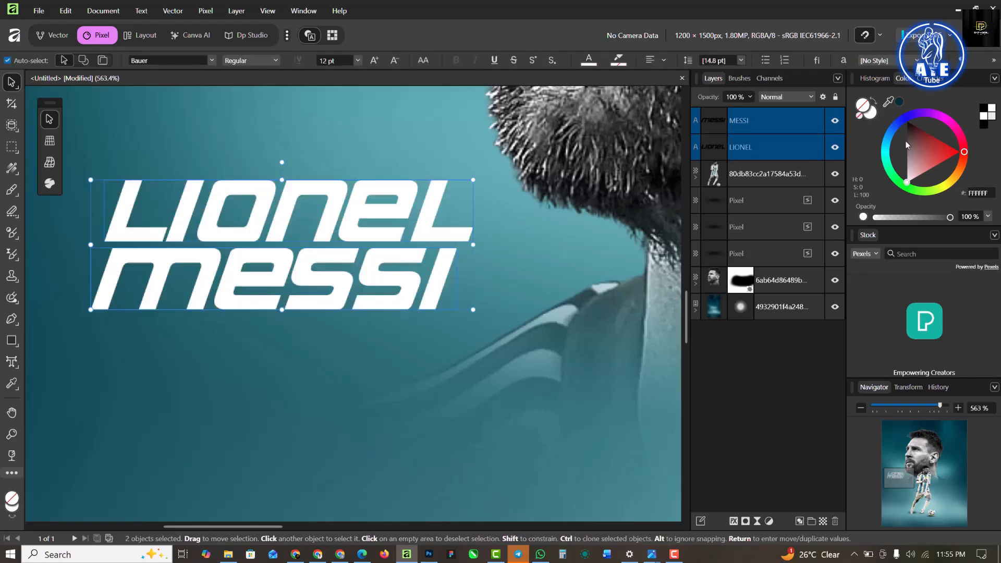
scroll(315, 235, down, 6)
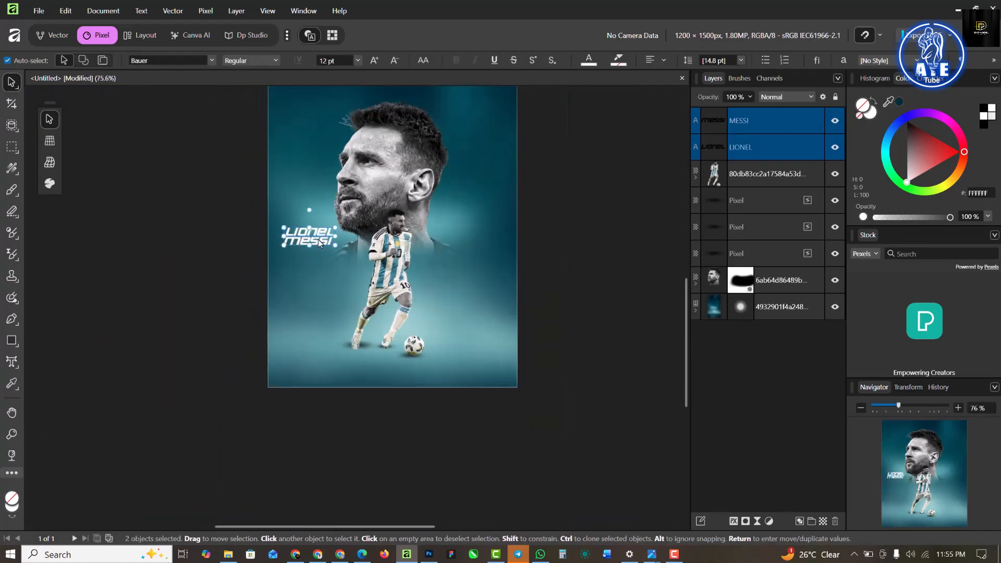
scroll(319, 242, up, 3)
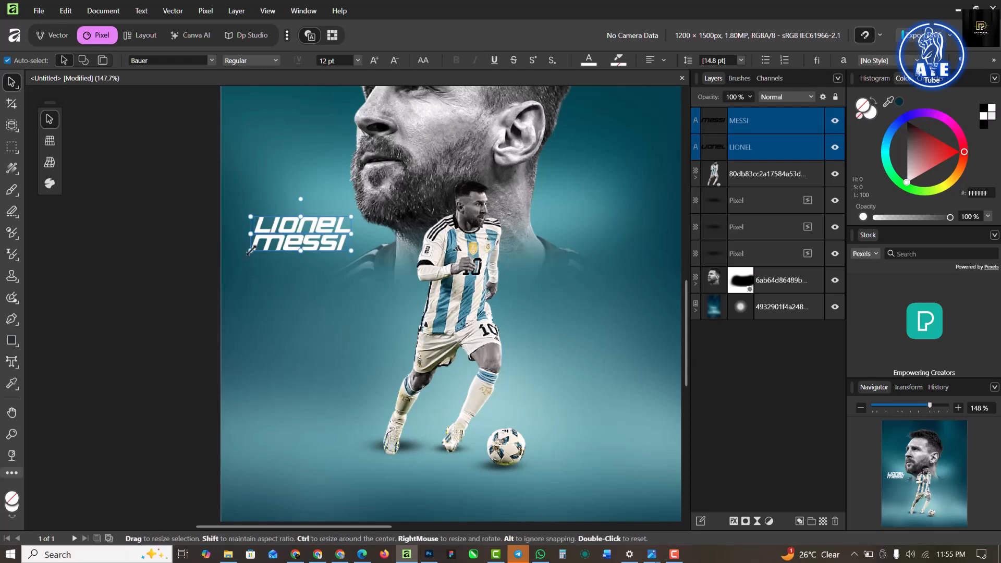
drag(248, 252, 253, 251)
scroll(299, 250, down, 2)
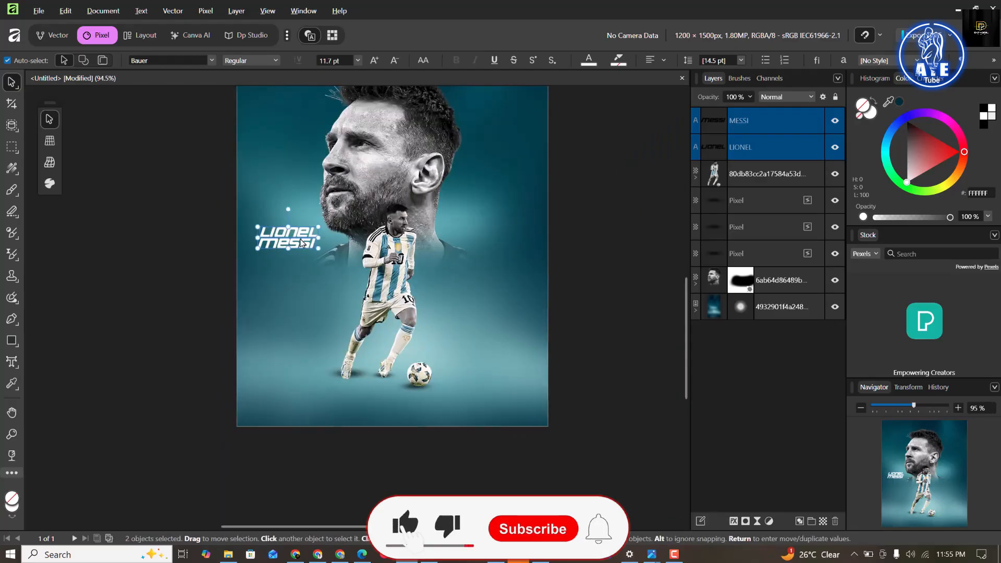
Group the LIONEL and MESSI texts and name the group MAIN
scroll(301, 276, down, 3)
scroll(284, 280, up, 3)
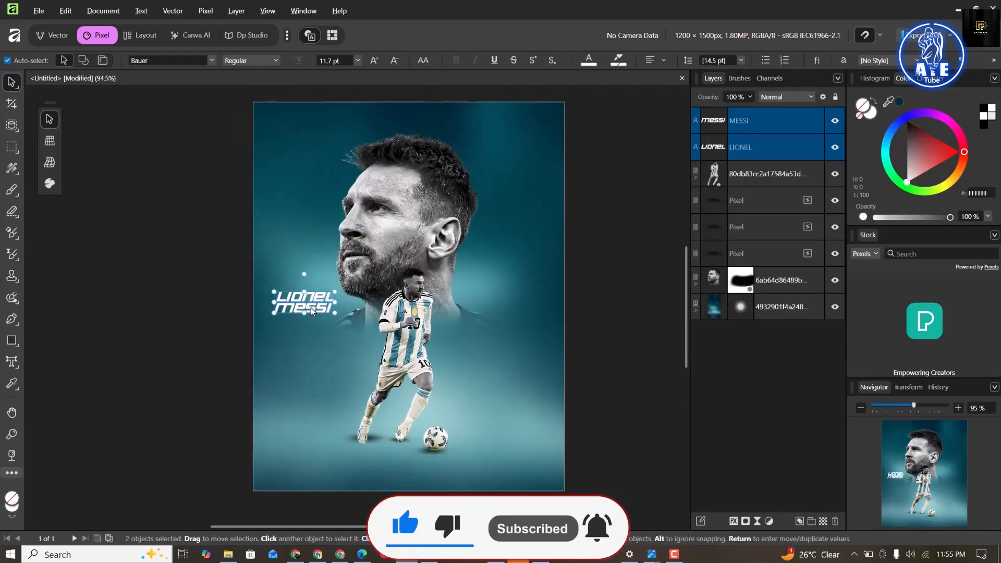
key(ctrl+g)
double_click(736, 121)
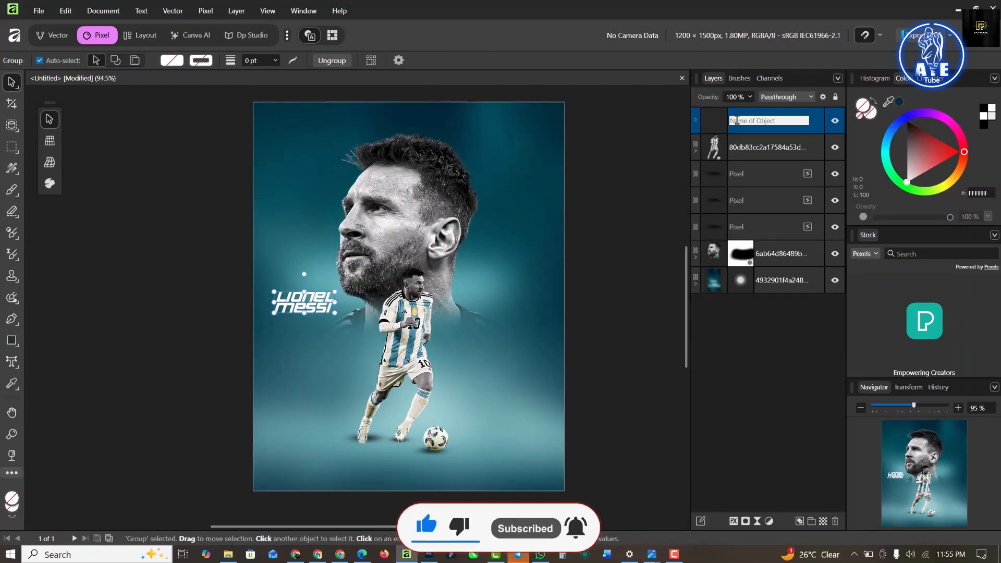
text(MAN)
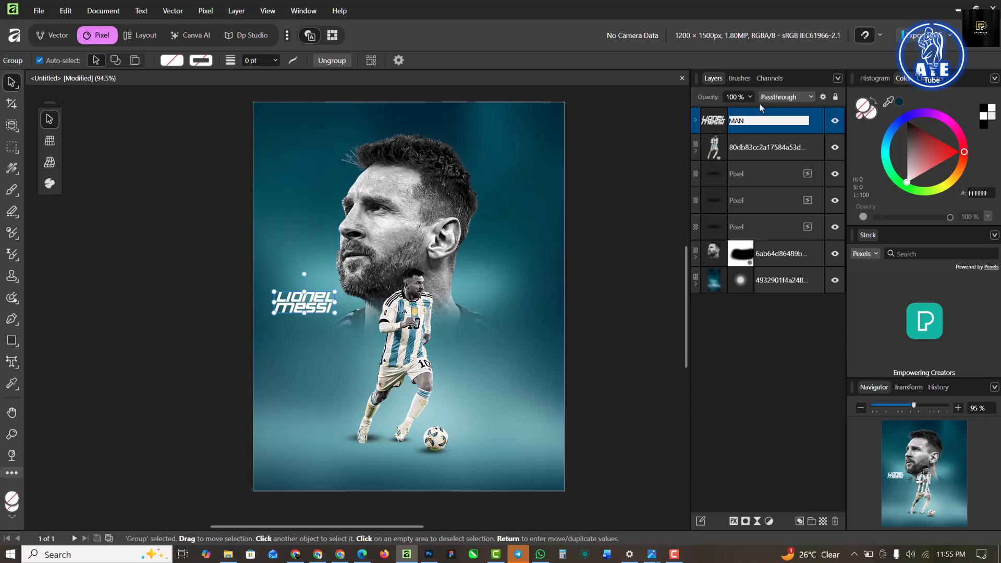
drag(746, 119, 732, 123)
key(Return)
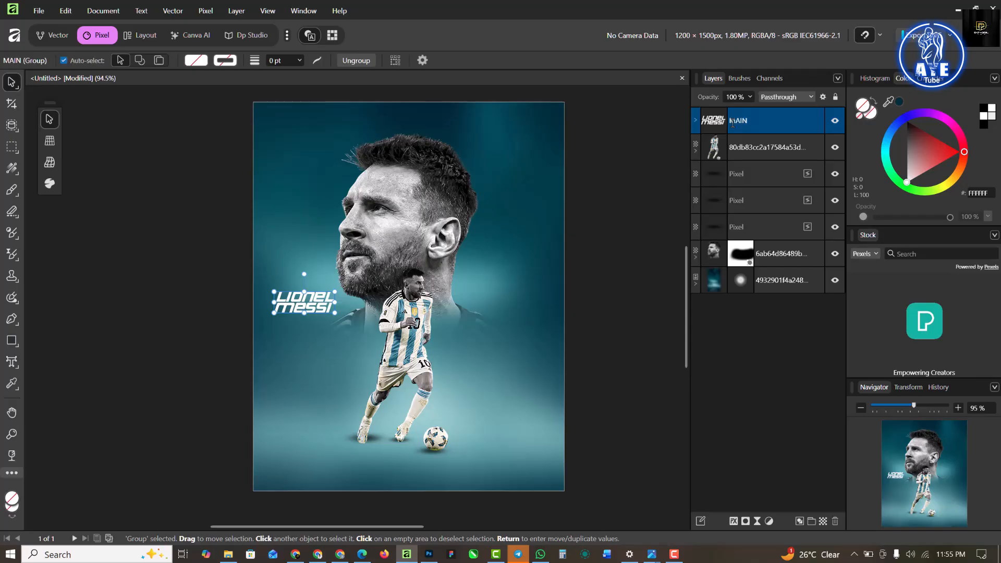
Duplicate the MAIN lettering group and rasterize the upper copy
key(ctrl+j)
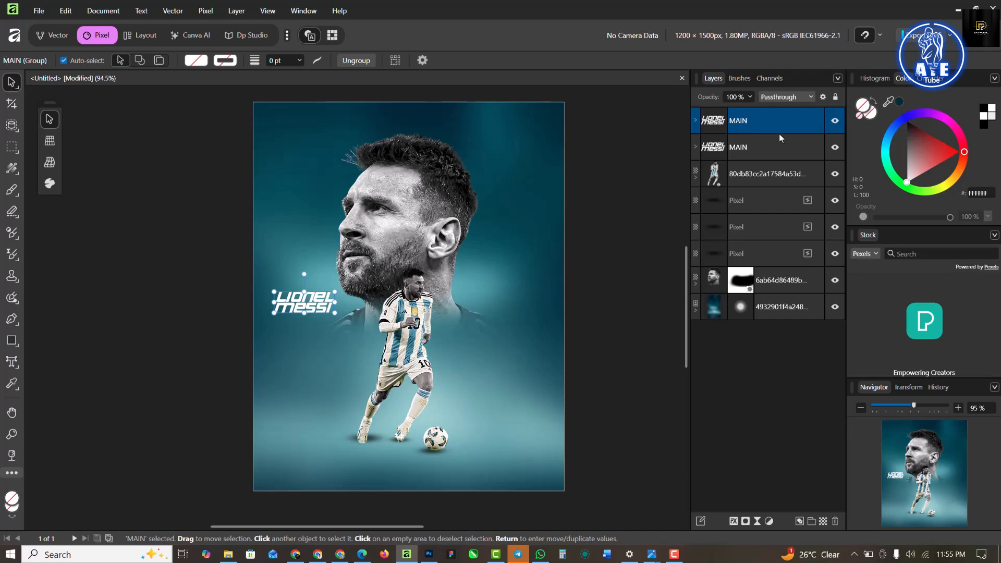
right_click(785, 147)
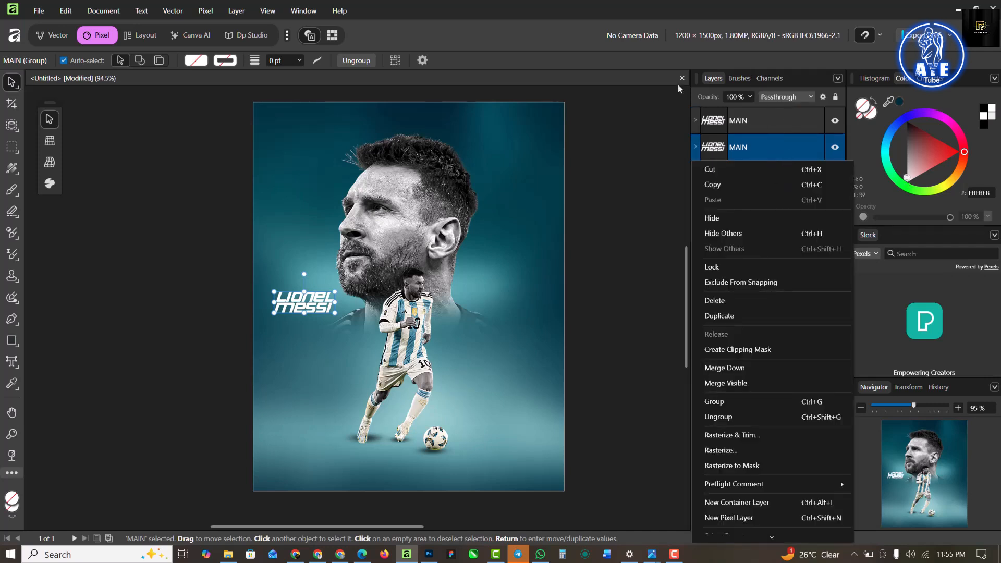
click(761, 120)
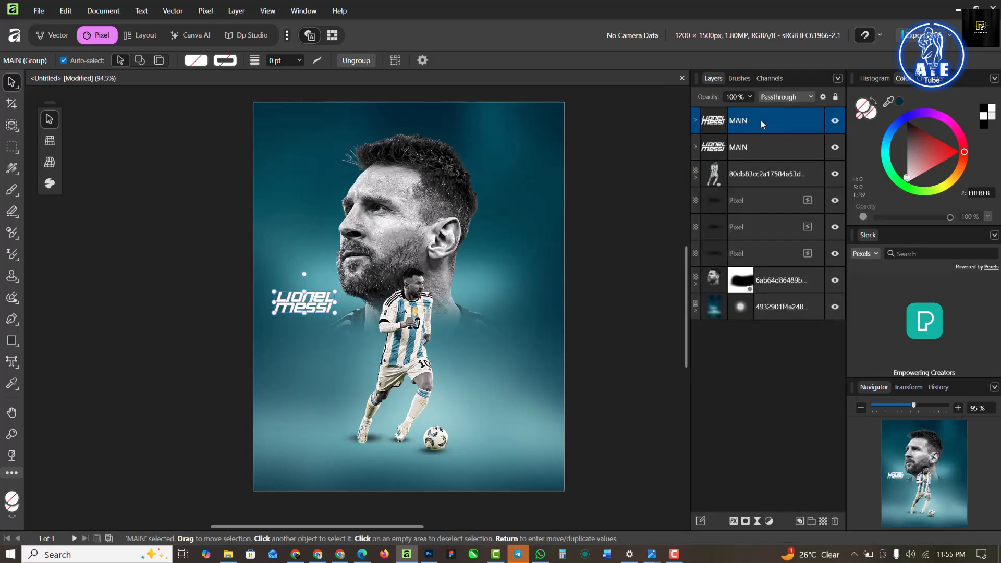
right_click(761, 120)
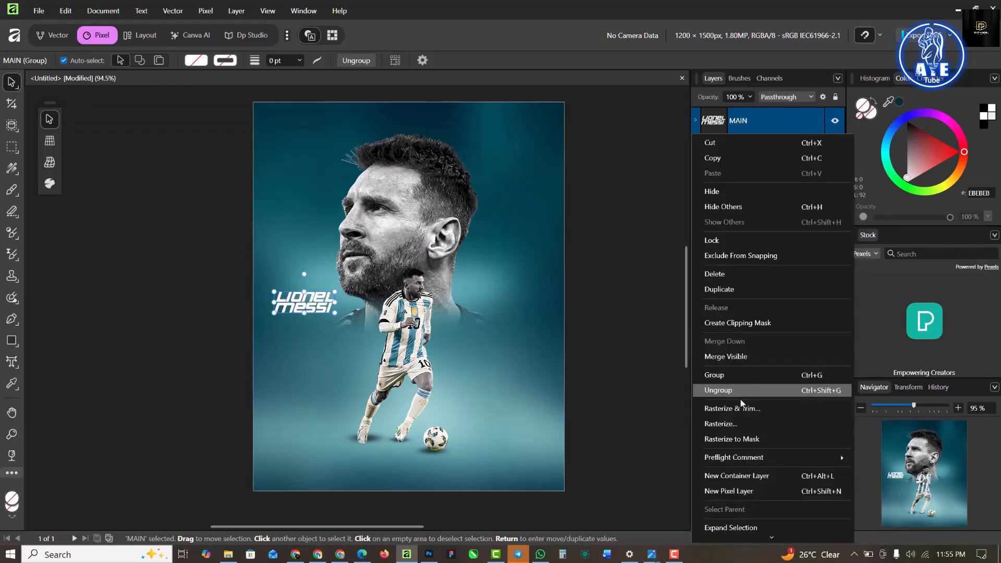
click(725, 422)
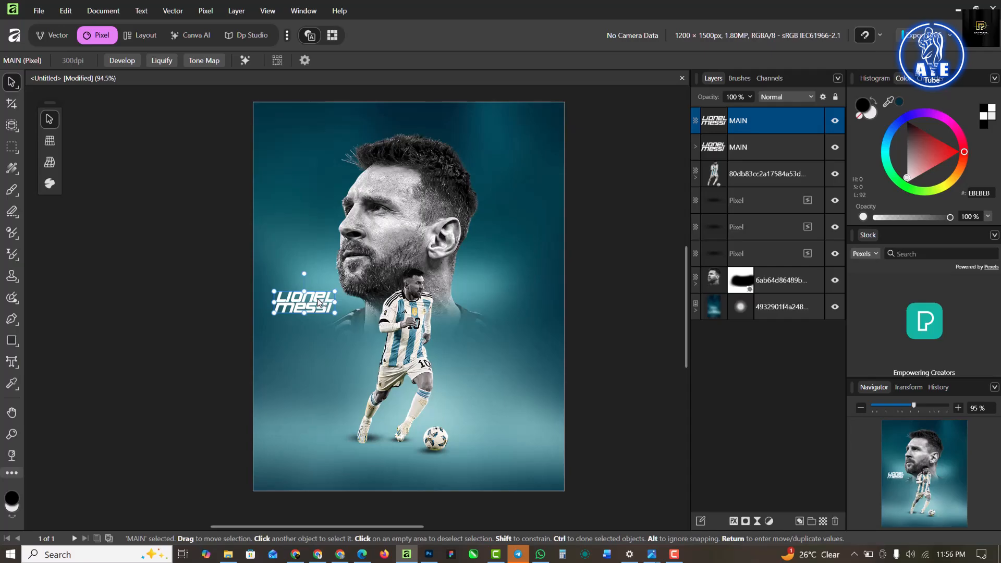
Enlarge the rasterized lettering across the poster's upper left and fade it with Overlay blending at 28% opacity
drag(320, 302, 413, 177)
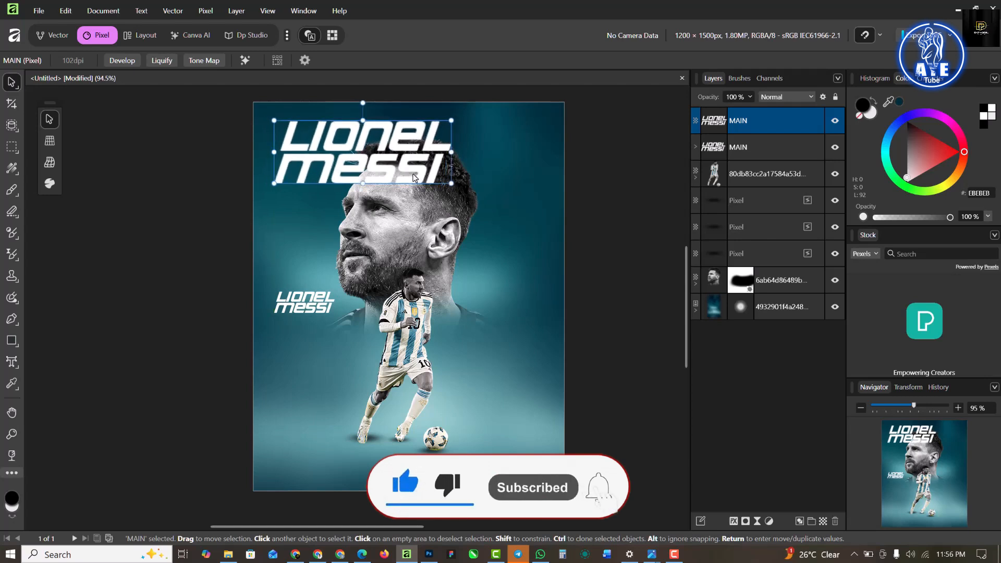
click(783, 96)
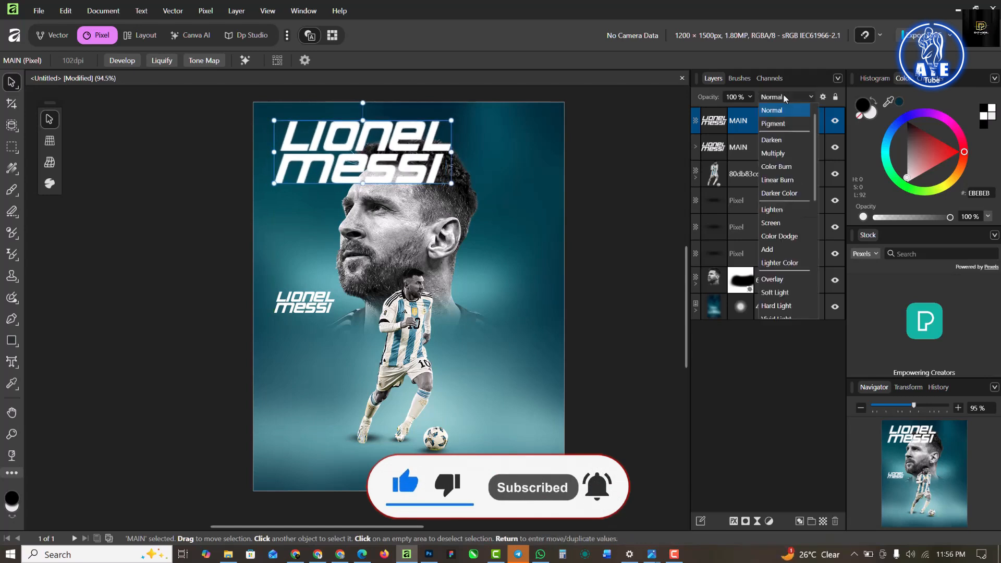
click(776, 279)
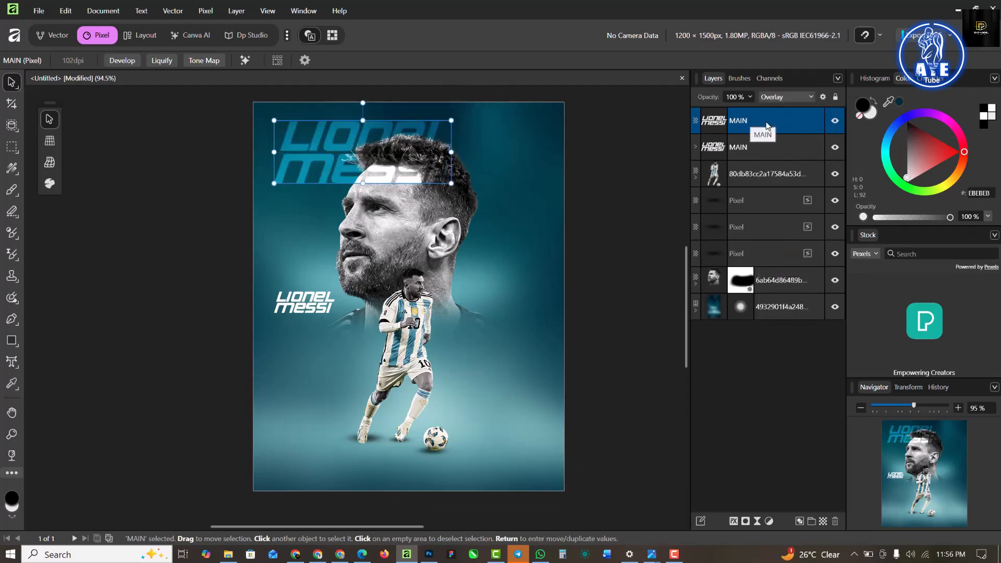
click(750, 97)
drag(751, 111, 692, 113)
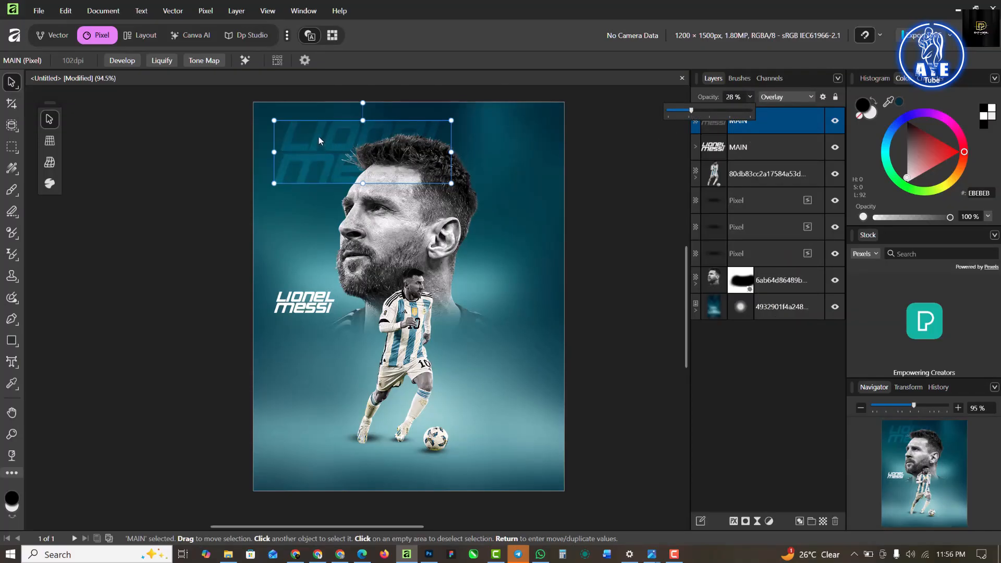
Duplicate the faded lettering three times, stacking two copies down the poster's left side and placing one at the player's feet
drag(318, 136, 358, 416)
key(ctrl+j)
key(ctrl+j)
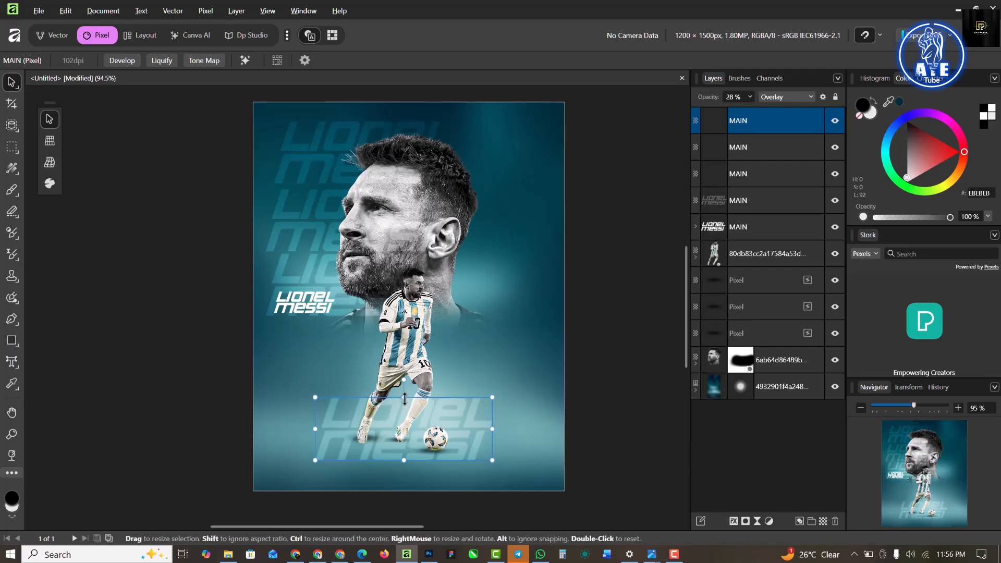
Squash the lettering copy at the player's feet vertically and stretch it well past the poster's sides to cover the floor
drag(404, 399, 404, 443)
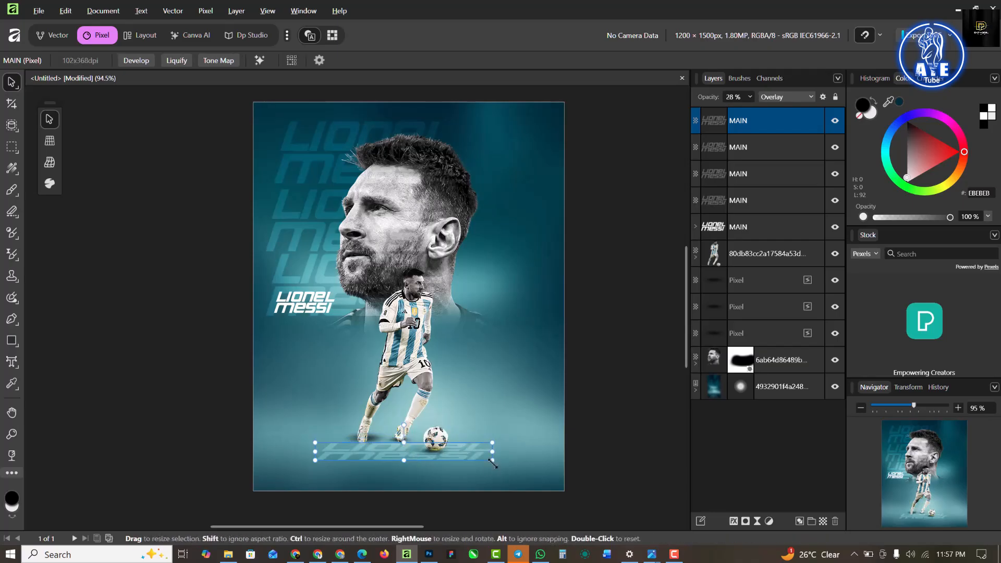
drag(493, 460, 620, 453)
key(ctrl+0)
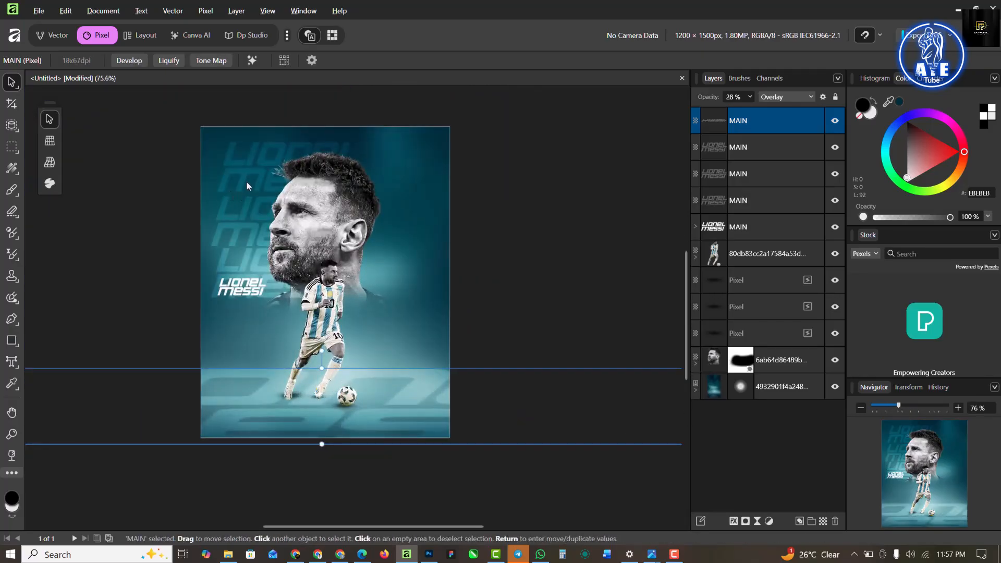
scroll(246, 182, up, 1)
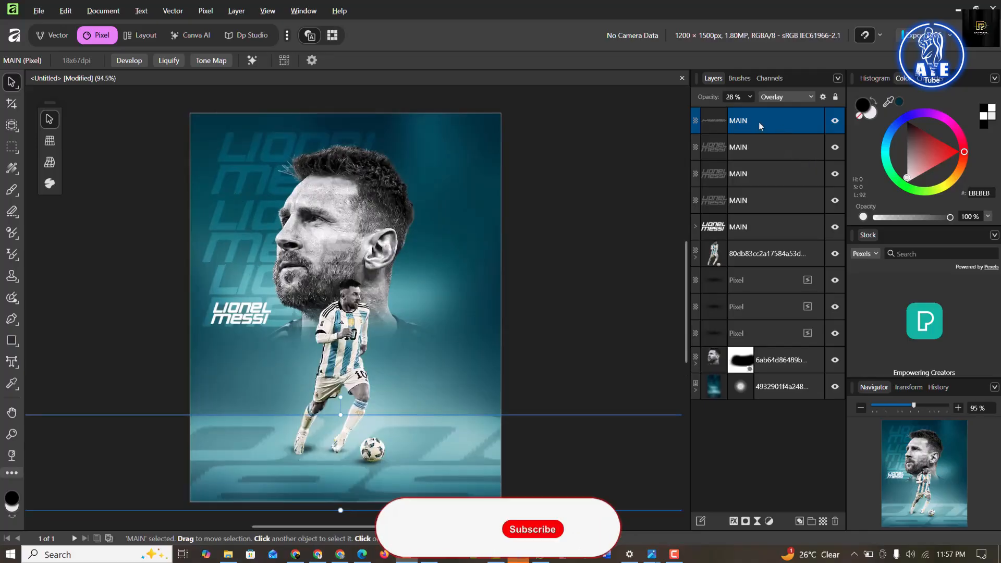
Rename the stretched floor lettering layer GROUND and place it directly above the stadium background
double_click(737, 121)
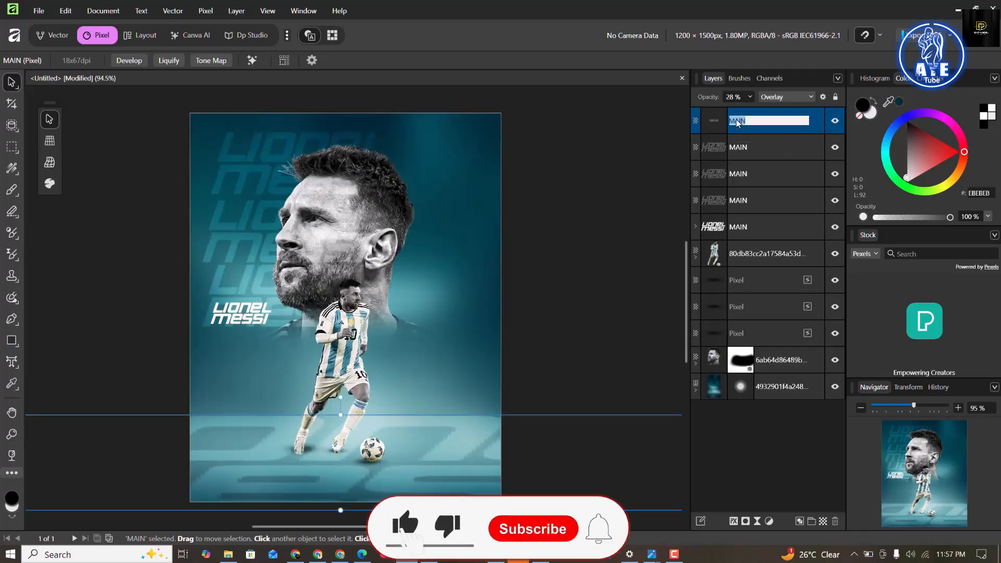
text(GROUND)
key(Return)
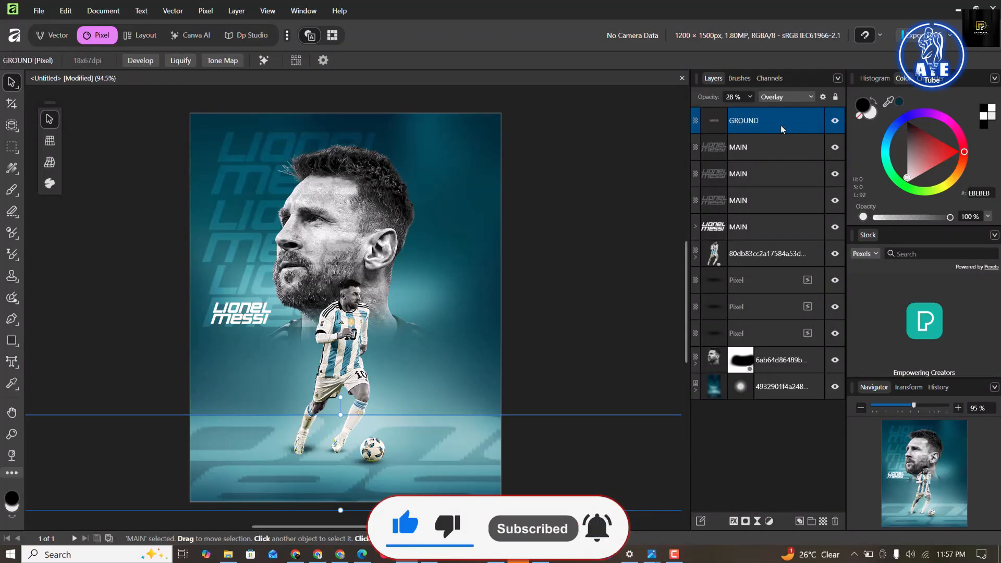
drag(783, 118, 783, 376)
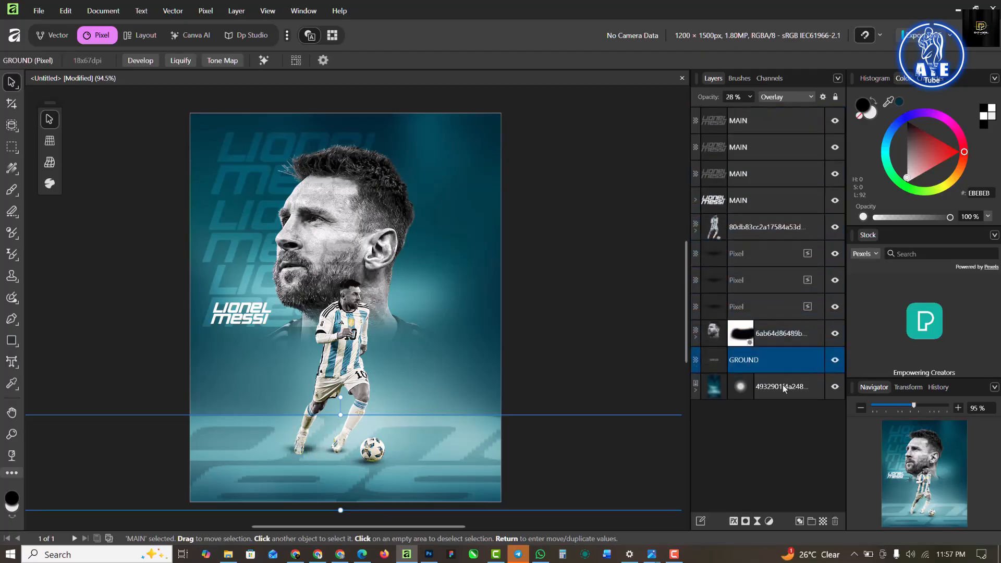
Apply a live Gaussian Blur with an 8.5 px radius to the GROUND lettering
click(608, 237)
scroll(465, 411, down, 4)
scroll(470, 401, up, 8)
scroll(469, 401, down, 4)
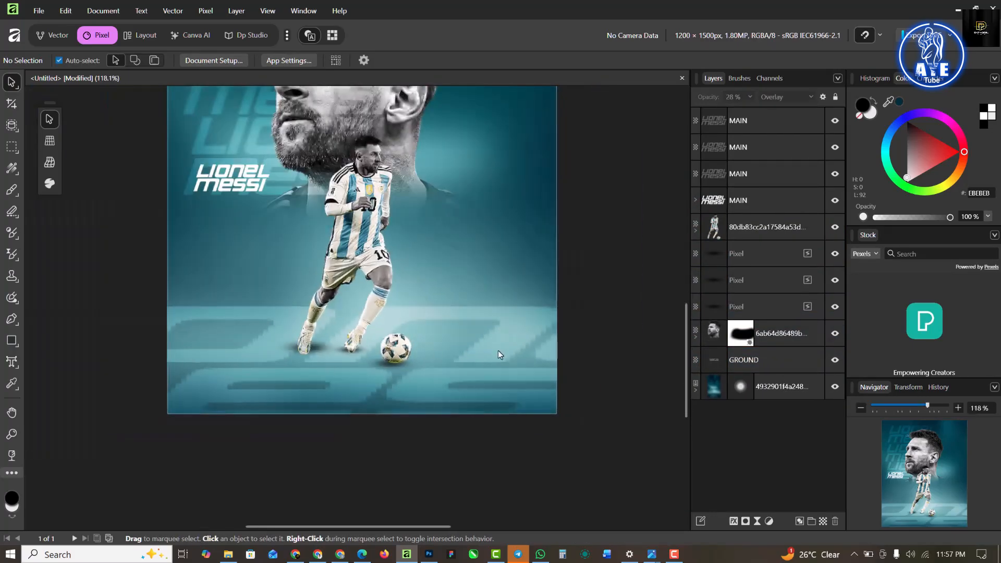
click(505, 339)
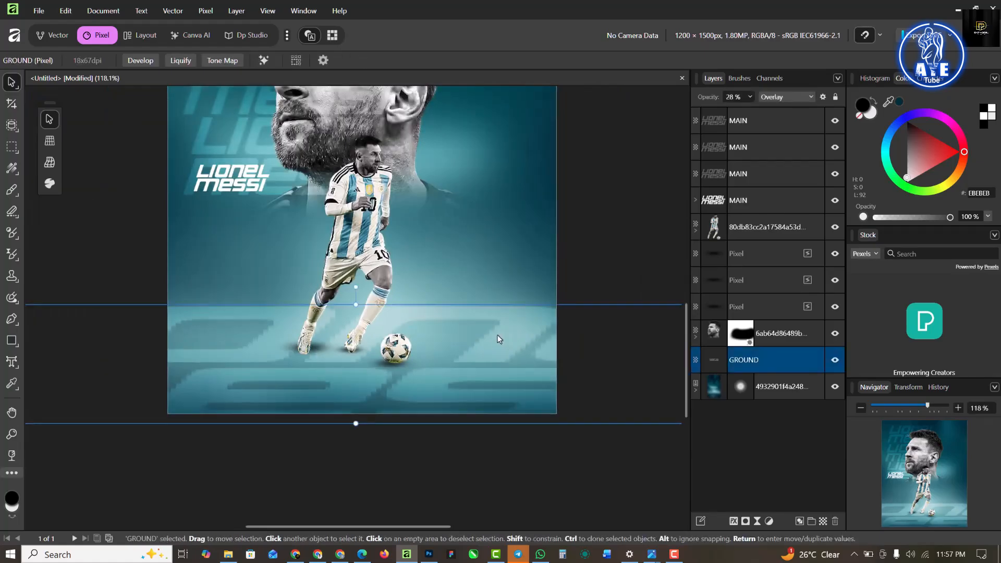
scroll(490, 339, down, 5)
scroll(486, 341, up, 6)
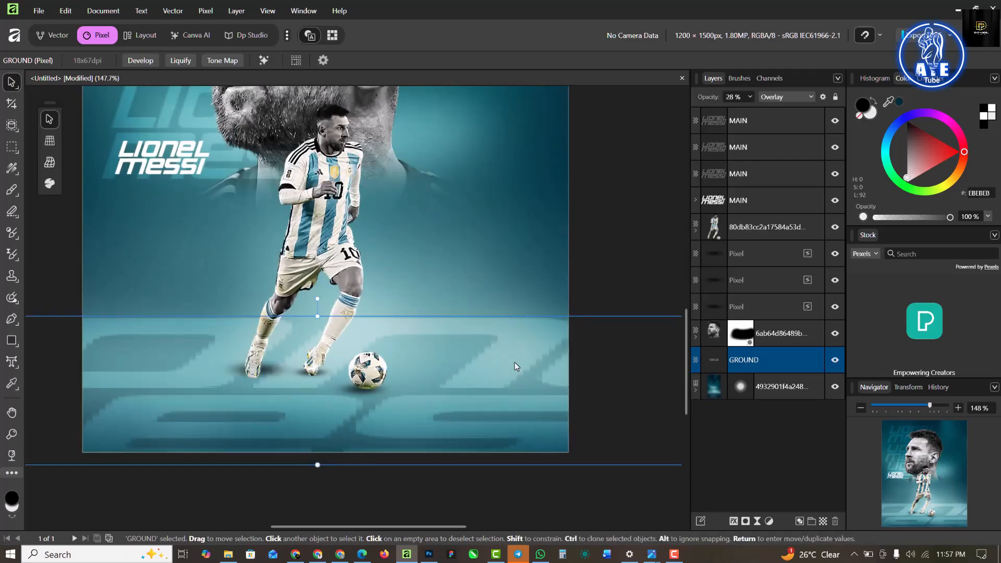
click(758, 521)
click(798, 15)
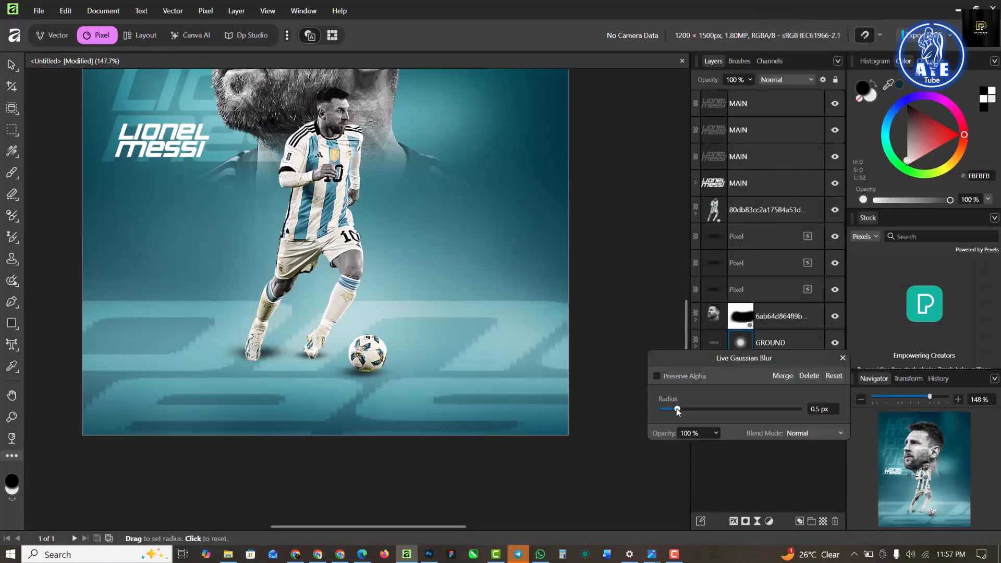
mouse_move(715, 407)
mouse_down()
mouse_move(742, 411)
mouse_move(713, 410)
mouse_up()
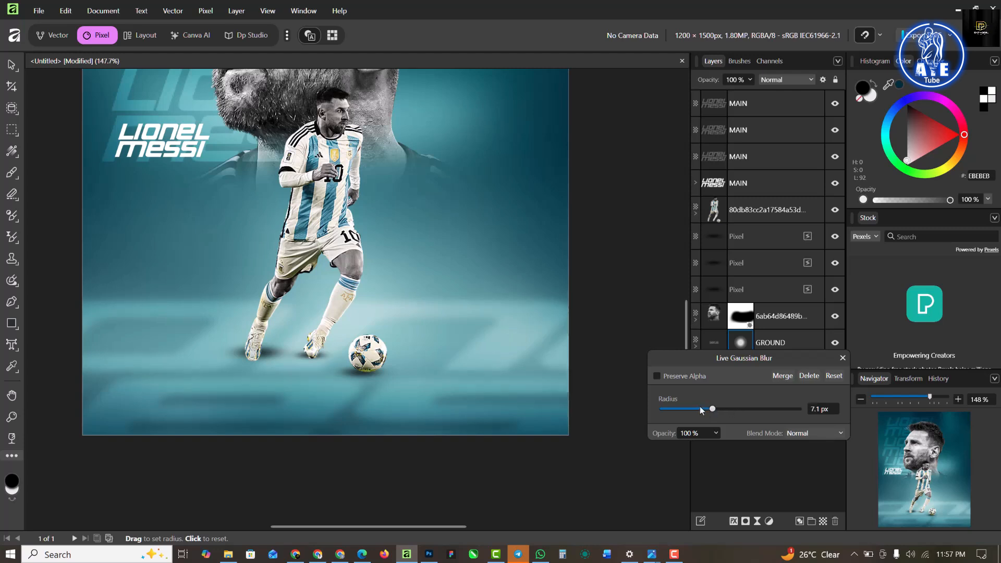
drag(714, 407, 717, 411)
click(842, 358)
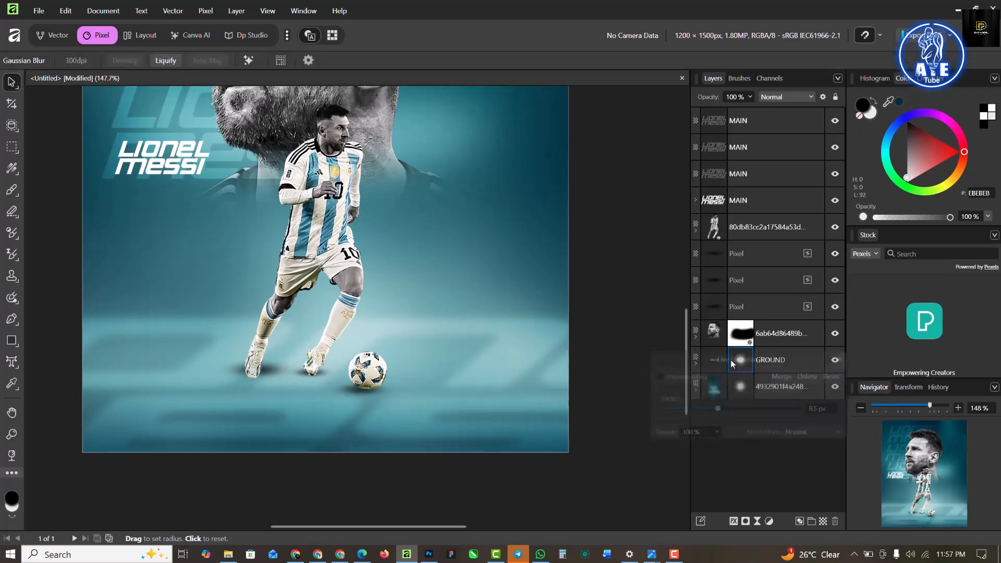
Group the three faded MAIN lettering layers and name the group FADE
scroll(446, 338, down, 5)
scroll(447, 338, up, 2)
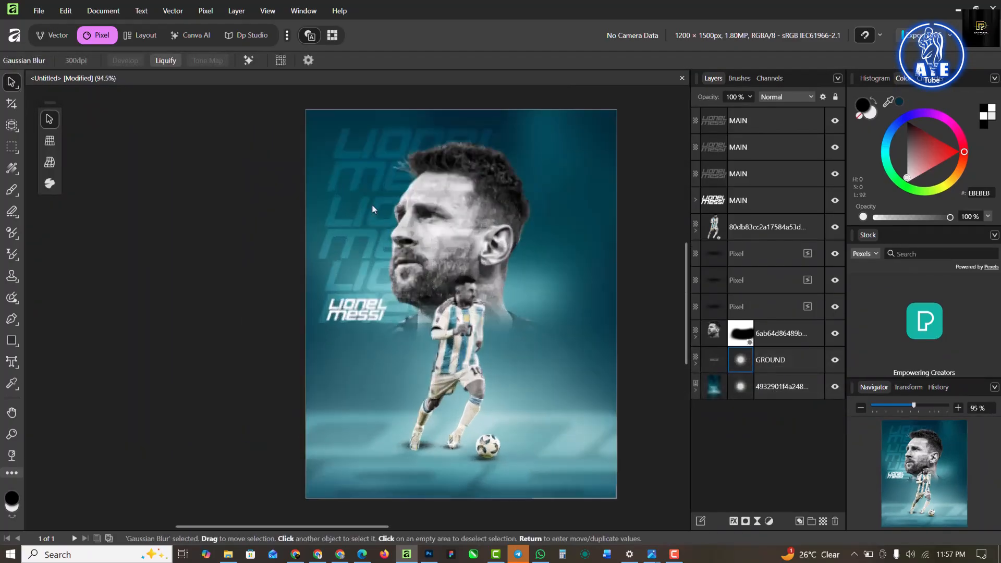
click(695, 177)
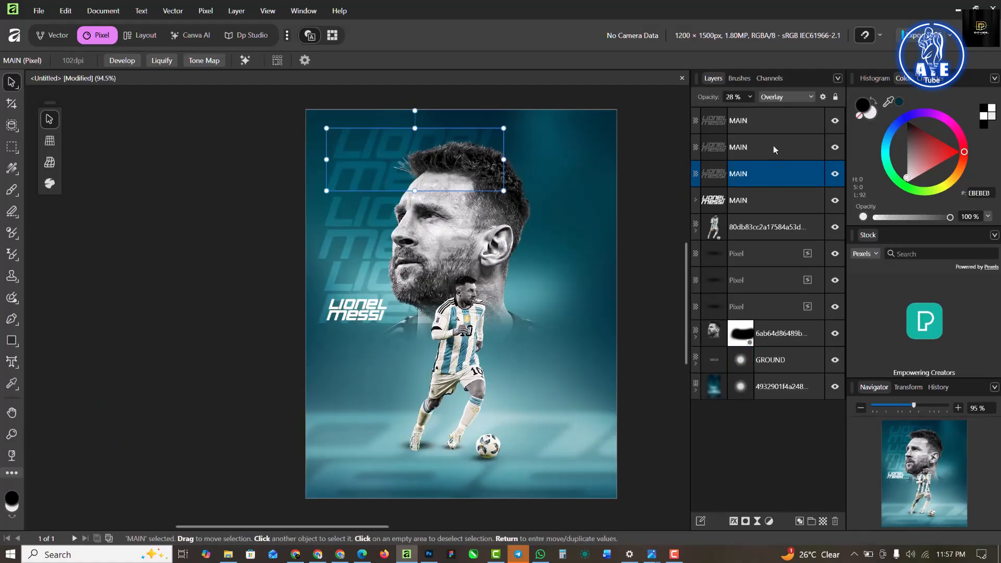
shift+click(776, 123)
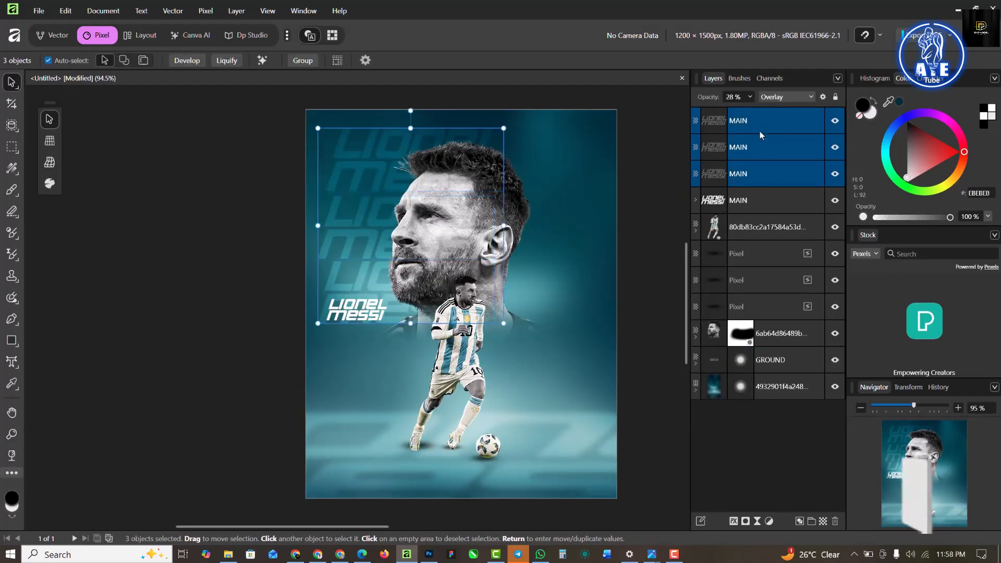
key(ctrl+g)
double_click(737, 121)
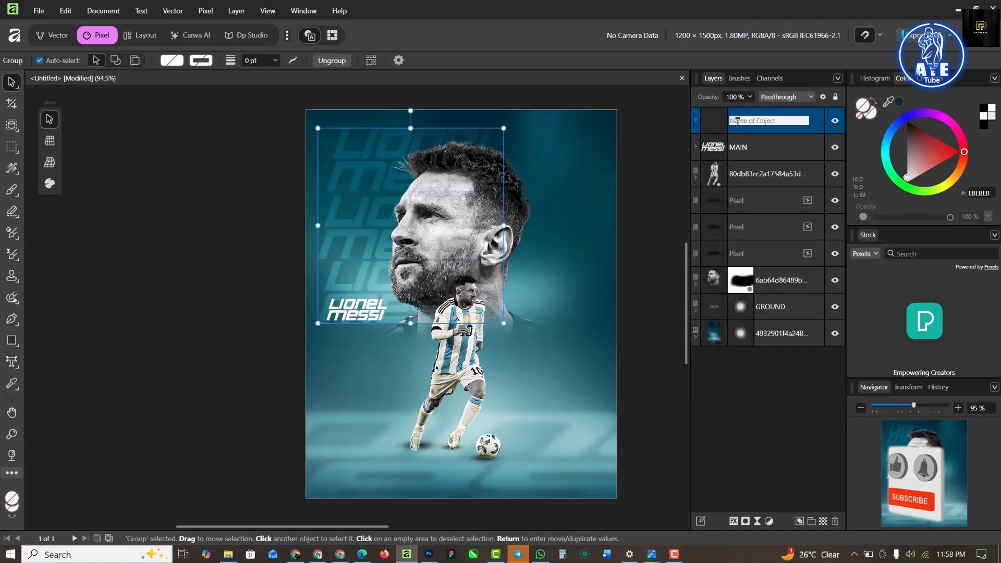
text(FADE)
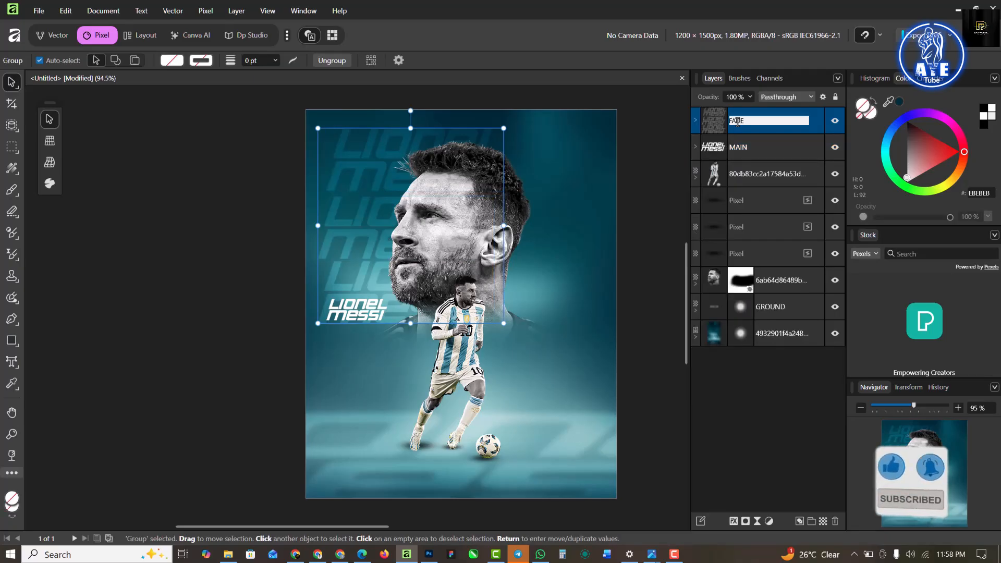
key(Return)
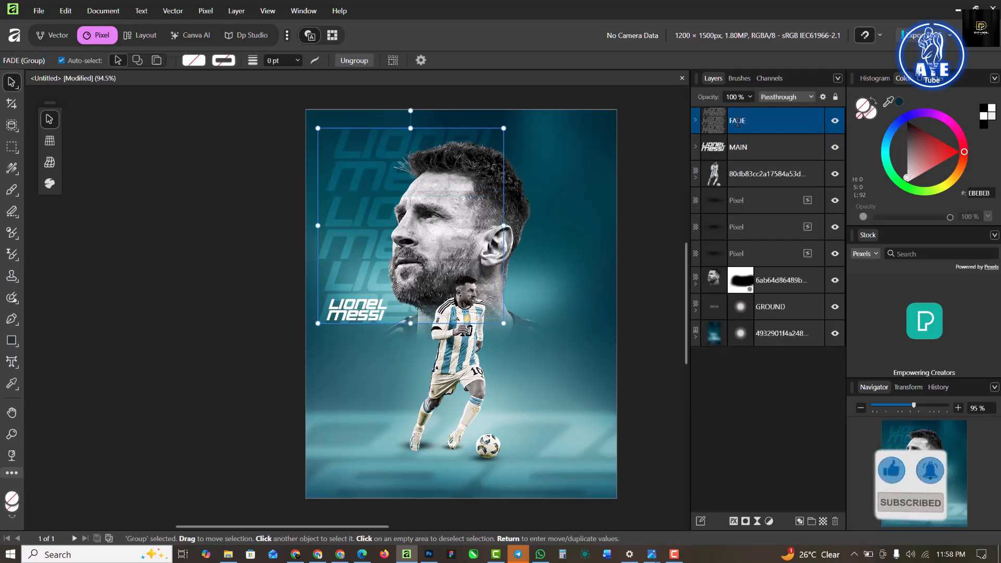
Move the FADE group beneath the portrait layer and enlarge it slightly behind the head
drag(783, 113, 792, 294)
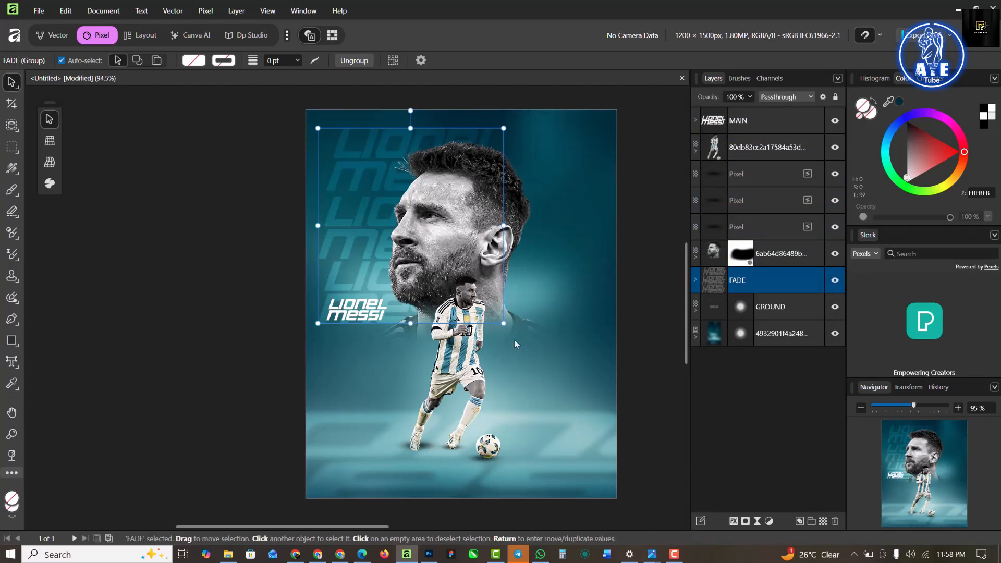
drag(503, 324, 523, 343)
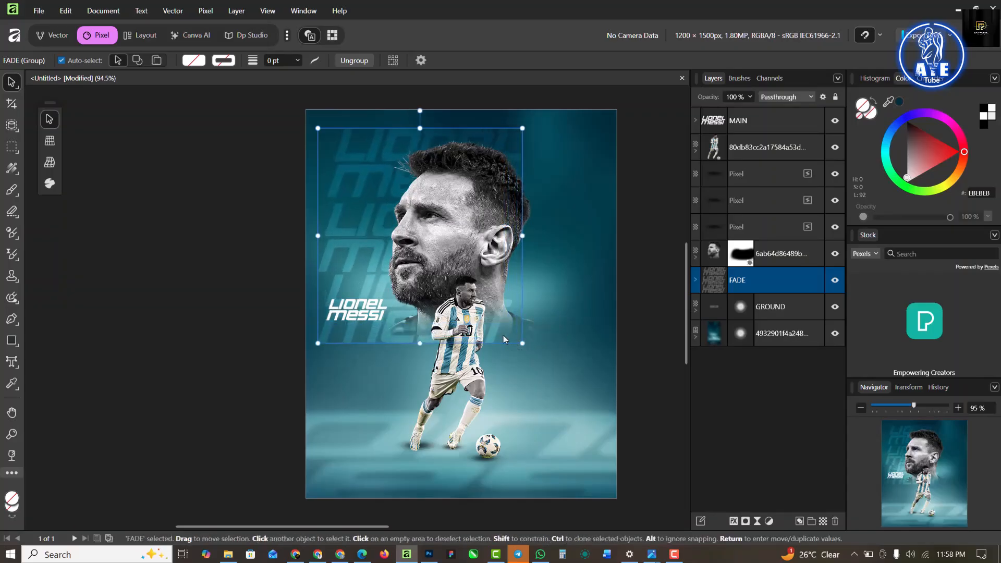
drag(512, 341, 508, 347)
click(577, 313)
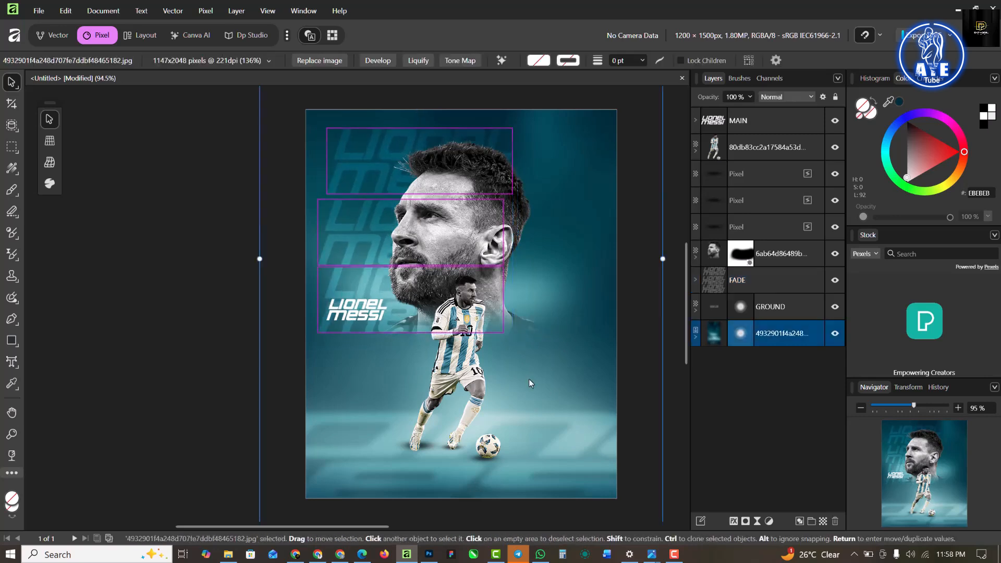
Nudge the FADE lettering group down behind the portrait until its top sits near the top of the head
click(179, 192)
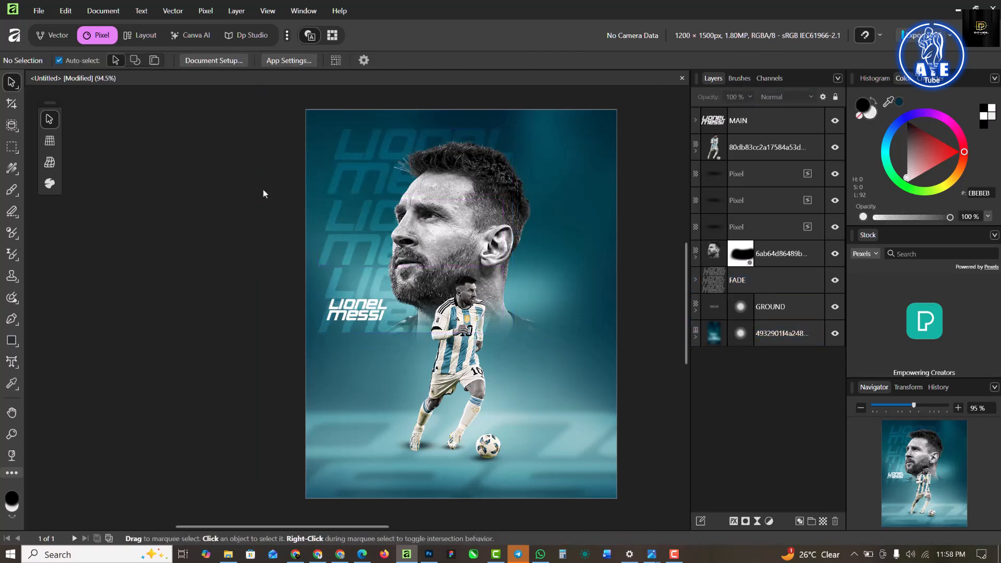
scroll(297, 228, down, 2)
scroll(372, 248, up, 2)
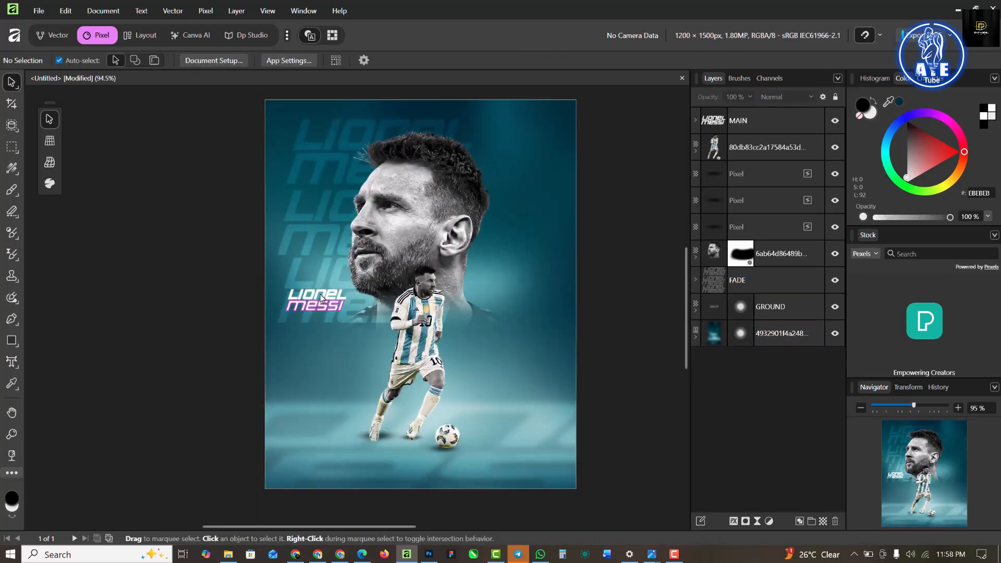
click(780, 287)
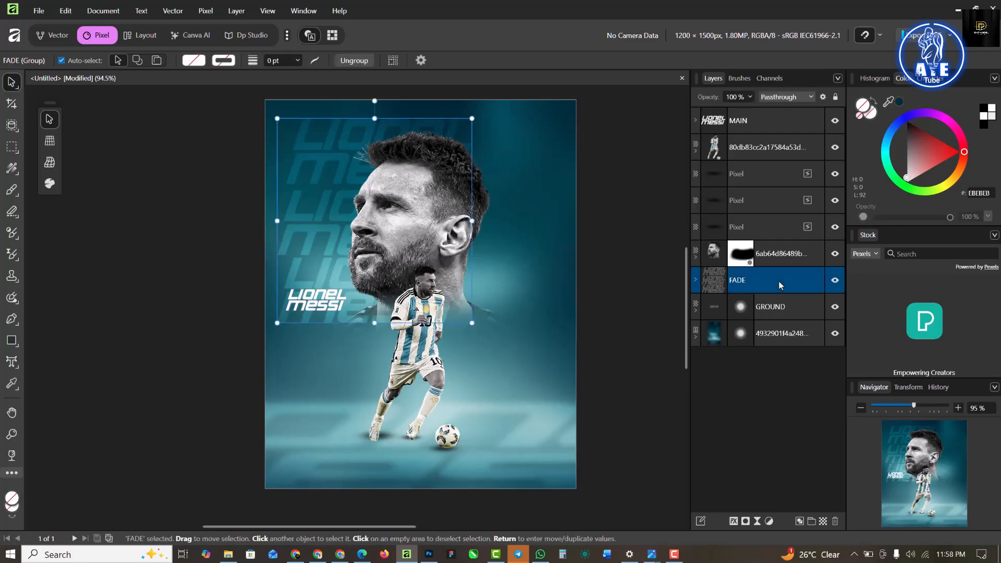
key(shift+Down)
key(shift+Down)
key(shift+Down)
key(shift+Down)
key(shift+Down)
key(shift+Down)
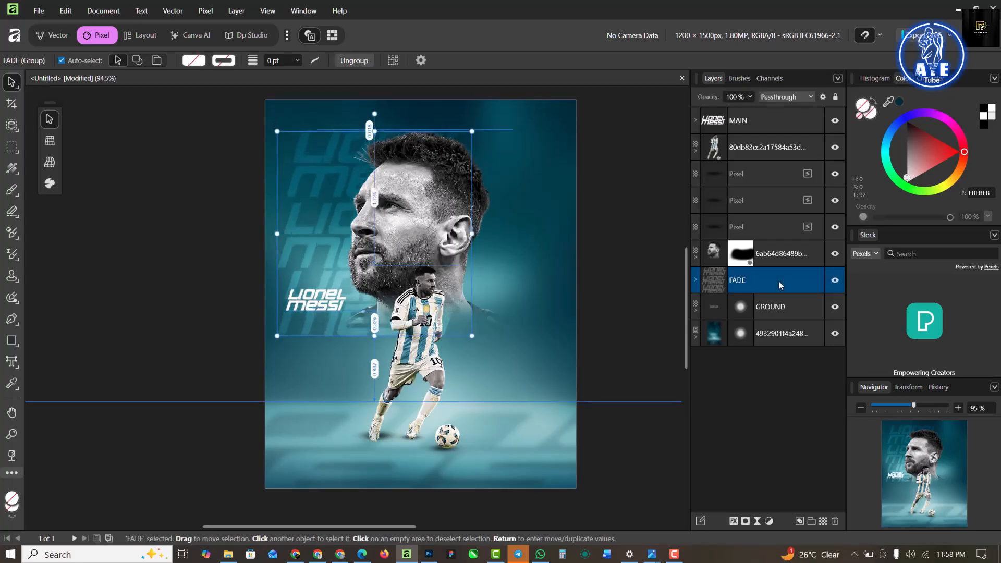
key(shift+Down)
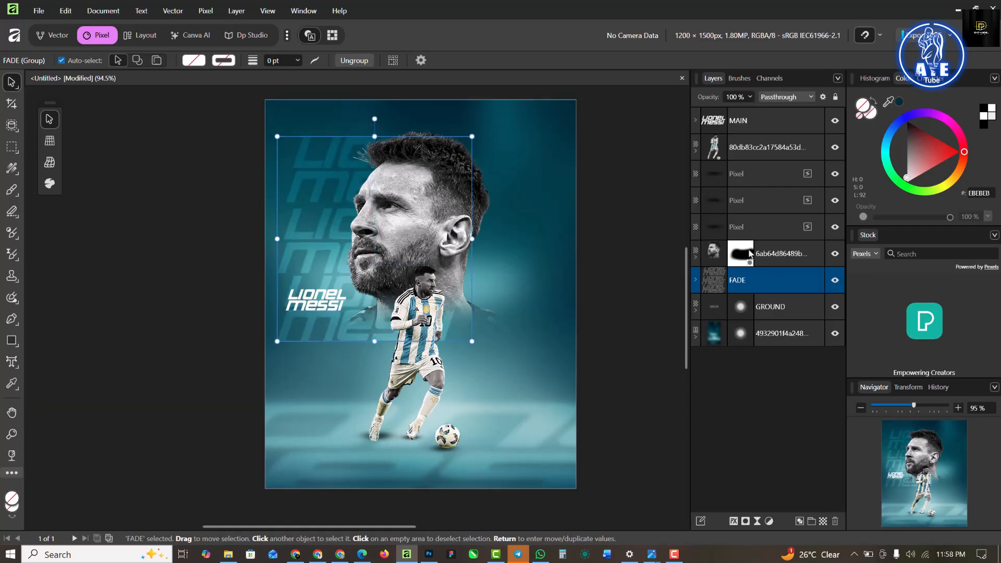
click(670, 189)
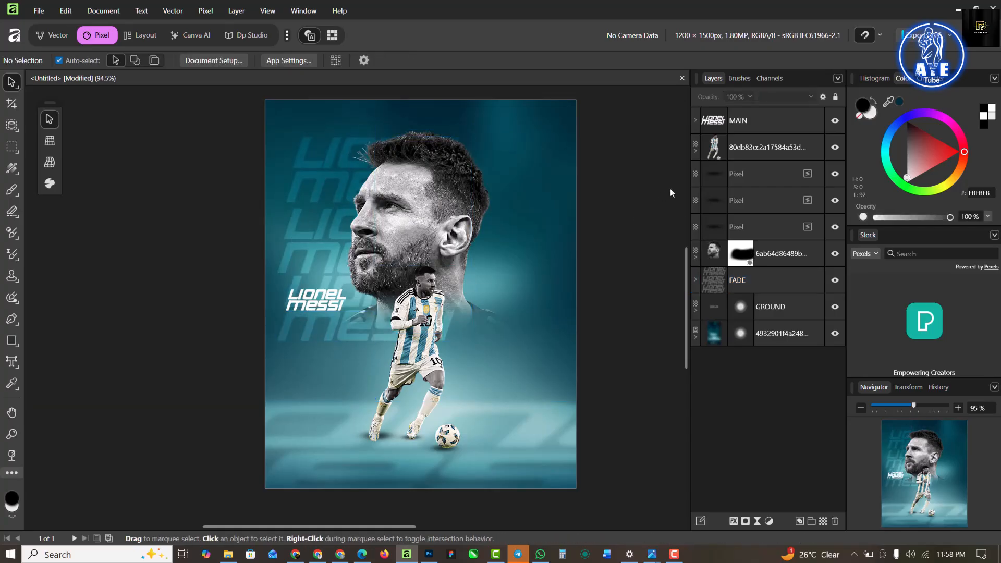
Enlarge the portrait slightly and reposition it behind the cut-out player
click(417, 217)
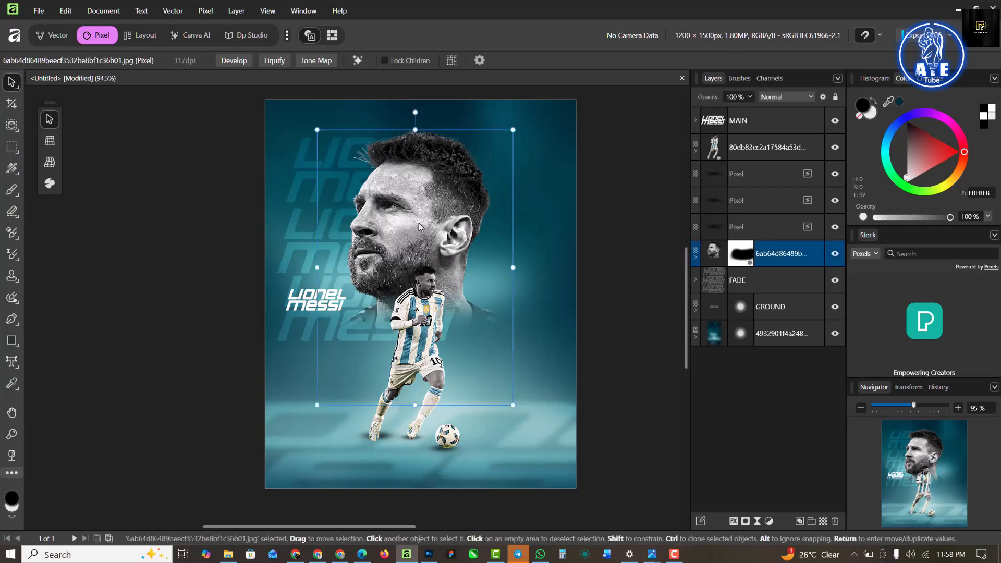
drag(514, 404, 520, 413)
mouse_move(495, 308)
mouse_down()
mouse_move(496, 323)
mouse_move(495, 310)
mouse_up()
click(651, 288)
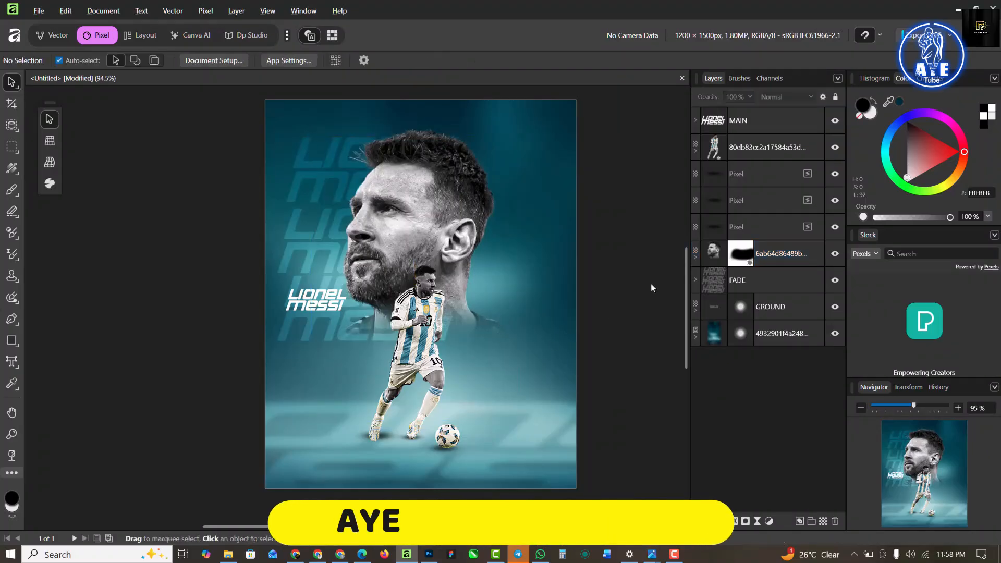
Lower the FADE lettering group's opacity to 53%
scroll(331, 214, up, 2)
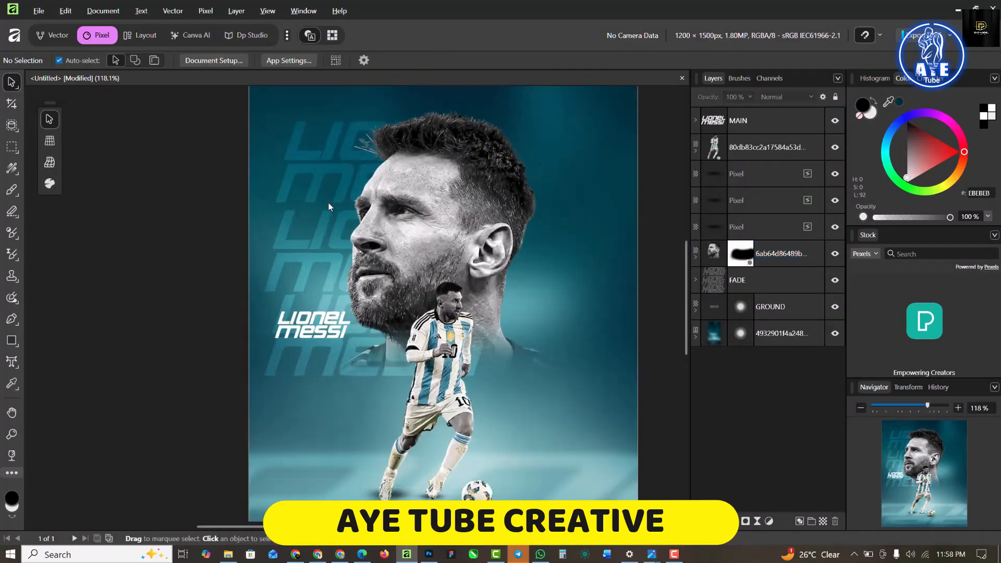
click(764, 284)
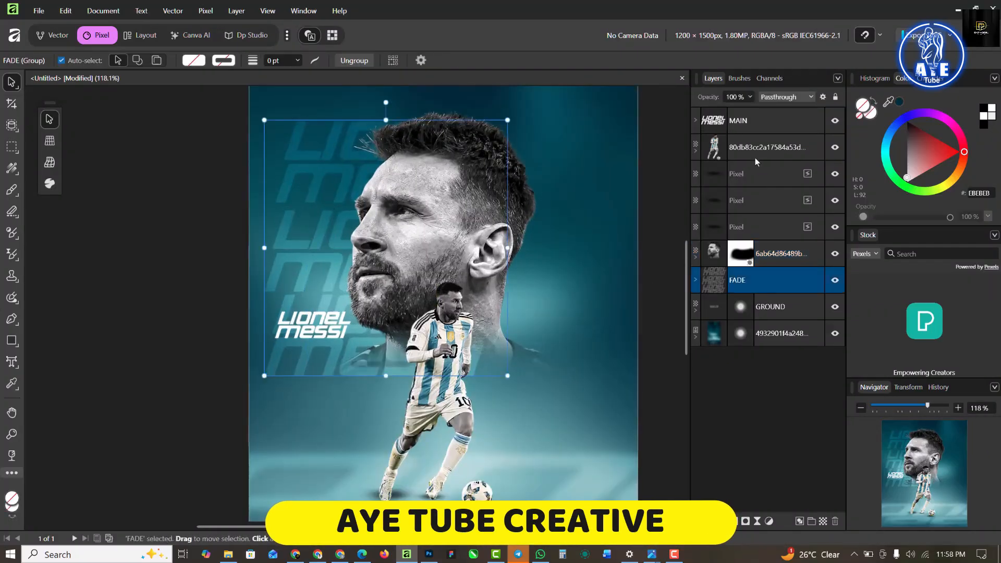
click(749, 97)
drag(749, 112, 711, 115)
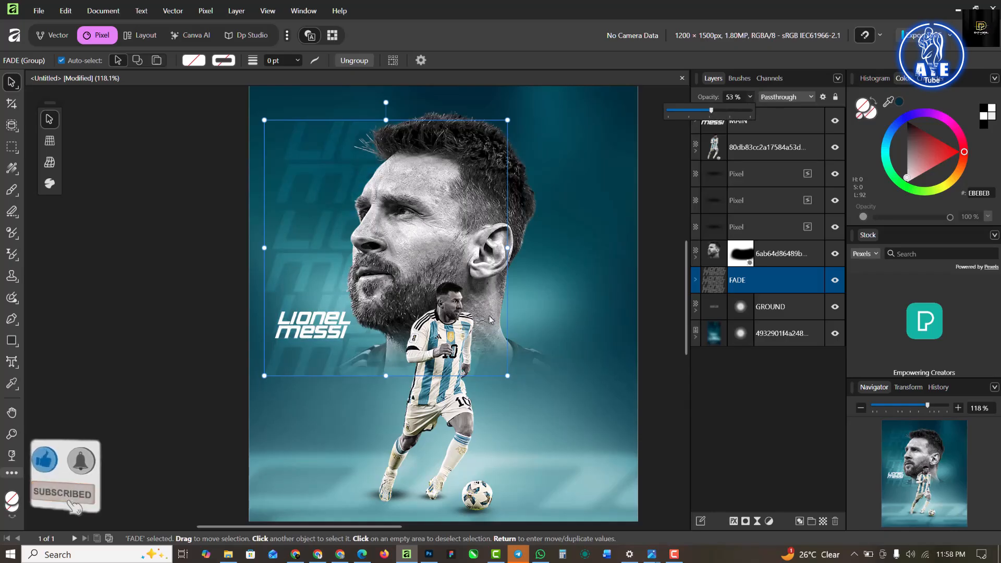
click(583, 254)
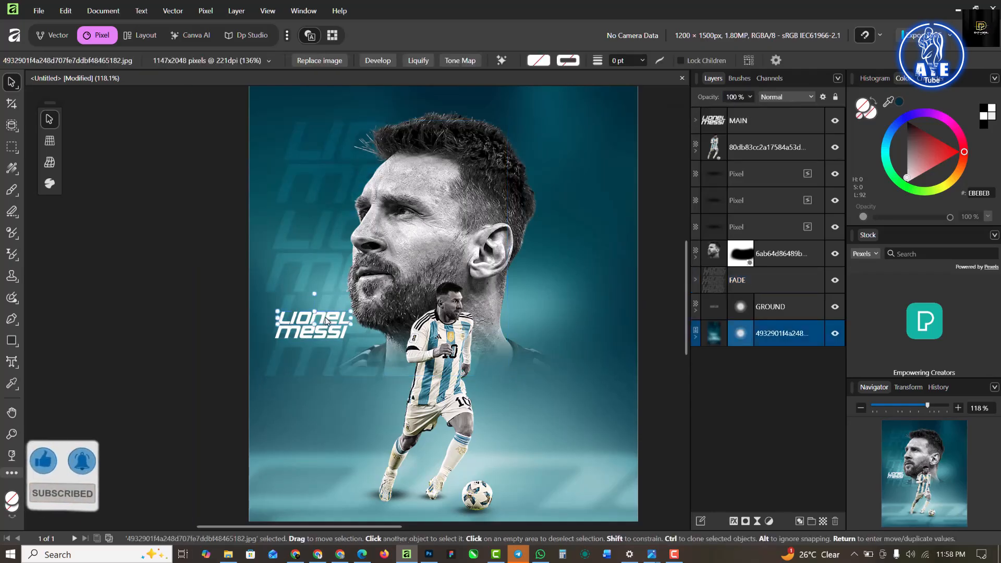
Duplicate the white LIONEL and MESSI texts together and place the copies level with the originals on the poster's right side
click(326, 321)
shift+click(320, 332)
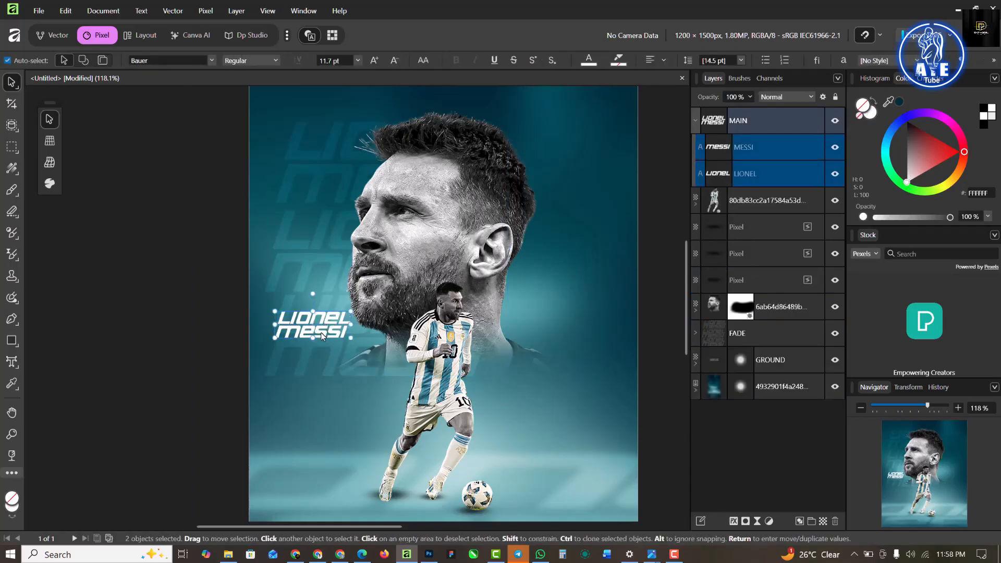
scroll(320, 332, down, 1)
mouse_move(321, 333)
ctrl+mouse_down()
mouse_move(532, 333)
mouse_move(525, 330)
ctrl+mouse_up()
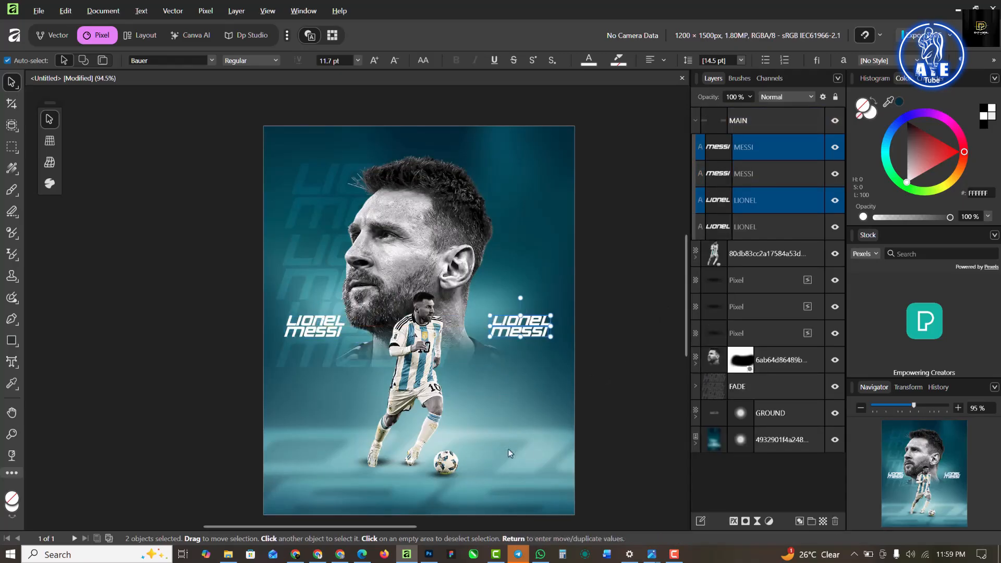
scroll(487, 385, down, 1)
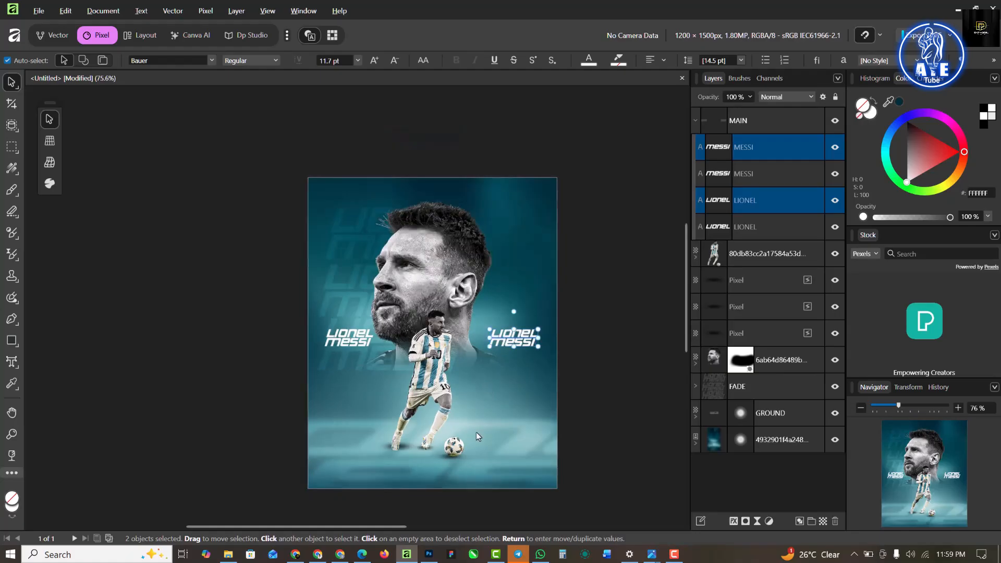
click(606, 312)
Change the duplicated LIONEL text to GOAT
scroll(520, 332, up, 7)
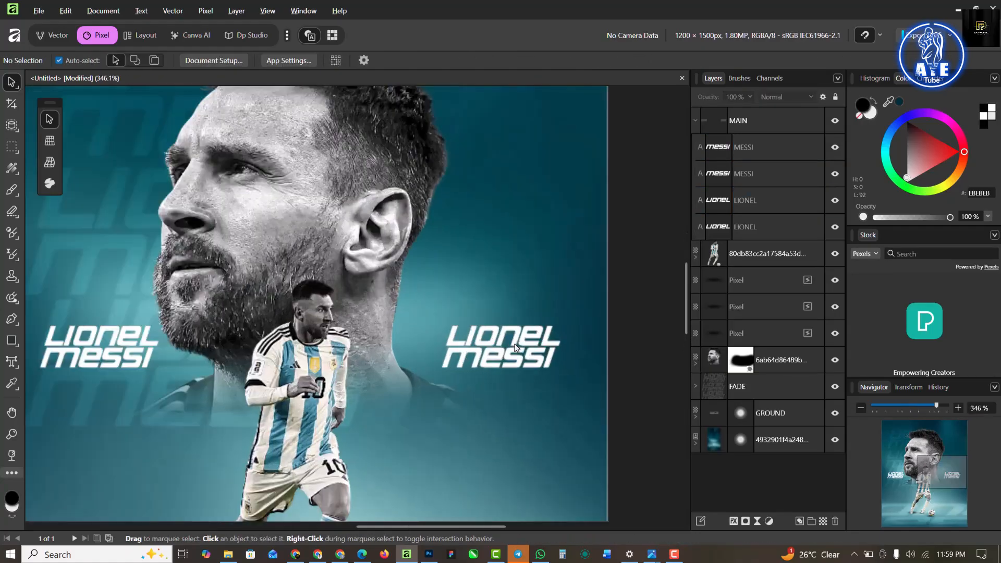
double_click(523, 328)
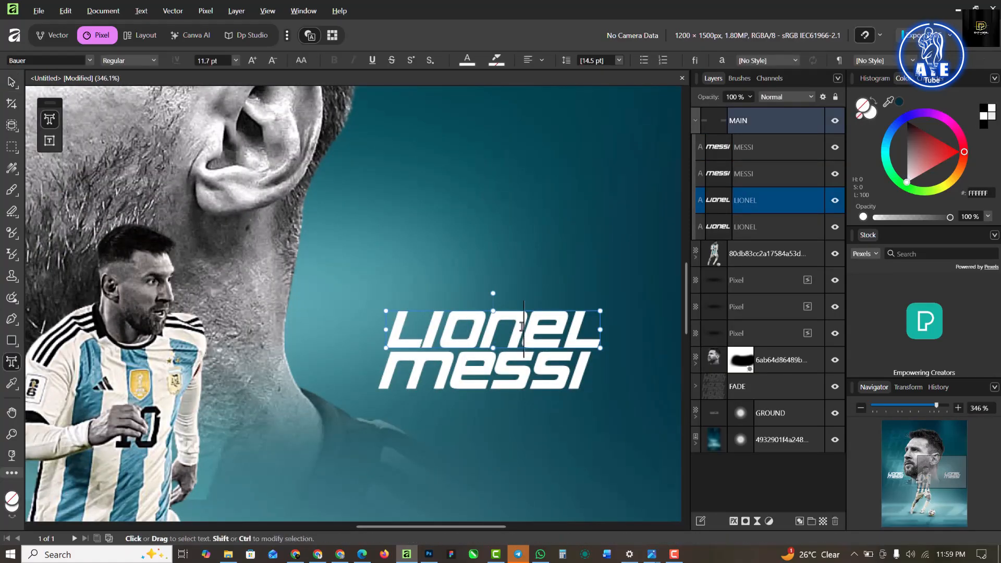
key(ctrl+a)
text(GO)
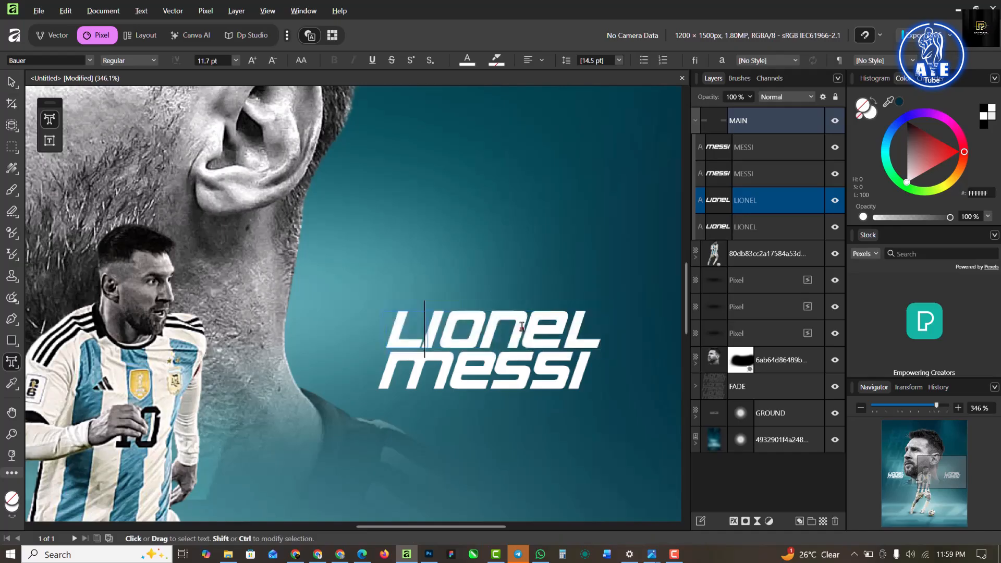
text(AT)
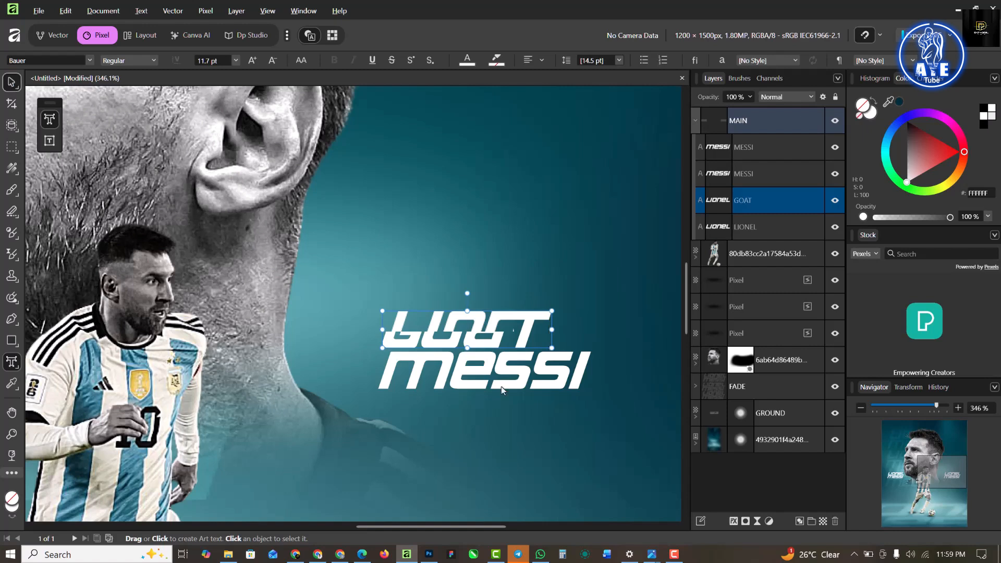
key(Escape)
Shrink the duplicated MESSI text to a small line beneath the start of GOAT
scroll(502, 390, down, 4)
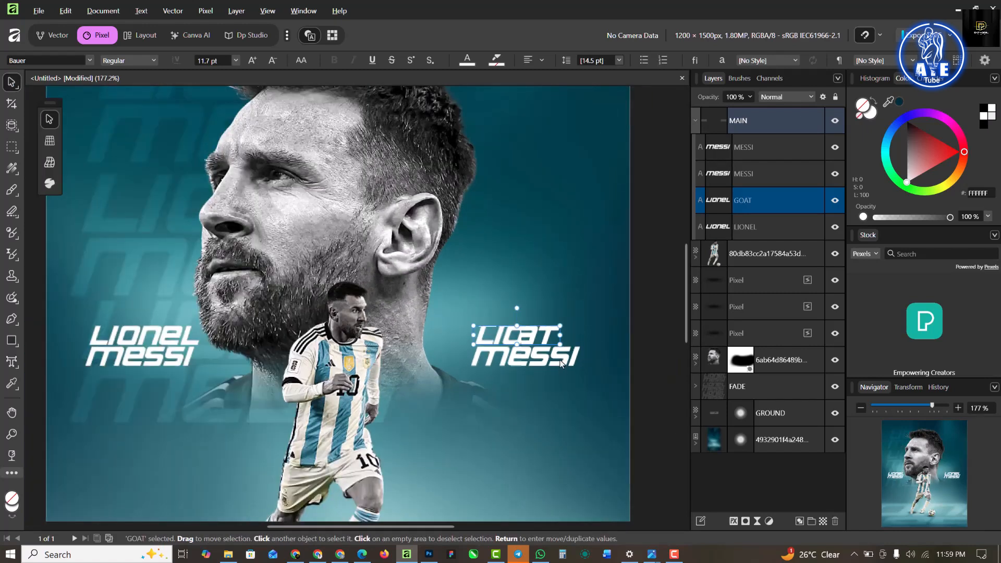
click(566, 364)
drag(580, 365, 488, 354)
scroll(488, 348, up, 6)
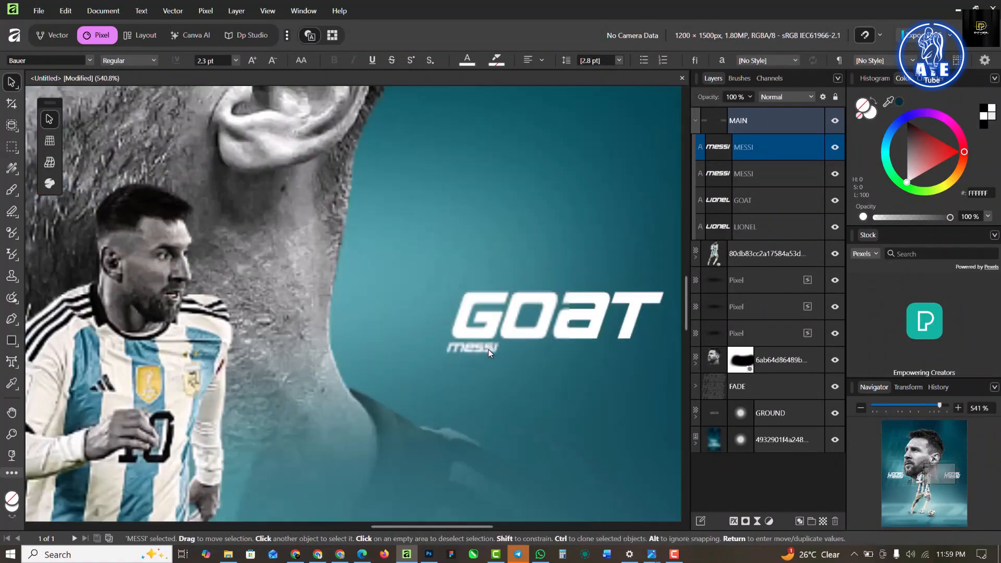
Replace the small MESSI text beneath GOAT with GREATEST OF ALL TIME
scroll(488, 349, up, 4)
double_click(460, 342)
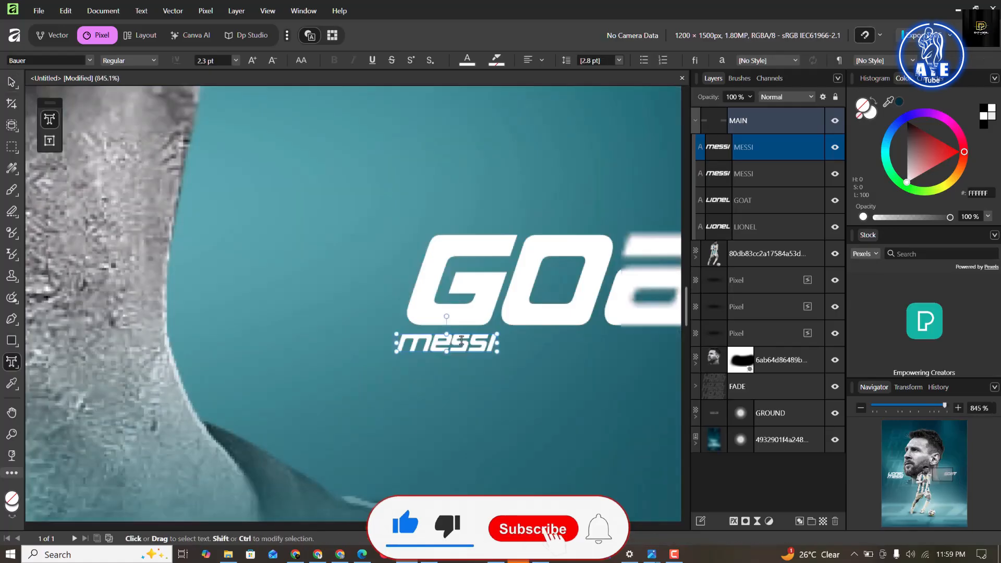
double_click(461, 340)
text(GREATE)
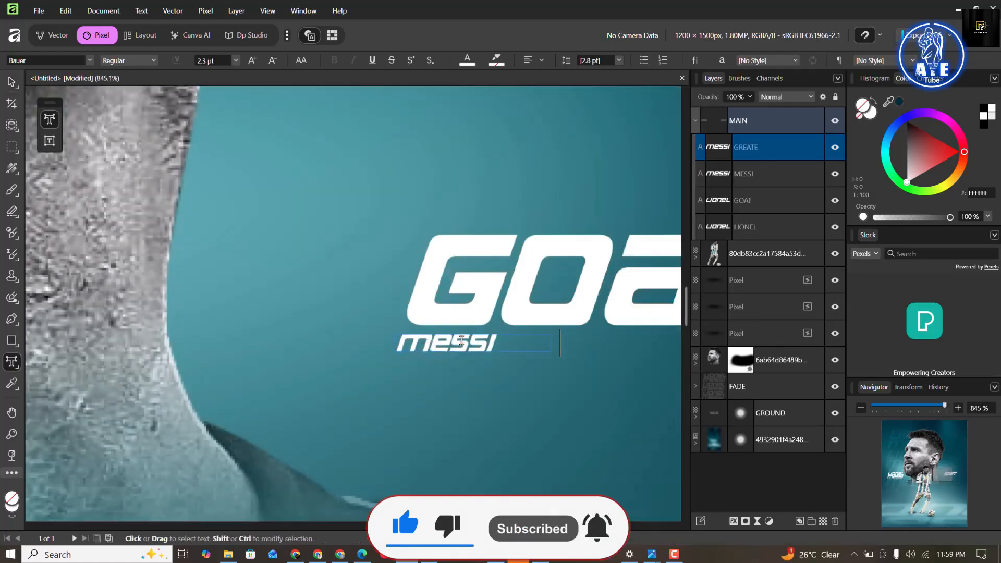
text(ST OF)
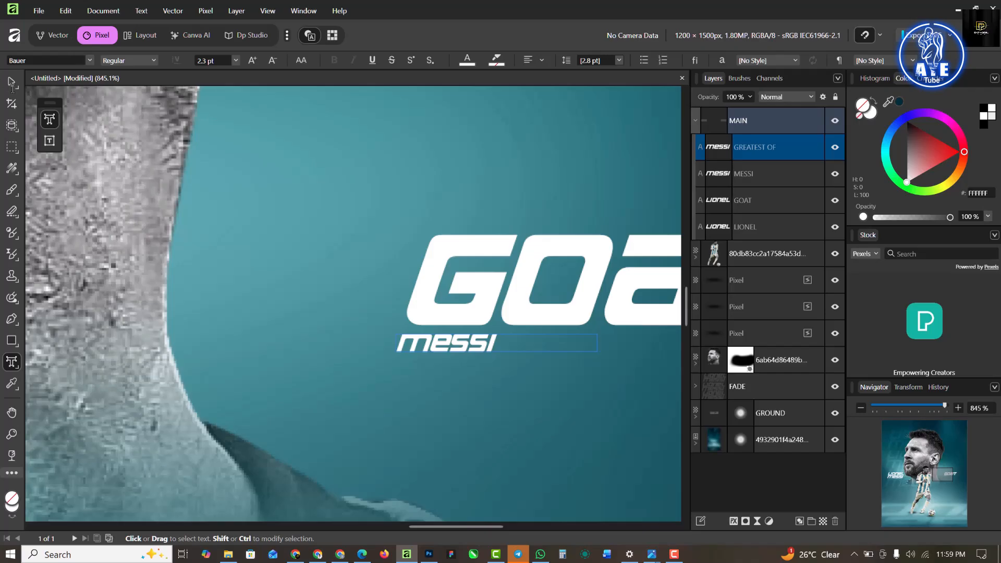
scroll(413, 290, right, 5)
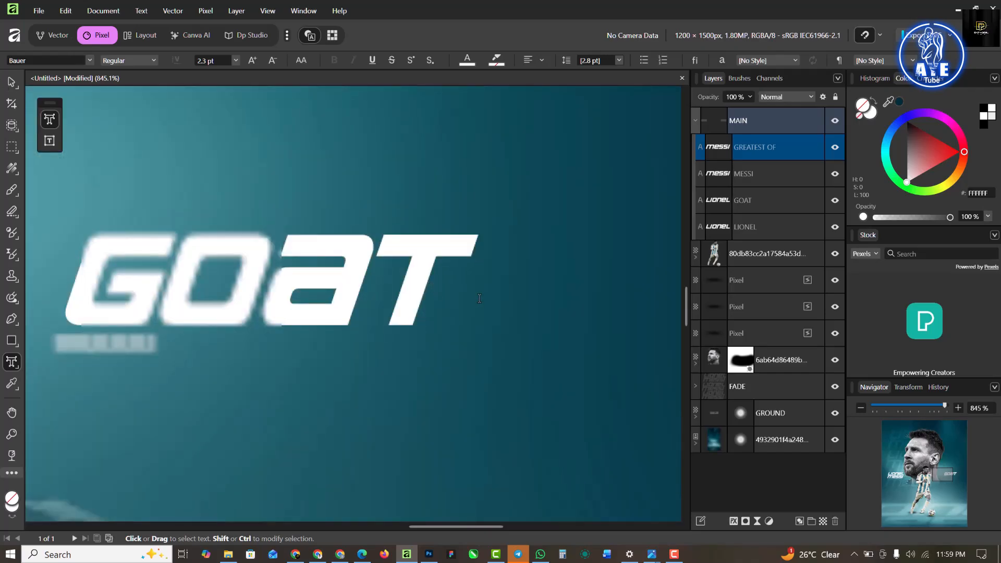
key(Escape)
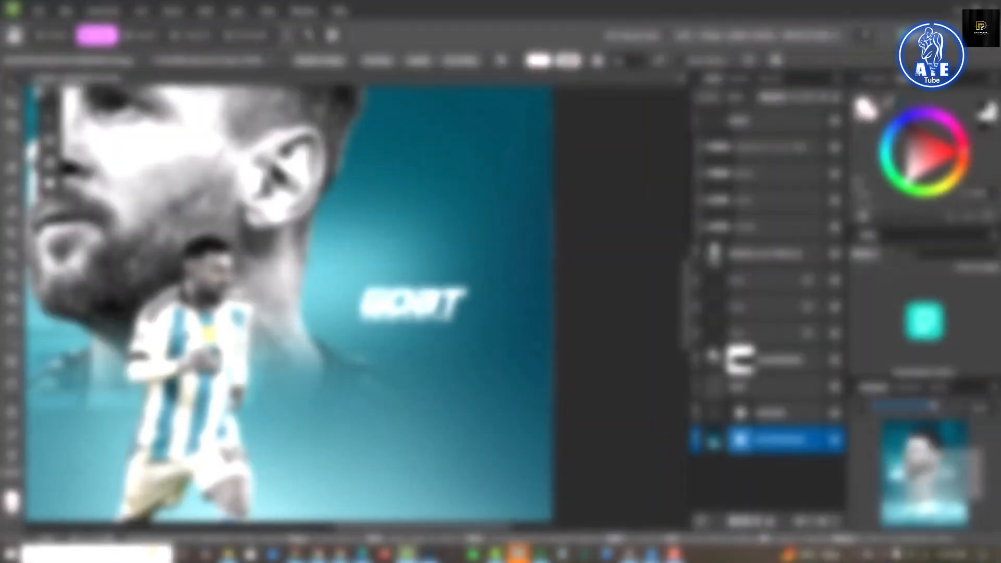
key(ctrl+0)
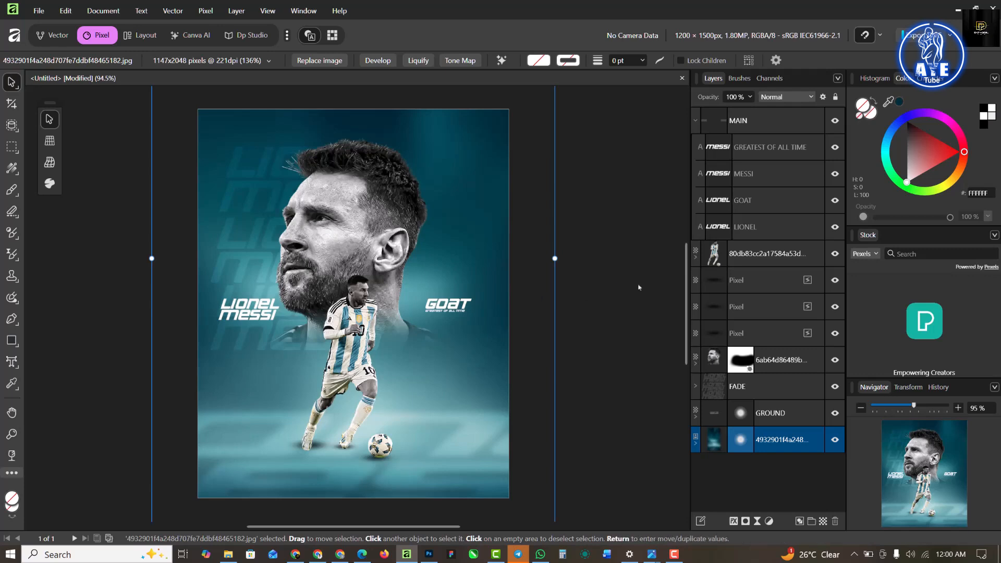
click(640, 287)
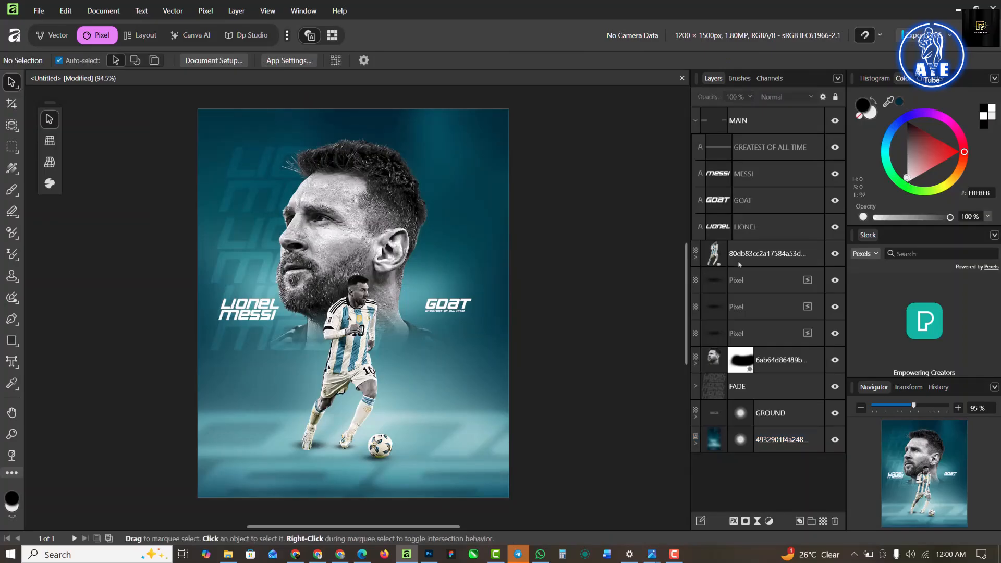
Enlarge the FADE lettering group proportionally so it extends lower and wider behind the portrait
click(792, 387)
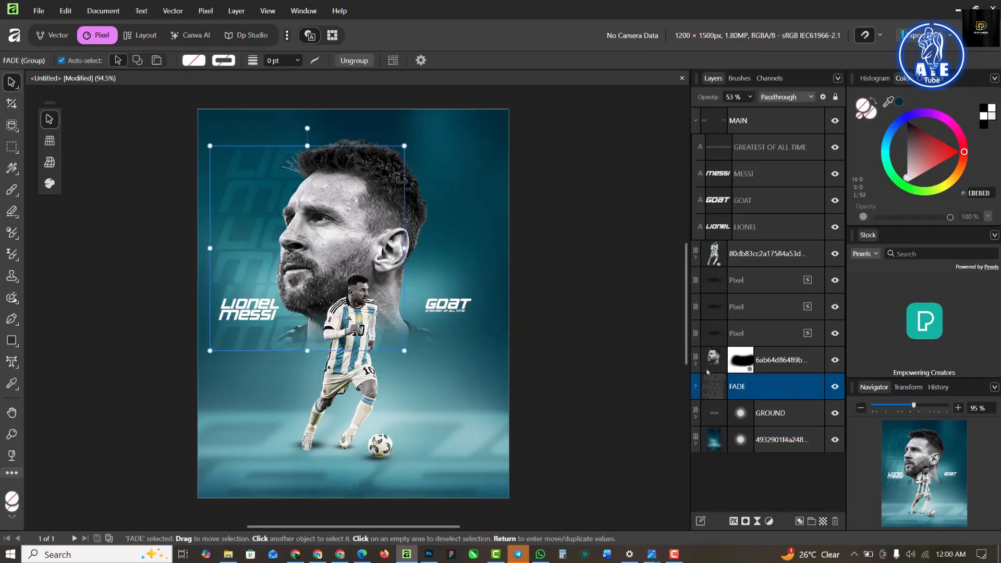
drag(405, 350, 425, 372)
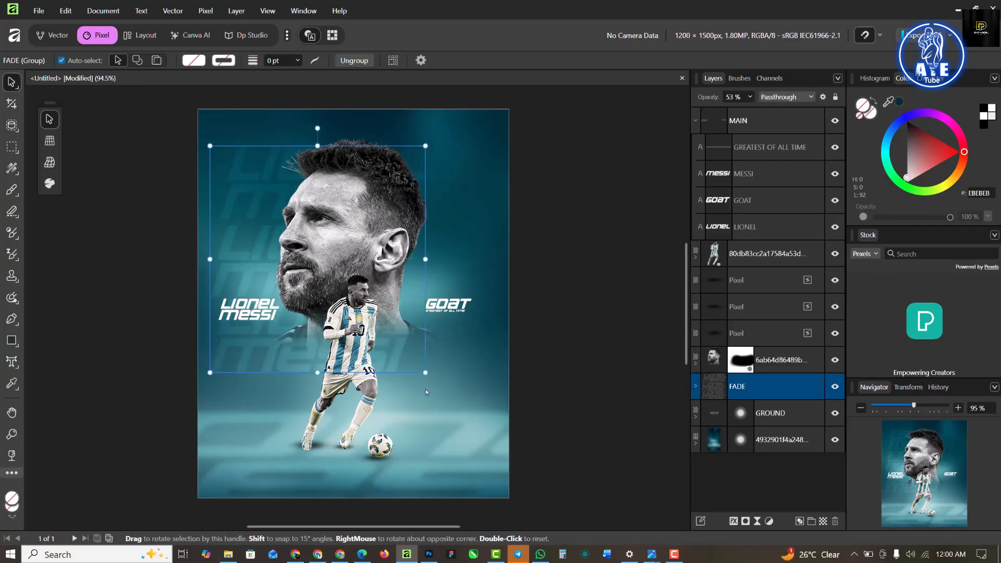
click(630, 335)
scroll(388, 212, down, 1)
scroll(388, 213, up, 1)
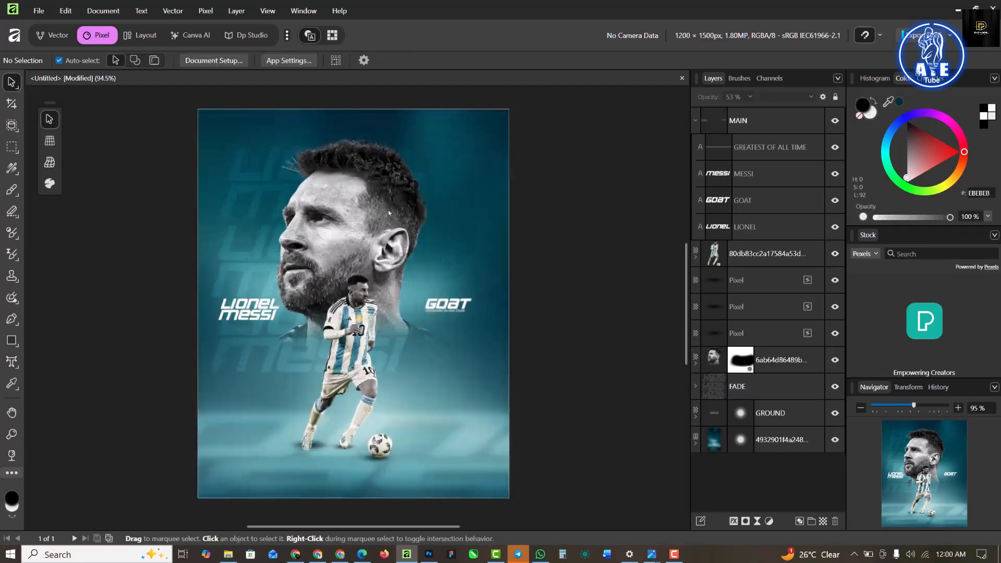
Collapse the MAIN lettering group and apply the saved dark teal colour 012D3E to it as the stroke colour
click(483, 409)
click(695, 121)
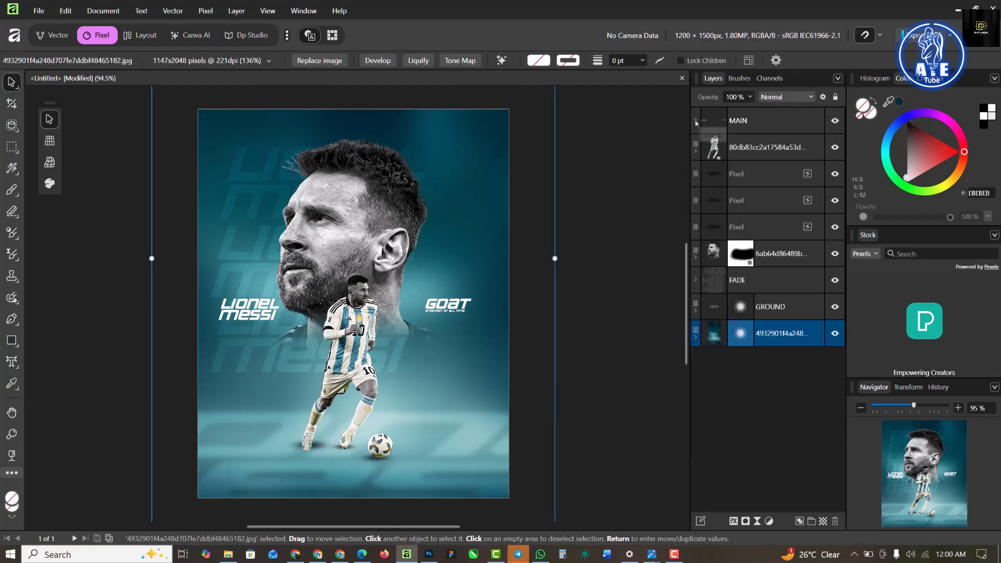
click(792, 122)
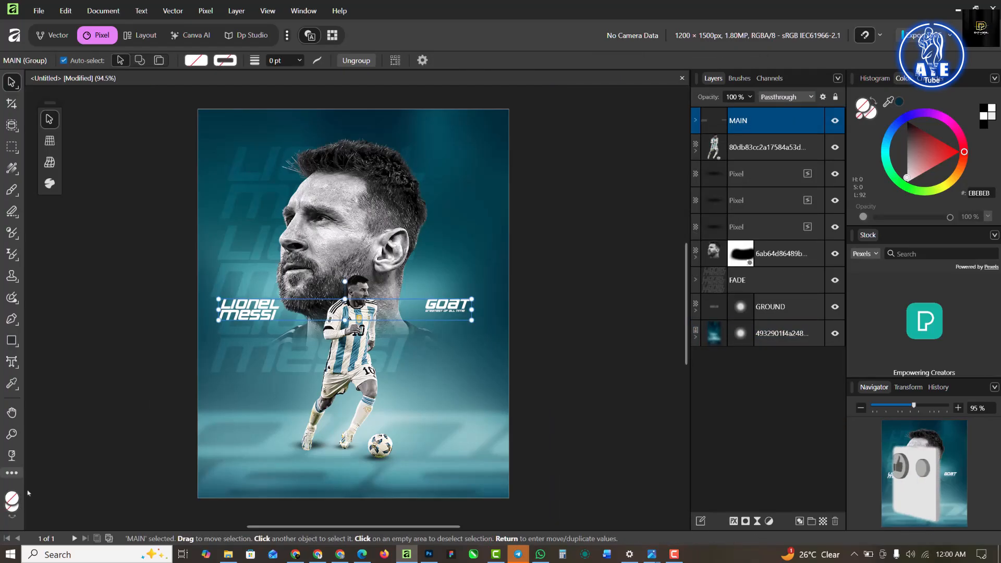
click(870, 112)
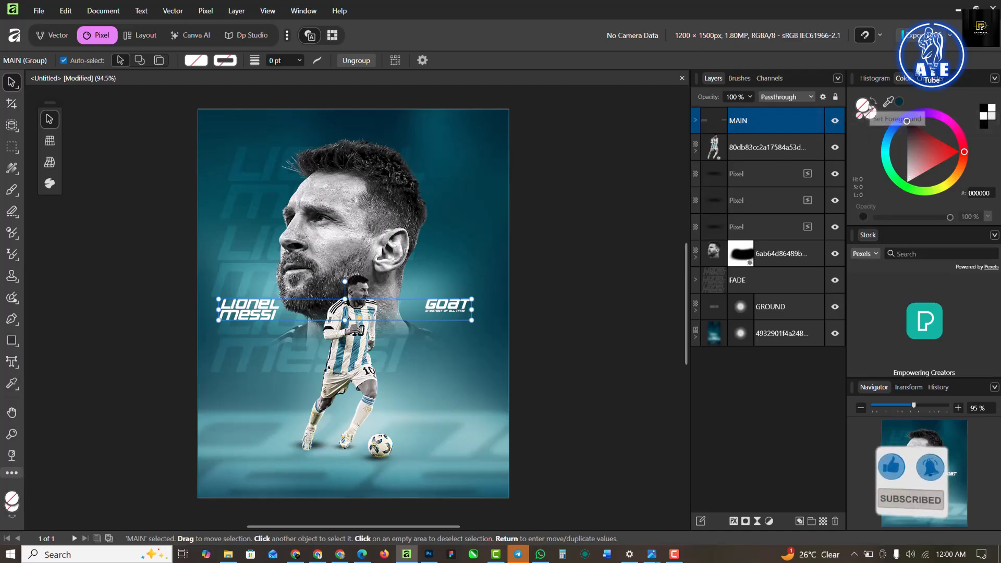
click(899, 102)
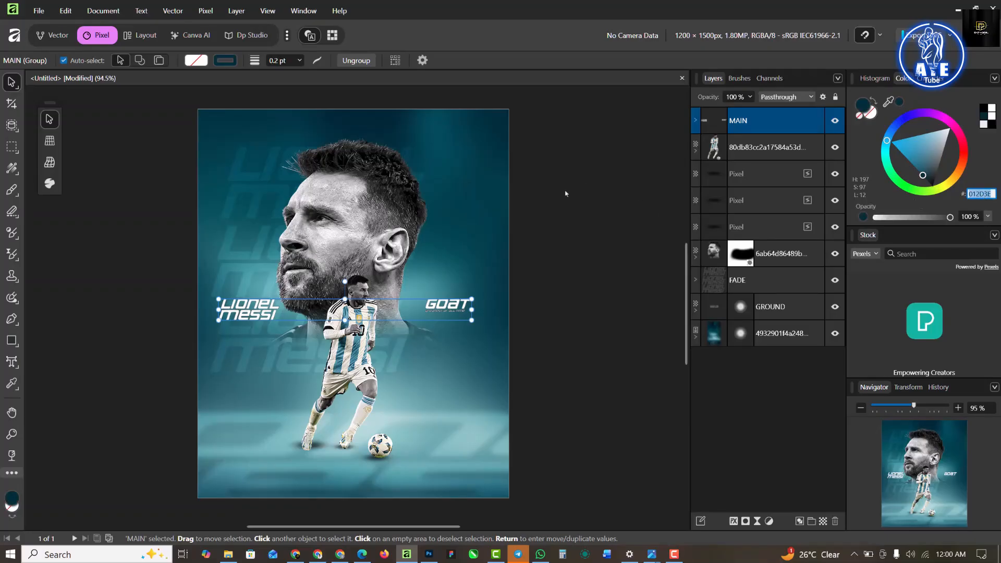
Add a pixel layer above the MAIN group and paint dark teal 012D3E across the poster's lower edge with a 1119 px soft brush
click(553, 211)
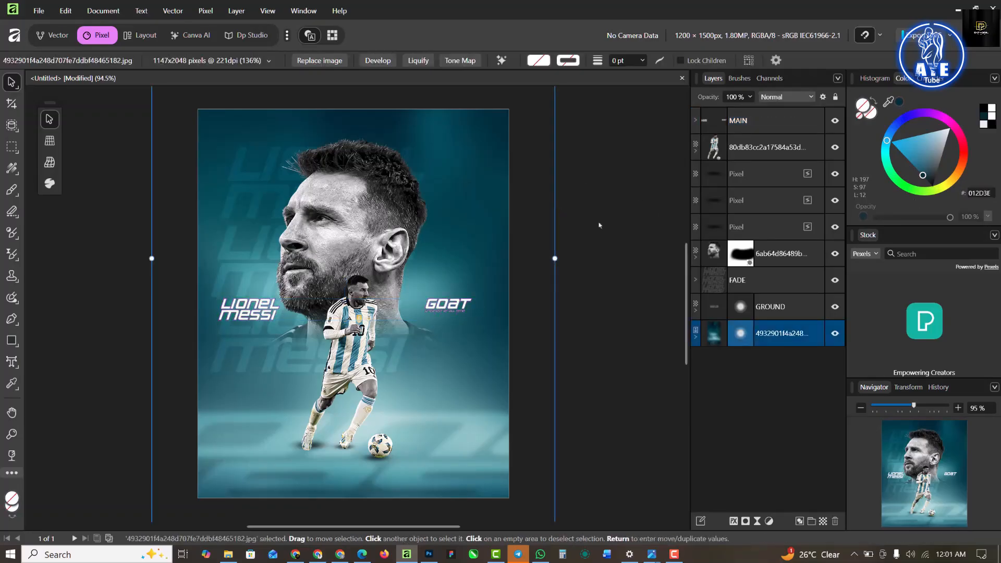
click(797, 124)
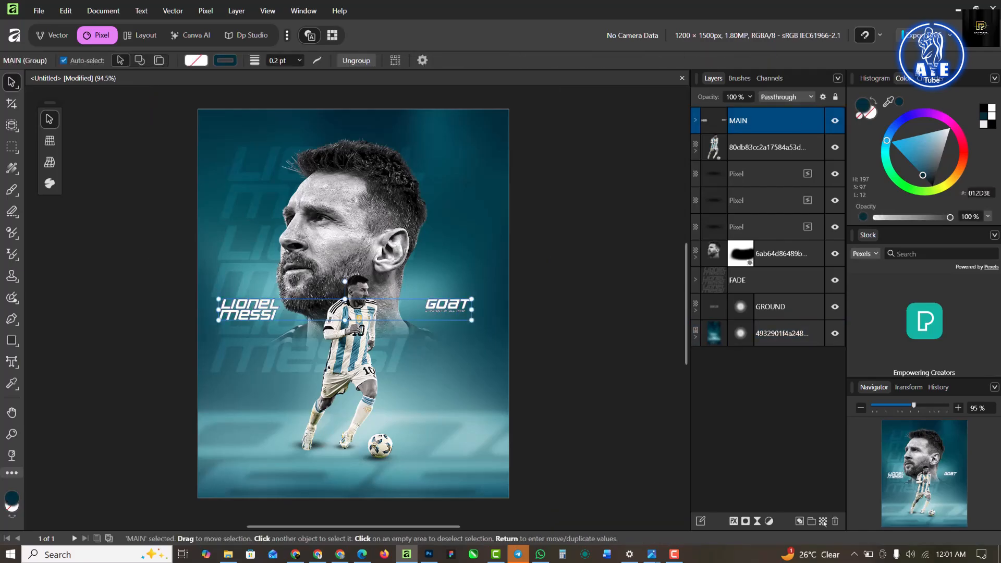
key(ctrl+shift+n)
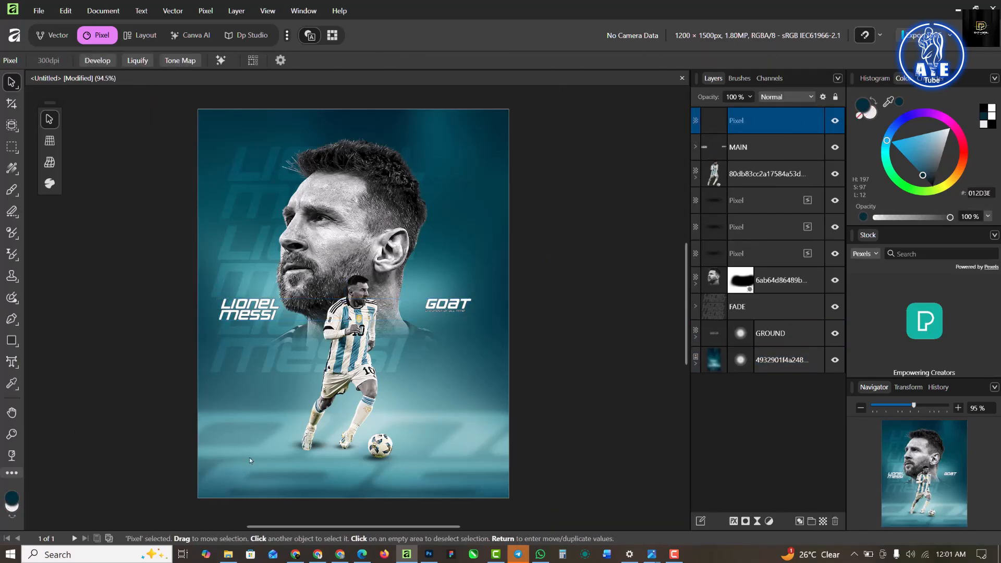
key(b)
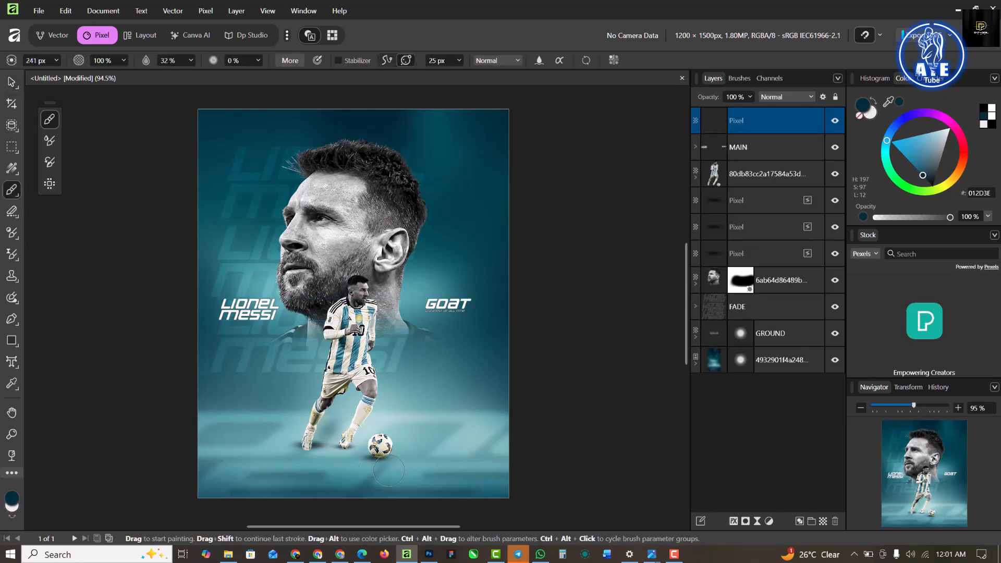
key(])
key(])
key(])
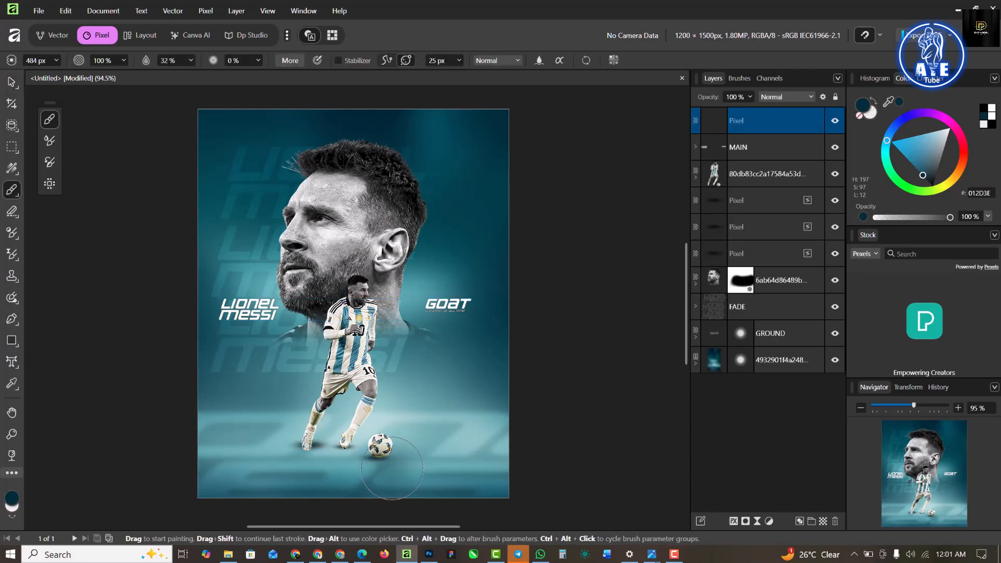
key(])
key(])
key(])
key(])
scroll(512, 323, down, 1)
scroll(512, 322, down, 1)
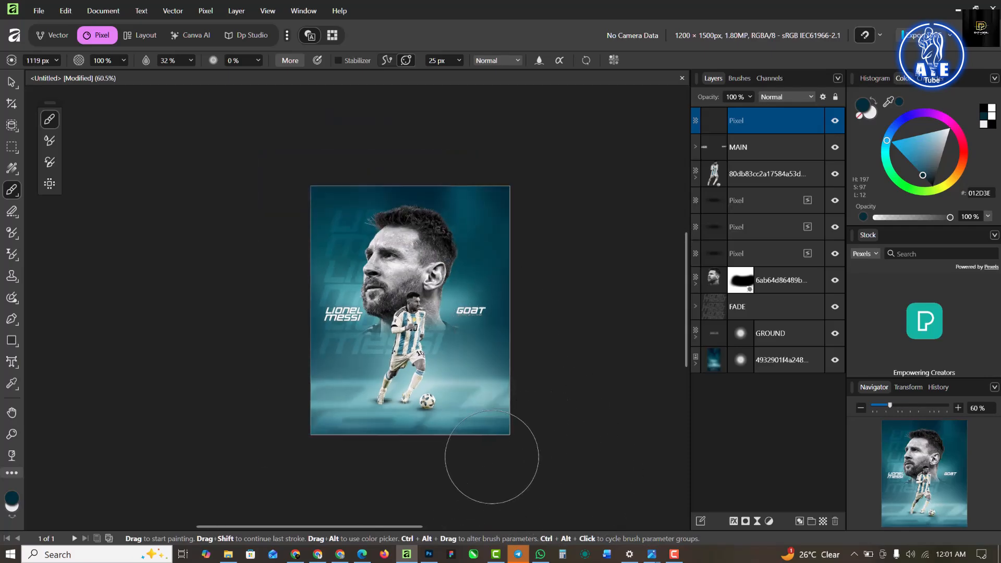
mouse_move(402, 470)
mouse_down()
mouse_move(541, 427)
mouse_move(543, 451)
mouse_move(458, 469)
mouse_move(506, 429)
mouse_move(490, 424)
mouse_move(418, 474)
mouse_move(440, 464)
mouse_move(366, 476)
mouse_up()
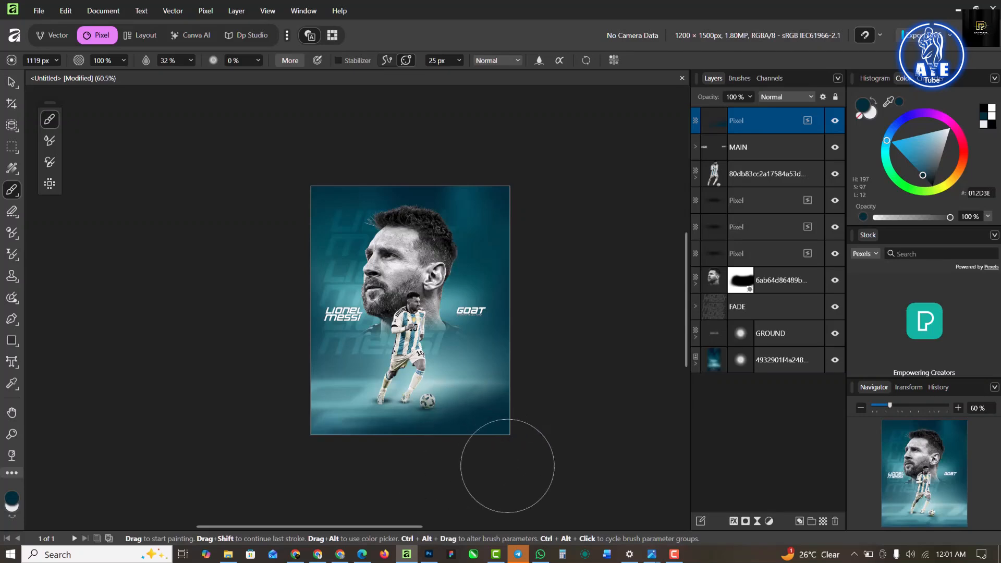
scroll(441, 461, up, 3)
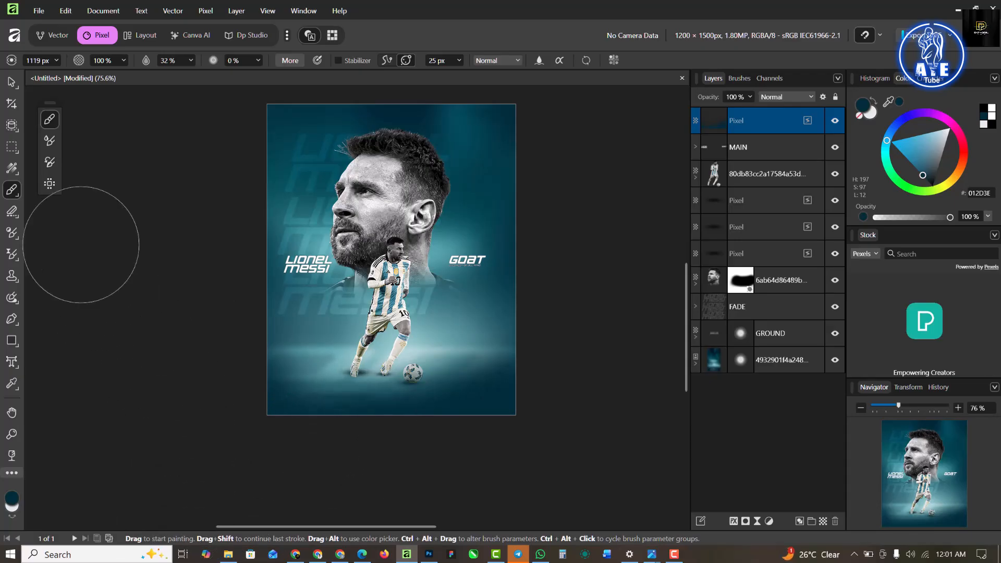
Set the teal shading layer to Multiply and stretch it slightly past both side edges of the poster
click(789, 99)
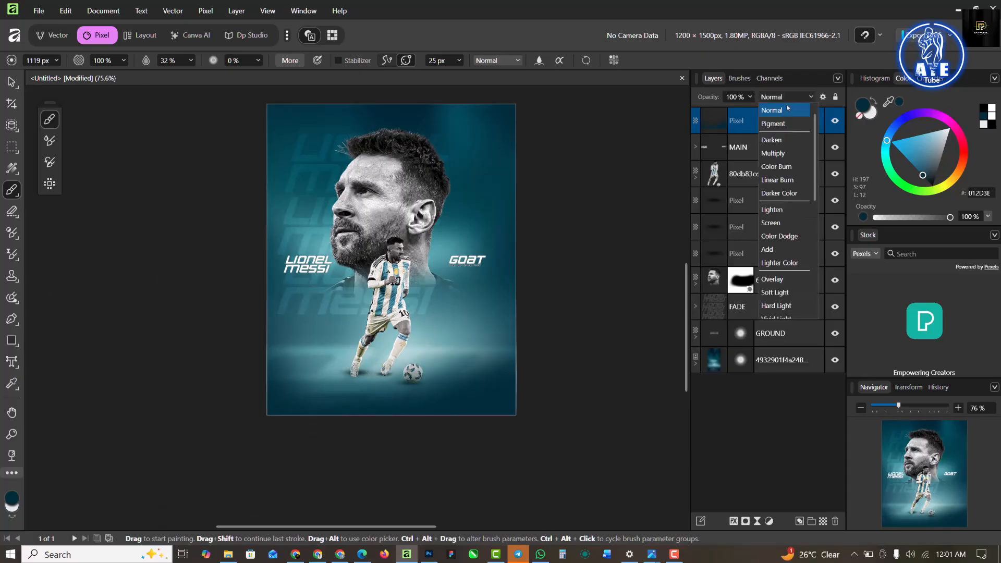
click(780, 155)
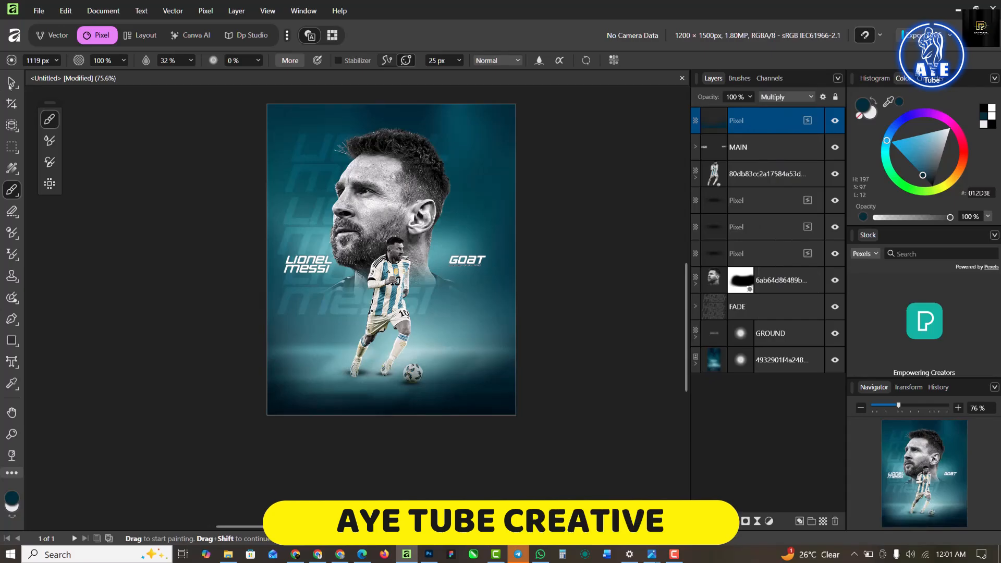
key(v)
scroll(307, 312, down, 3)
click(308, 312)
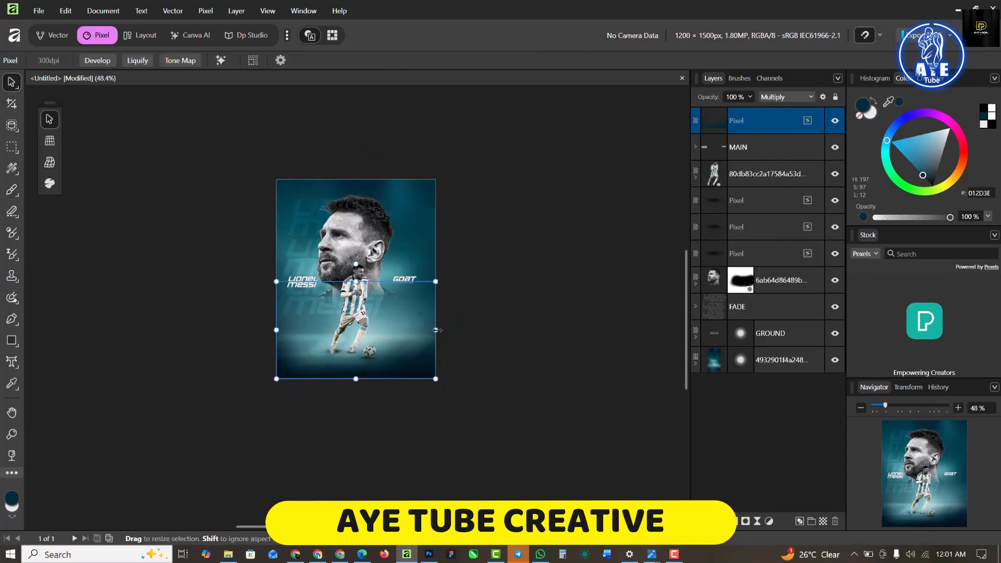
drag(437, 330, 445, 330)
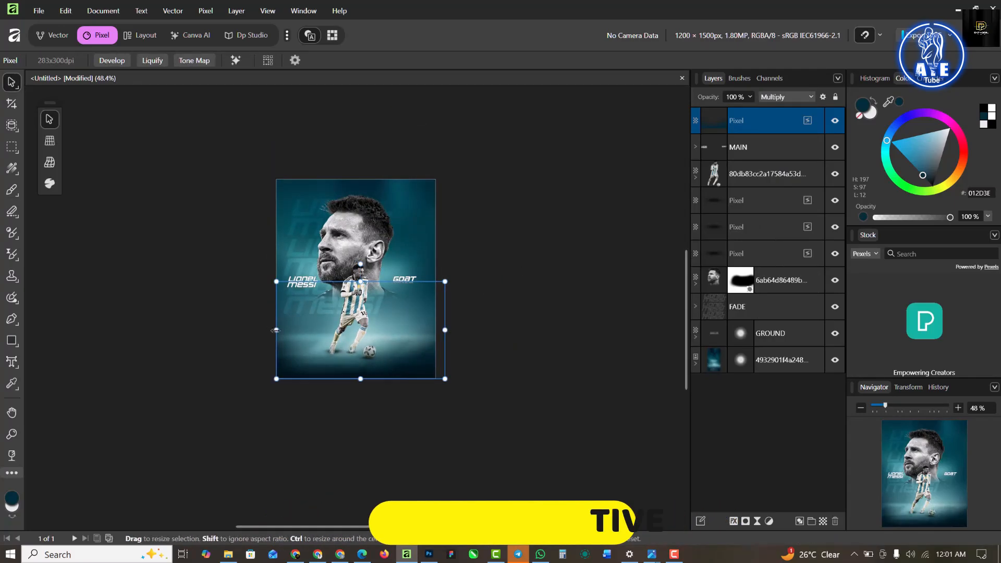
drag(272, 330, 267, 330)
click(556, 353)
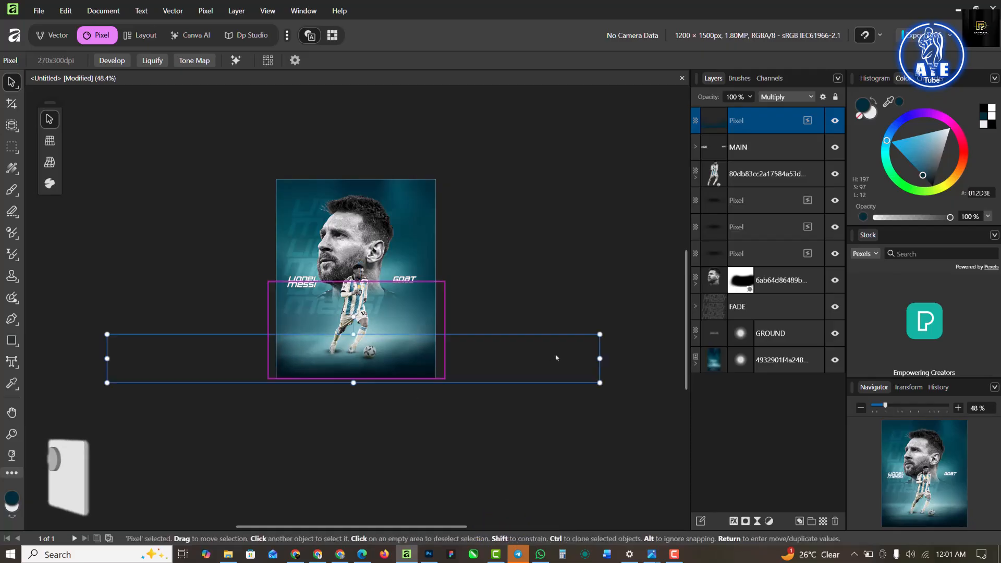
scroll(357, 267, up, 5)
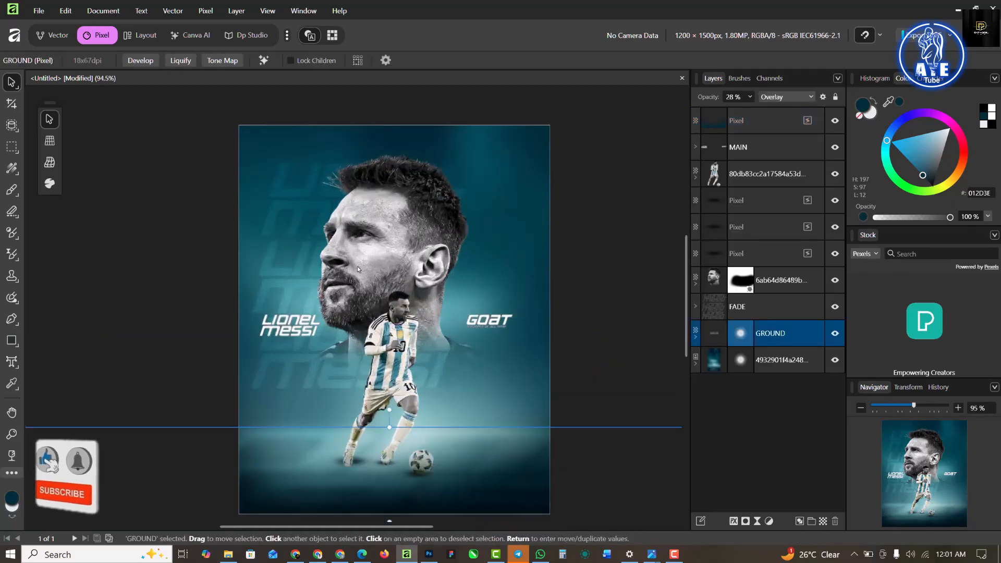
click(632, 185)
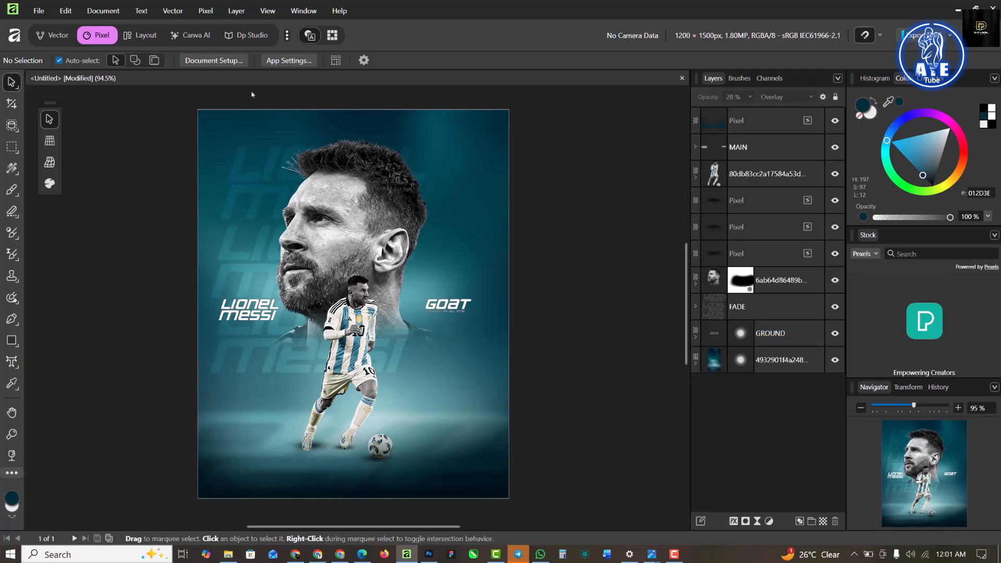
Place the orange glow image from the file explorer over the portrait and set its blend mode to Screen
click(228, 554)
click(326, 88)
drag(327, 87, 375, 272)
drag(372, 214, 361, 239)
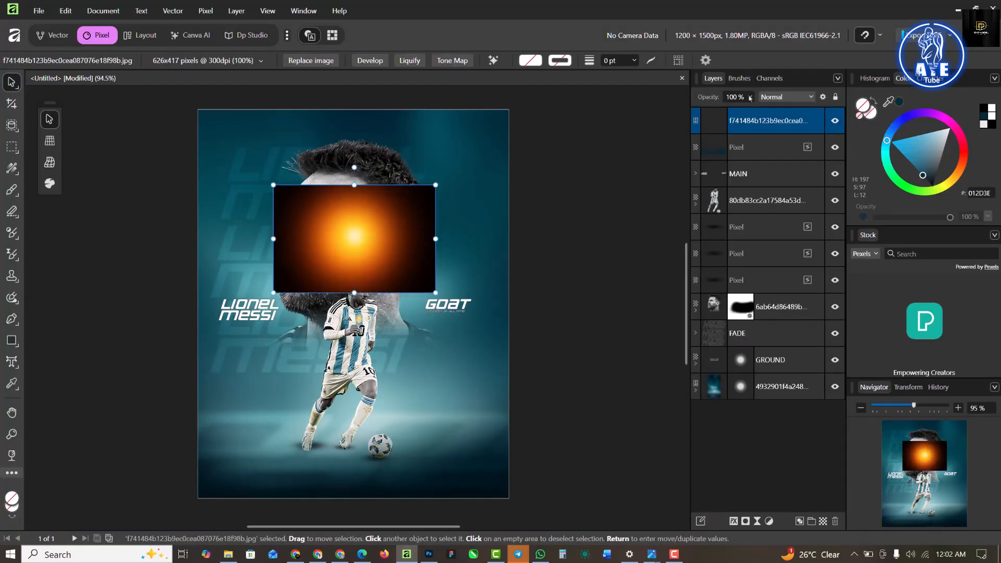
click(774, 98)
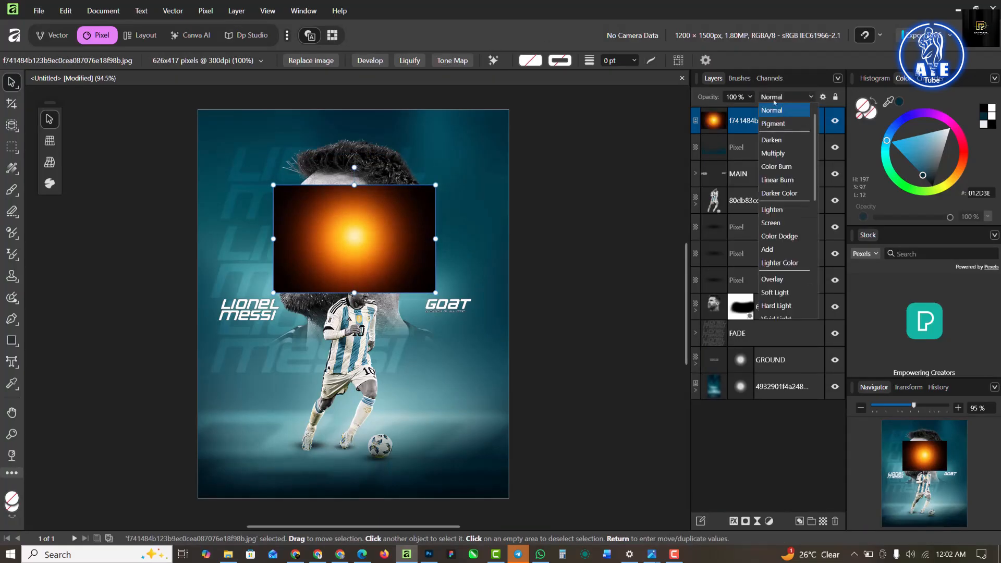
click(770, 223)
Rotate the orange glow upright over the portrait's ear and lower its opacity to 75%
drag(345, 252, 389, 234)
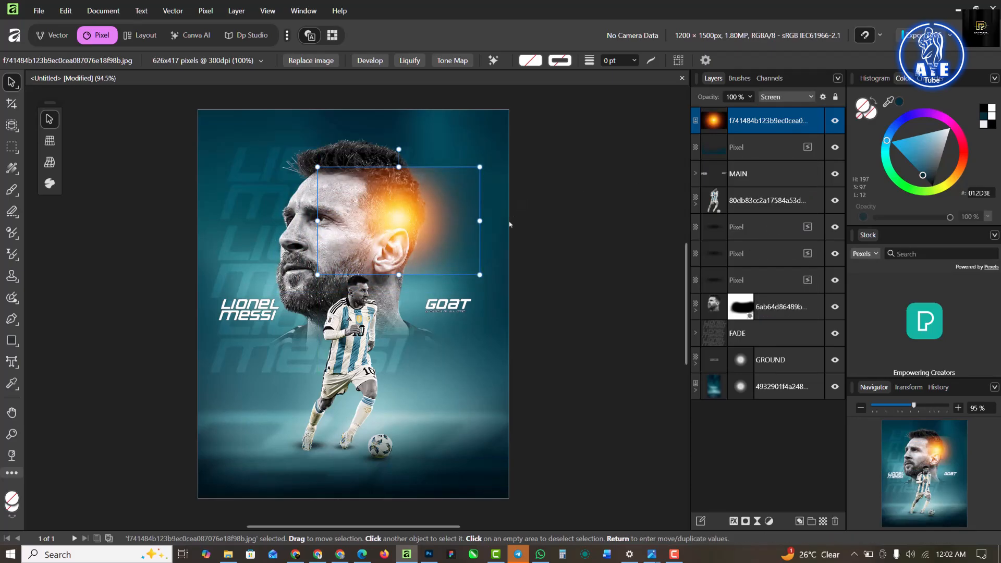
drag(483, 280, 454, 145)
drag(410, 224, 394, 253)
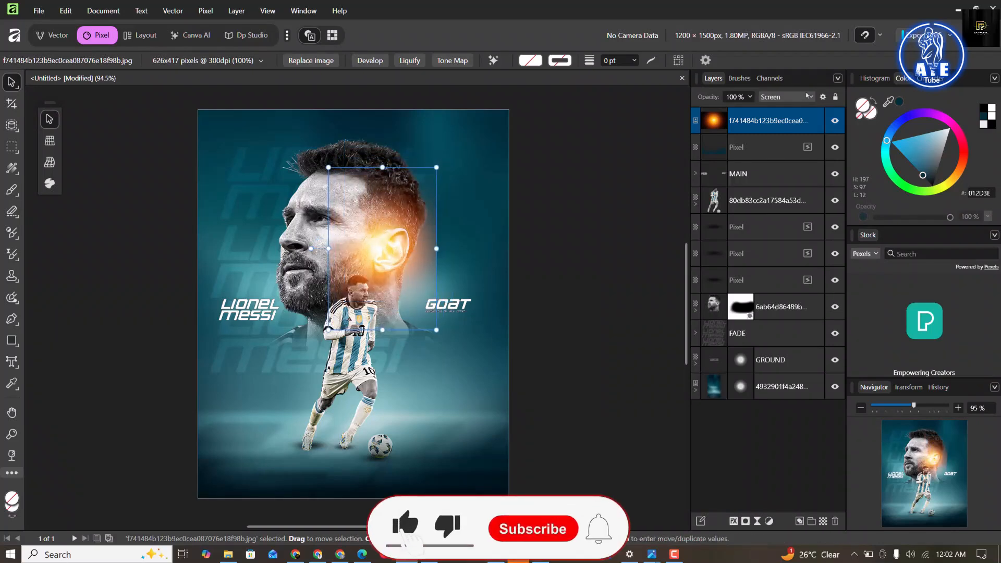
click(750, 96)
drag(751, 110, 730, 111)
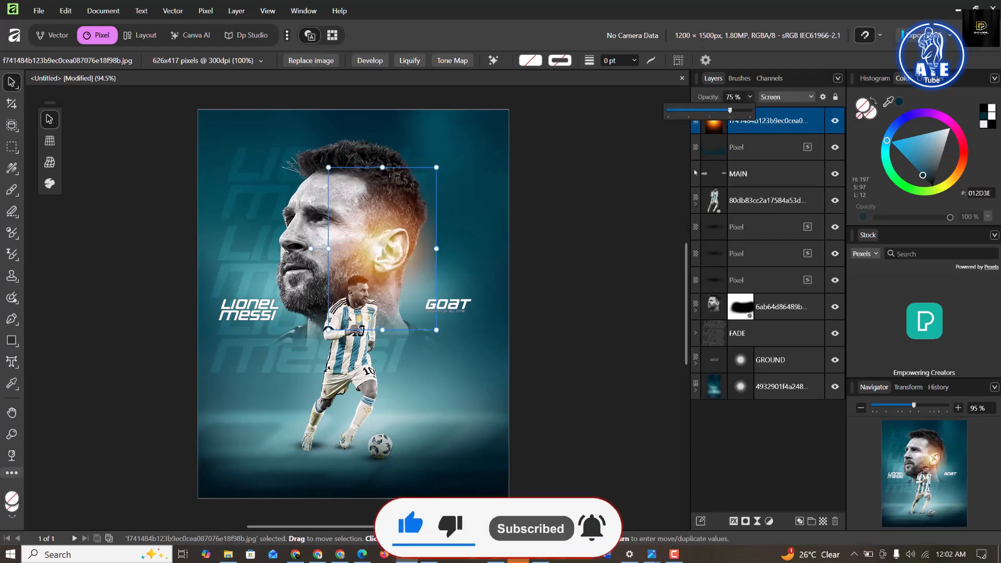
Duplicate the orange ear glow onto the cut-out player's body
click(386, 249)
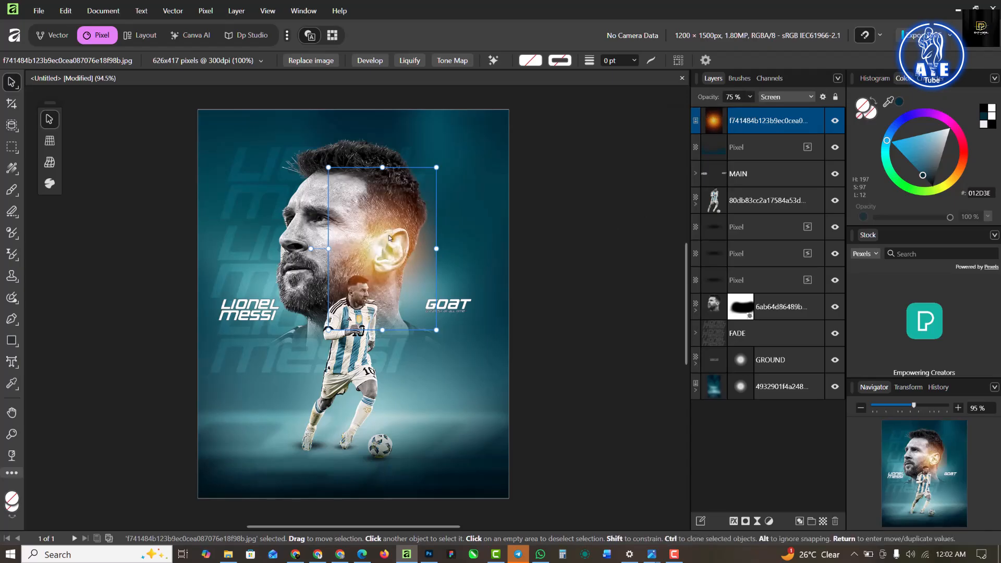
drag(388, 238, 343, 346)
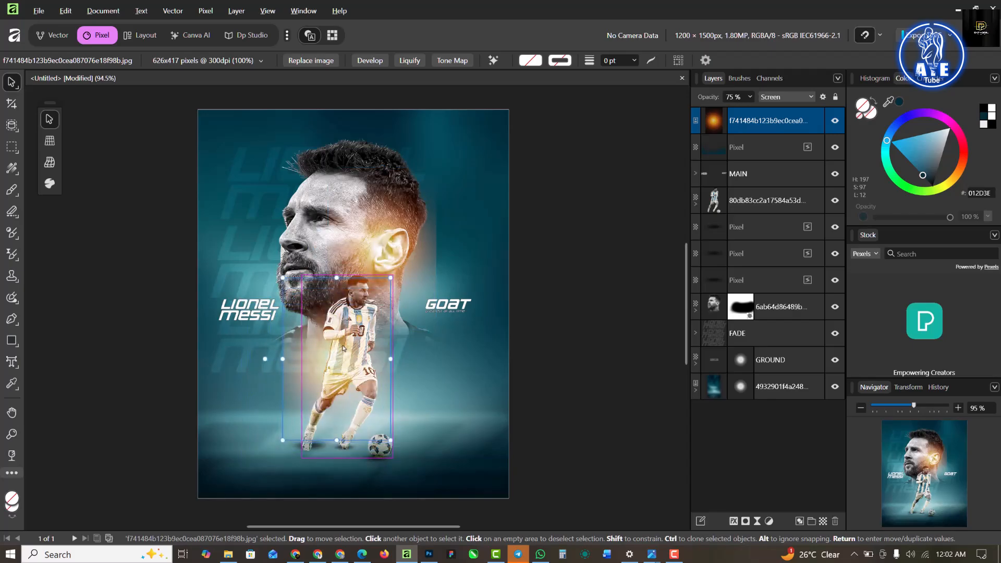
key(ctrl+j)
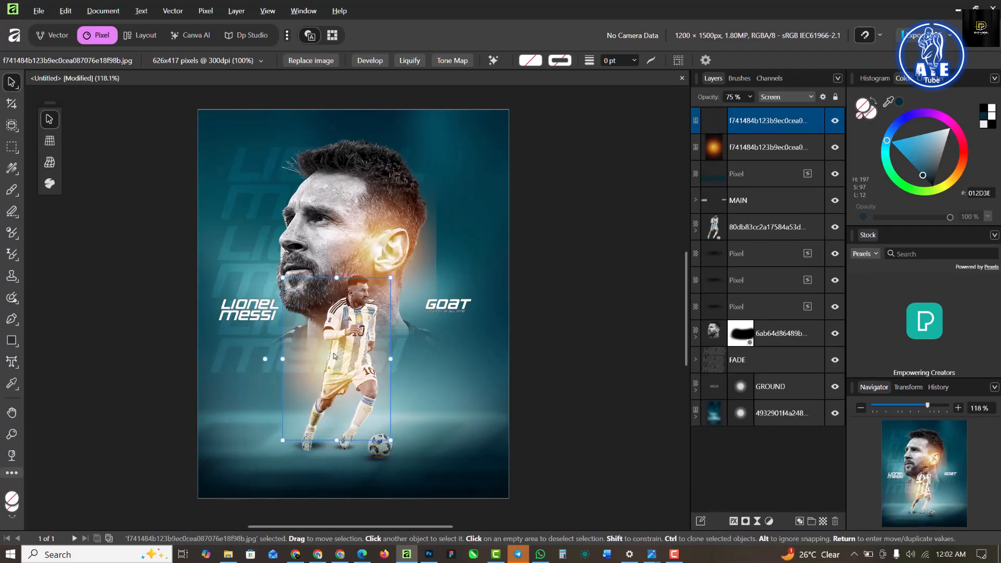
Narrow, tilt and shorten the duplicated glow into a small streak along the back edge of the player's shirt
scroll(332, 357, up, 3)
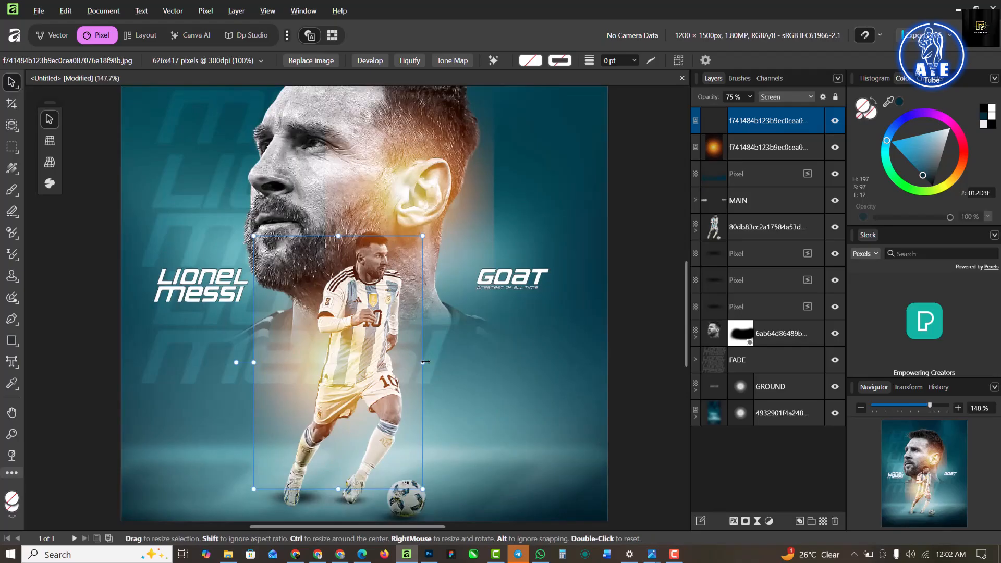
drag(423, 362, 335, 370)
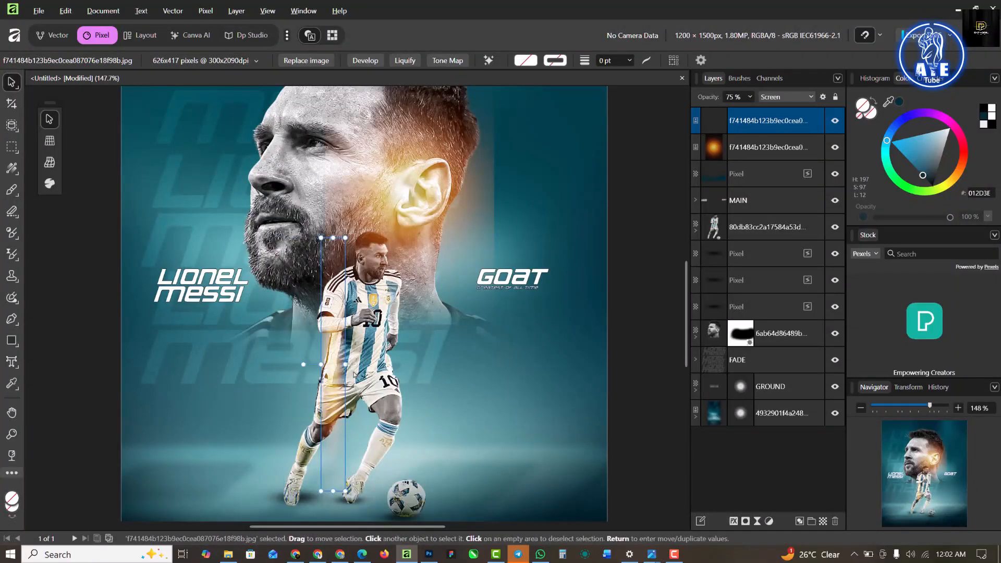
drag(350, 238, 376, 245)
drag(329, 390, 333, 357)
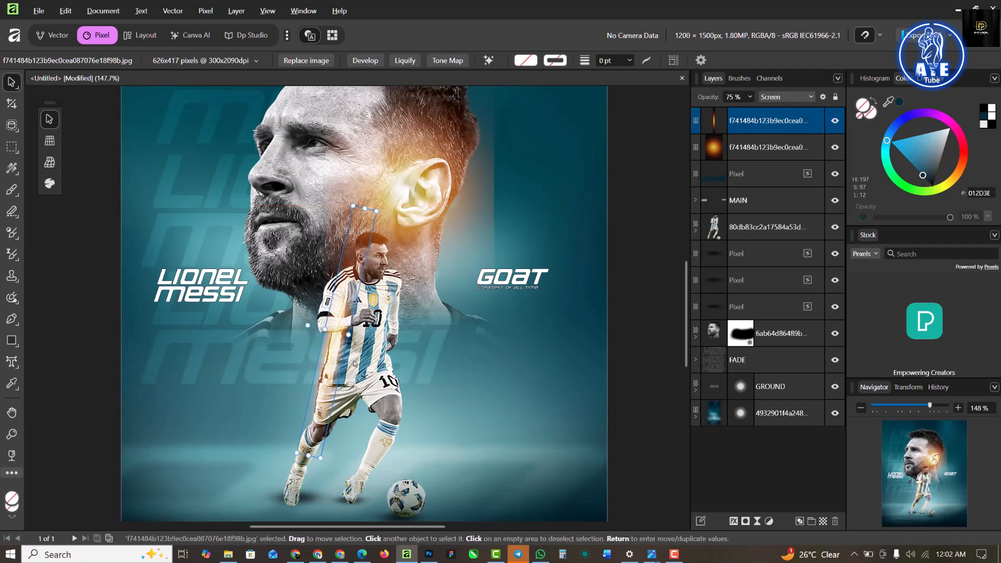
drag(364, 211, 328, 371)
drag(315, 421, 323, 365)
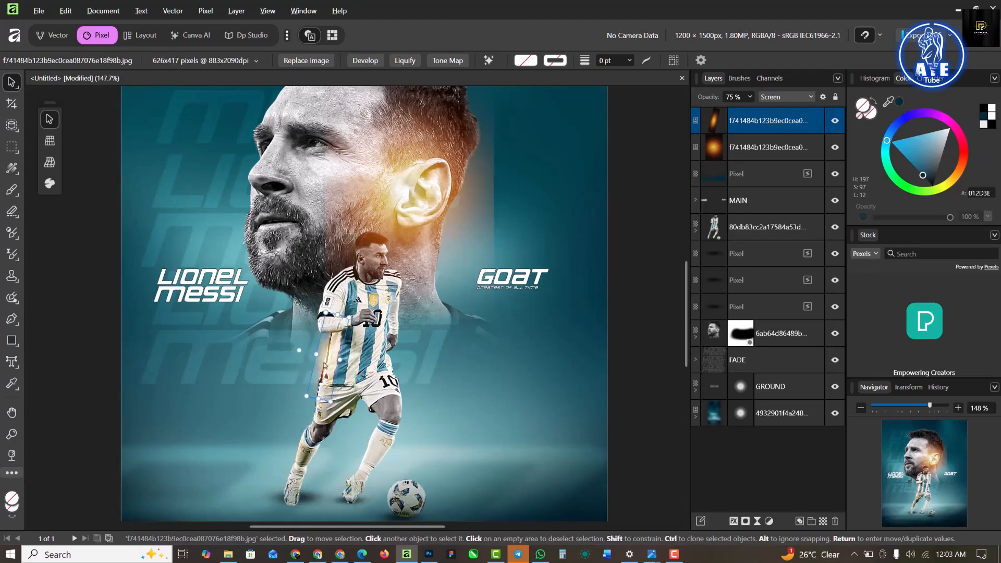
click(448, 354)
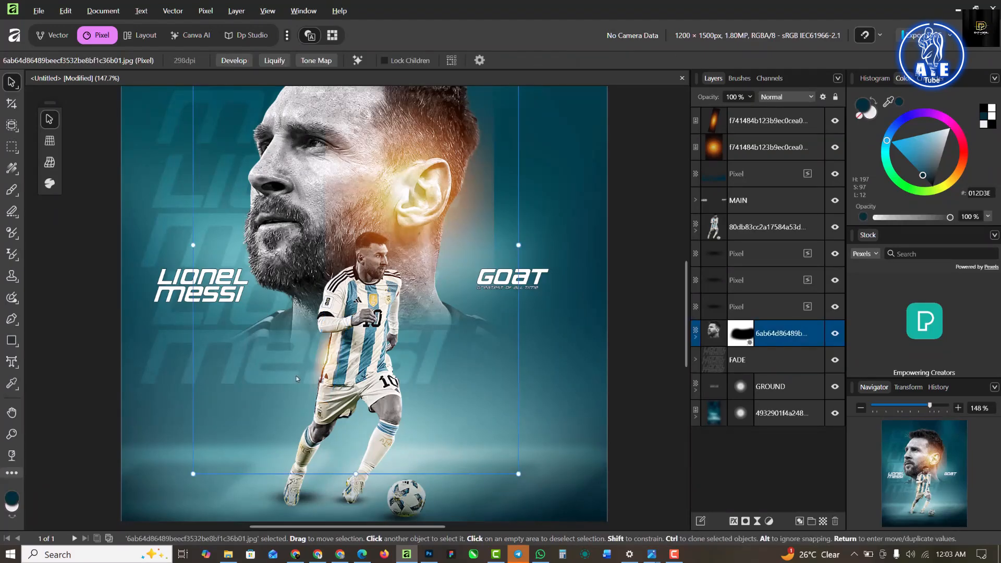
Duplicate the small glow streak onto the player's arm on the opposite side of the shirt
click(321, 359)
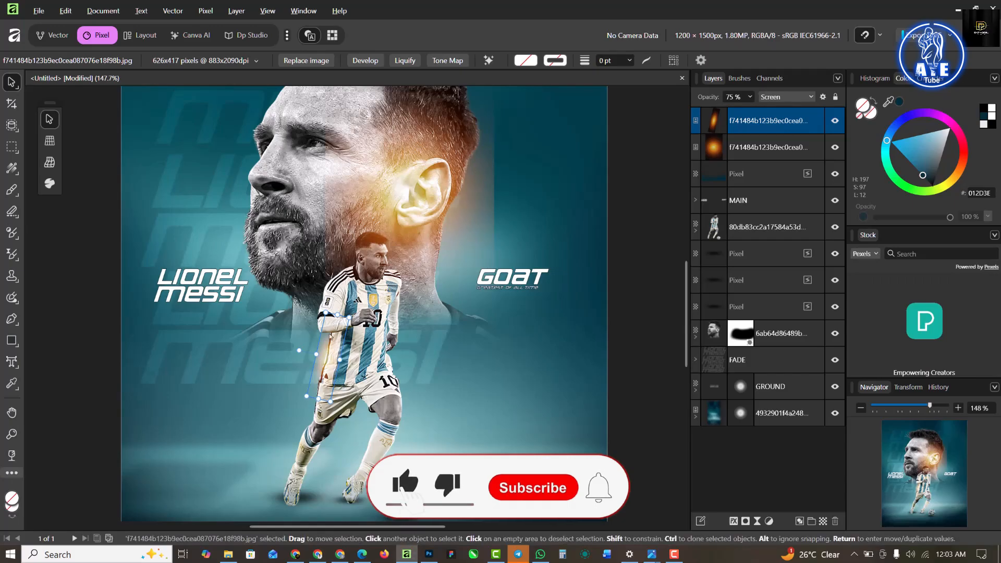
drag(330, 348, 390, 325)
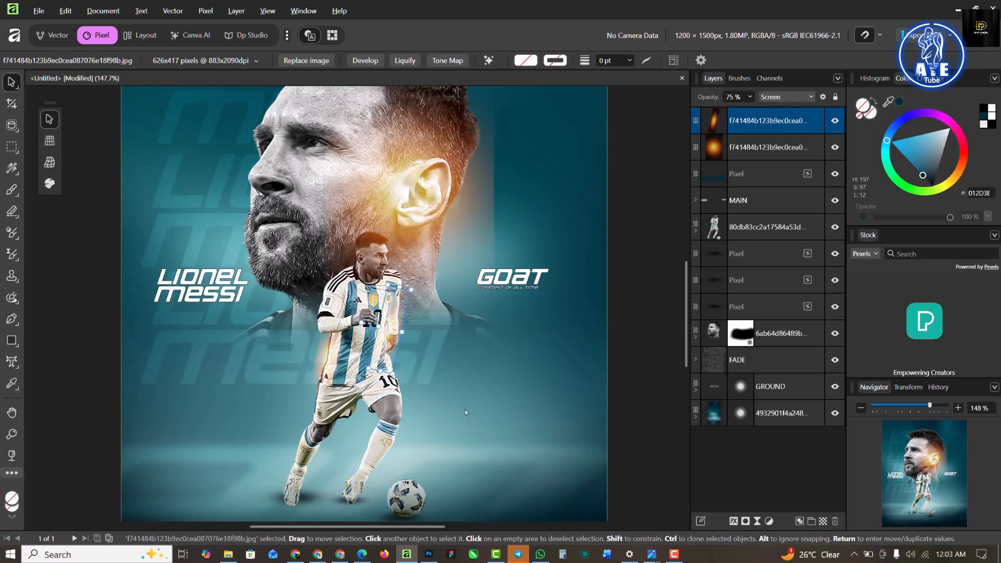
key(ctrl+j)
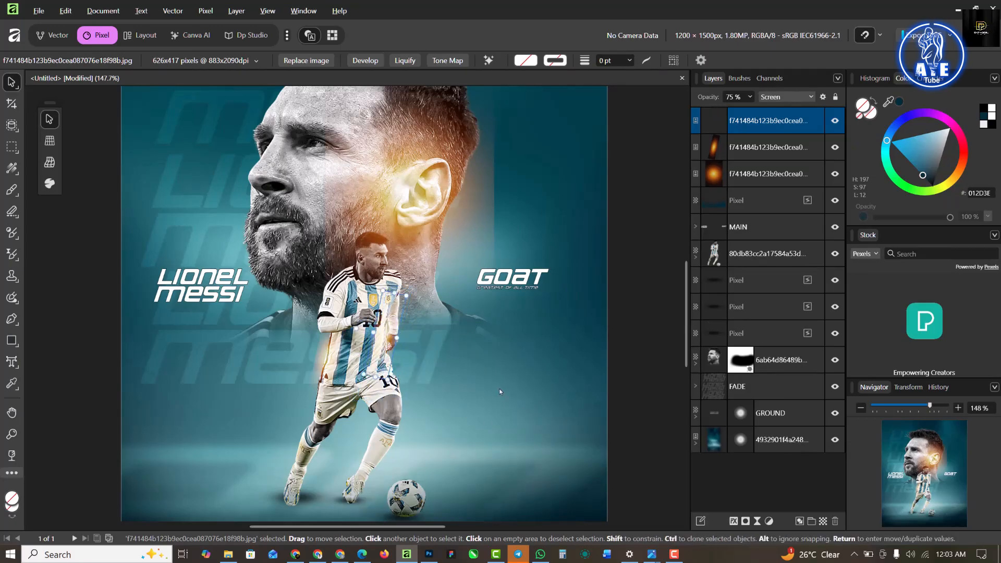
click(424, 369)
scroll(424, 370, down, 1)
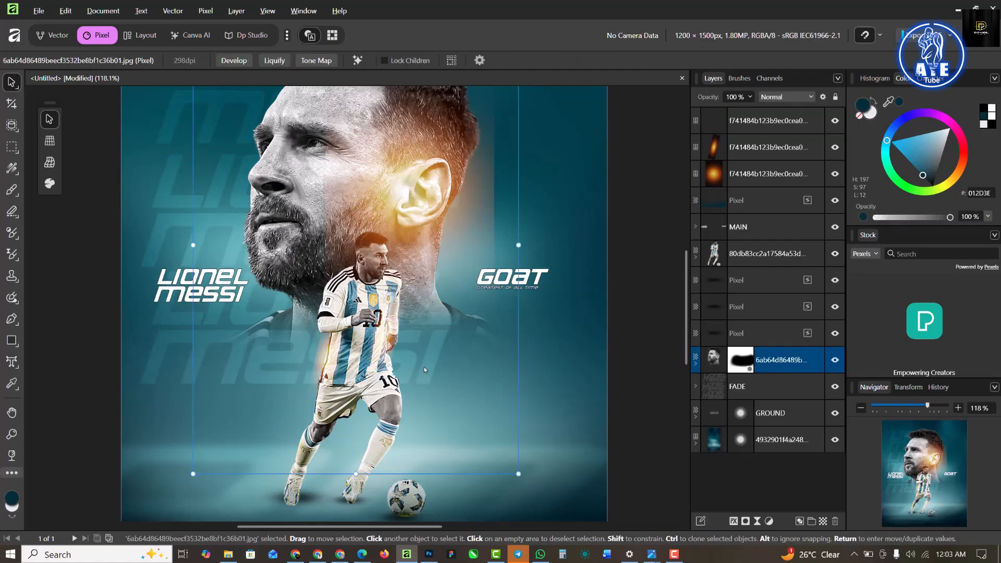
scroll(424, 369, down, 2)
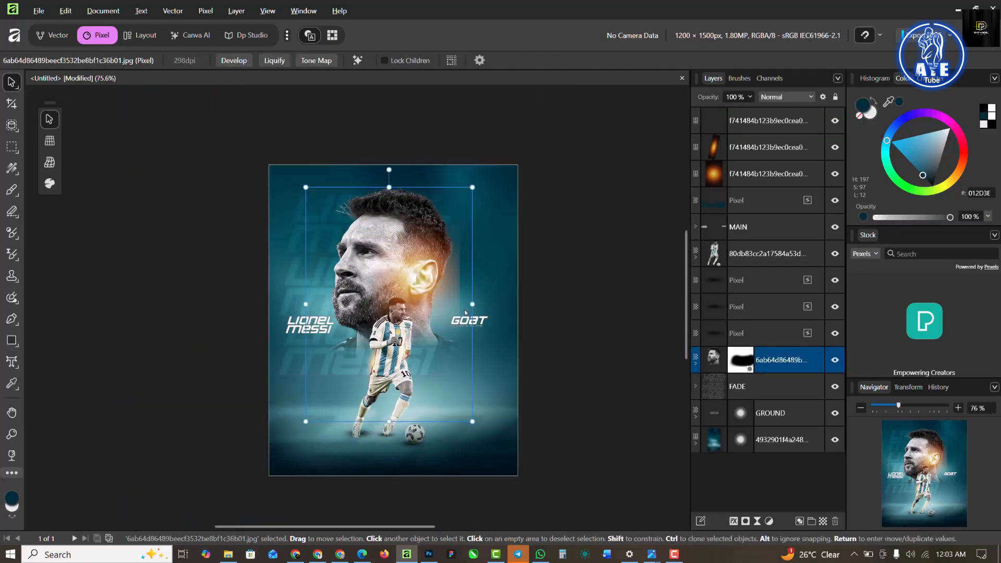
Add a live Gaussian Blur to the large orange glow over the portrait's ear to soften its edges
click(446, 282)
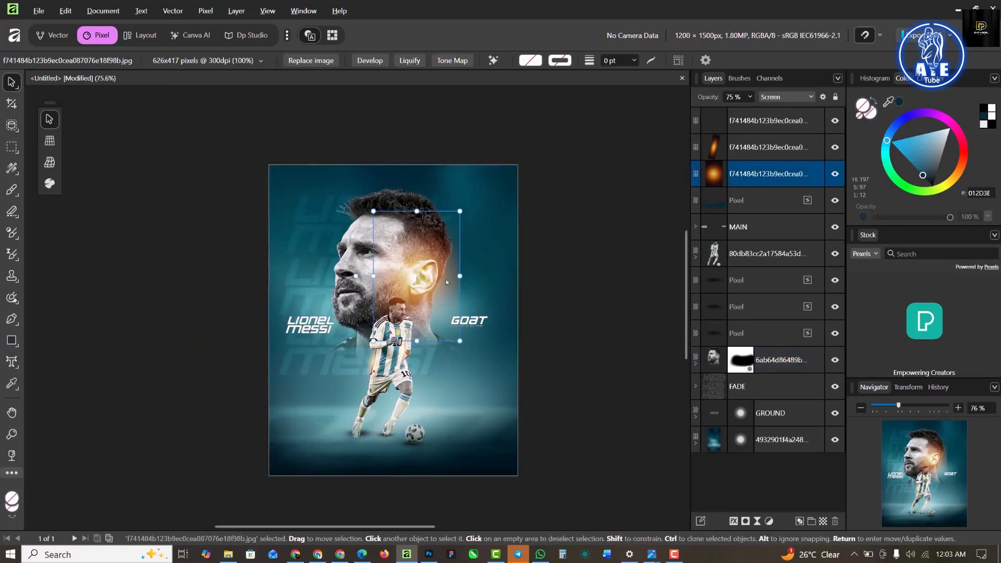
click(767, 521)
click(798, 120)
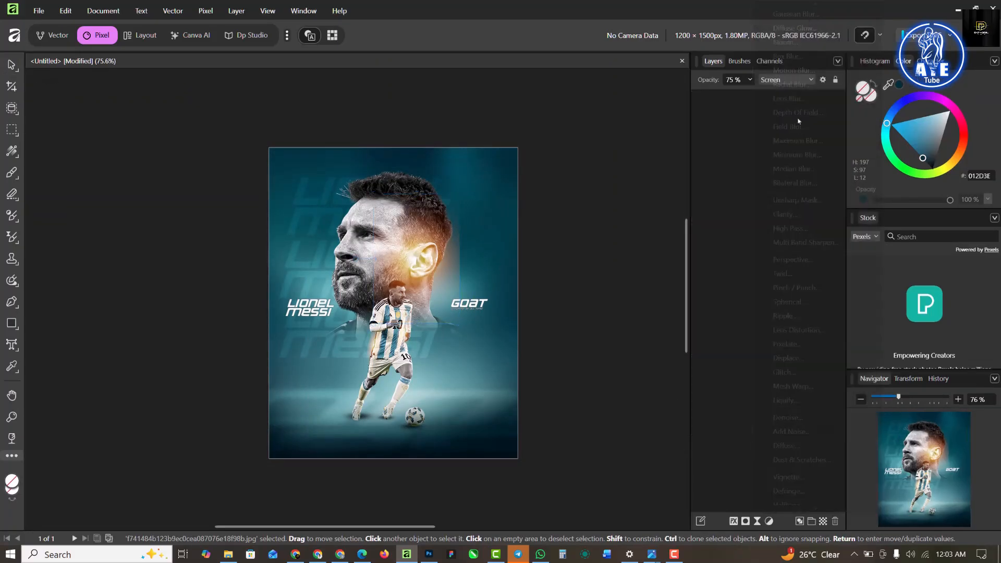
drag(686, 422, 731, 413)
click(760, 412)
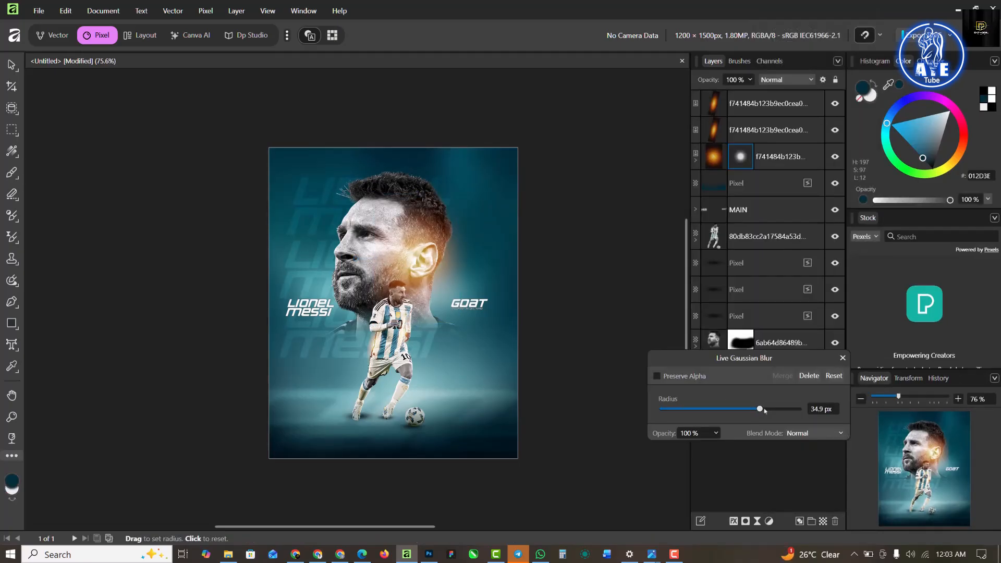
click(773, 410)
click(842, 358)
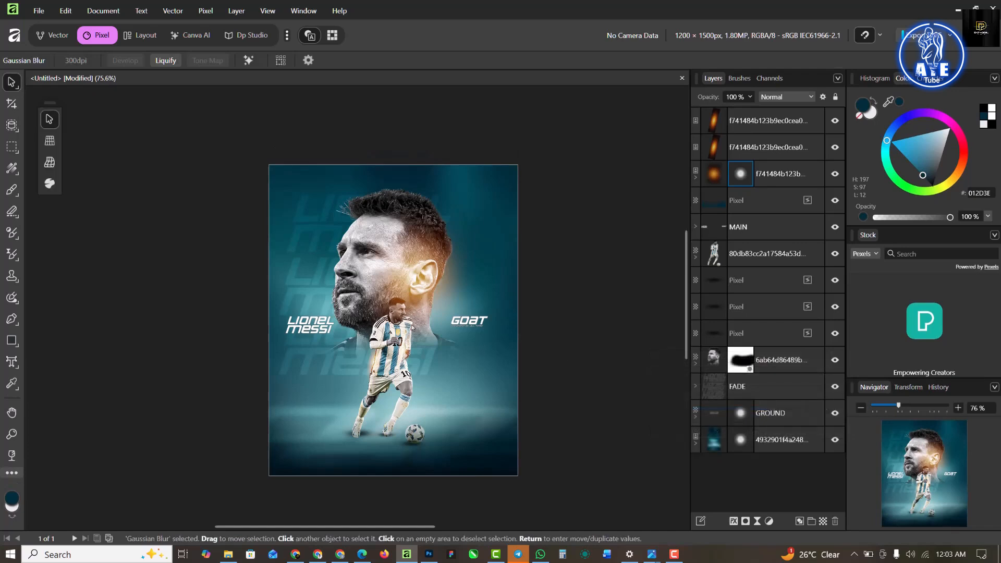
Duplicate the small orange glow streak twice onto the cut-out player's lower legs
scroll(413, 297, up, 1)
scroll(413, 315, up, 1)
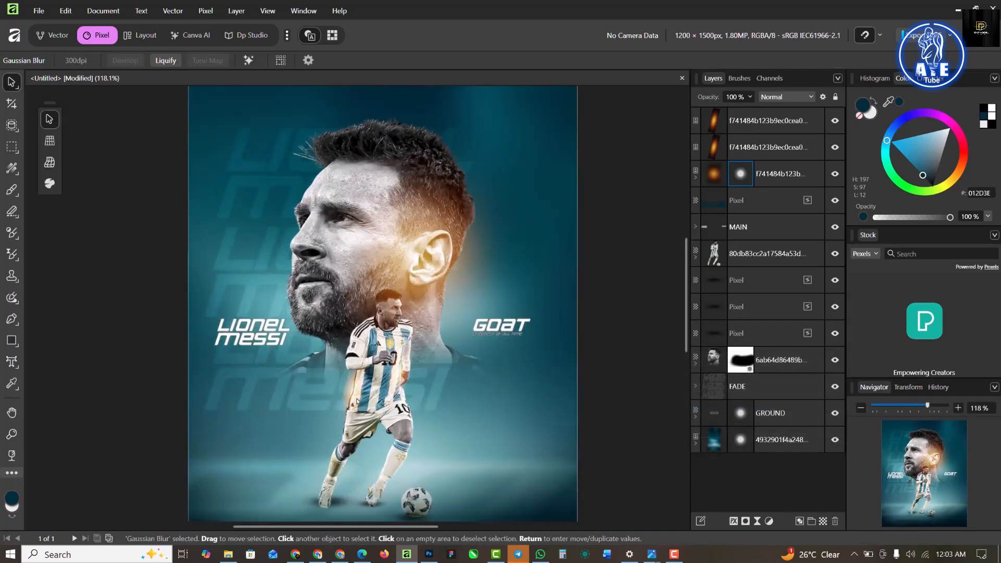
click(352, 392)
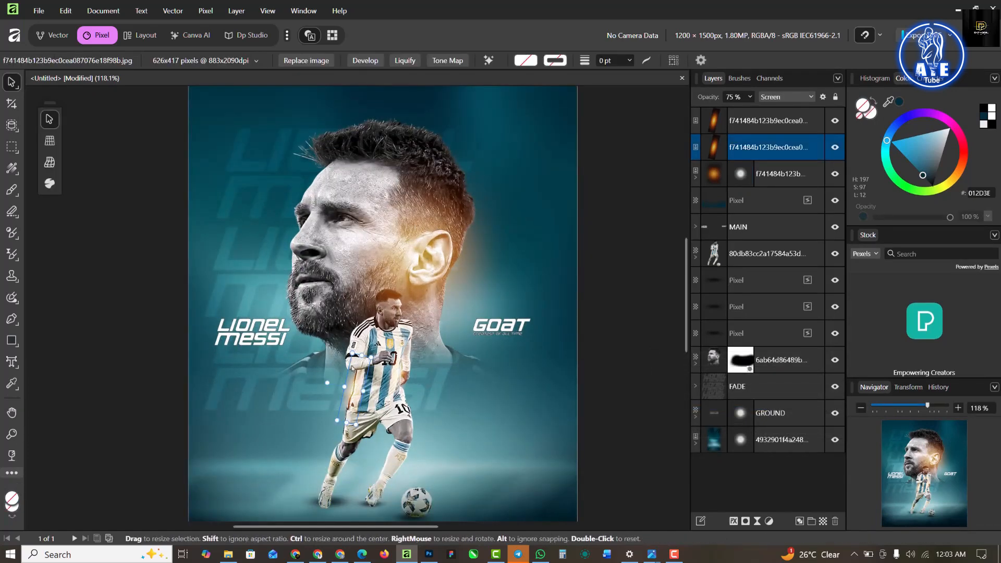
drag(352, 392, 332, 472)
key(ctrl+j)
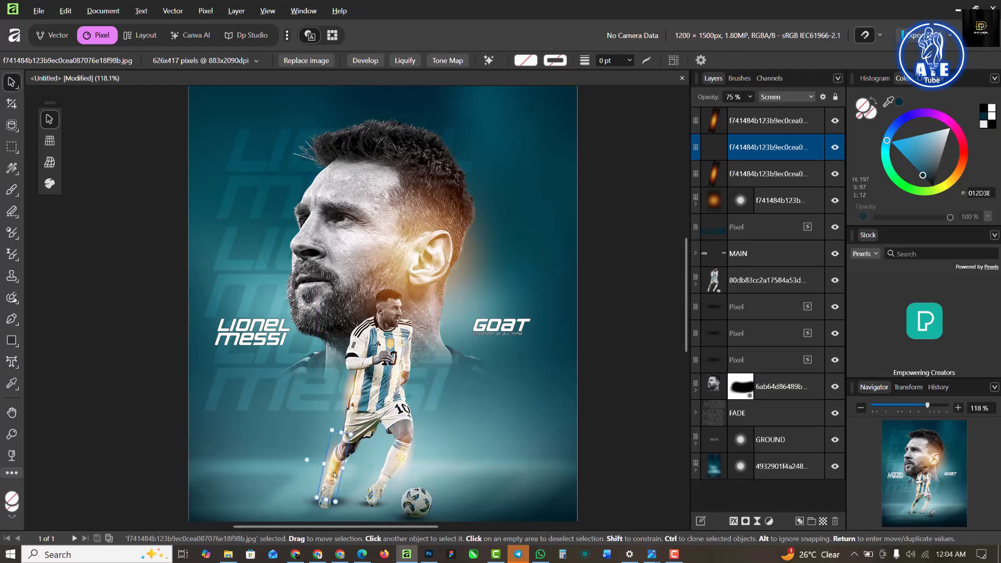
key(ctrl+j)
click(448, 303)
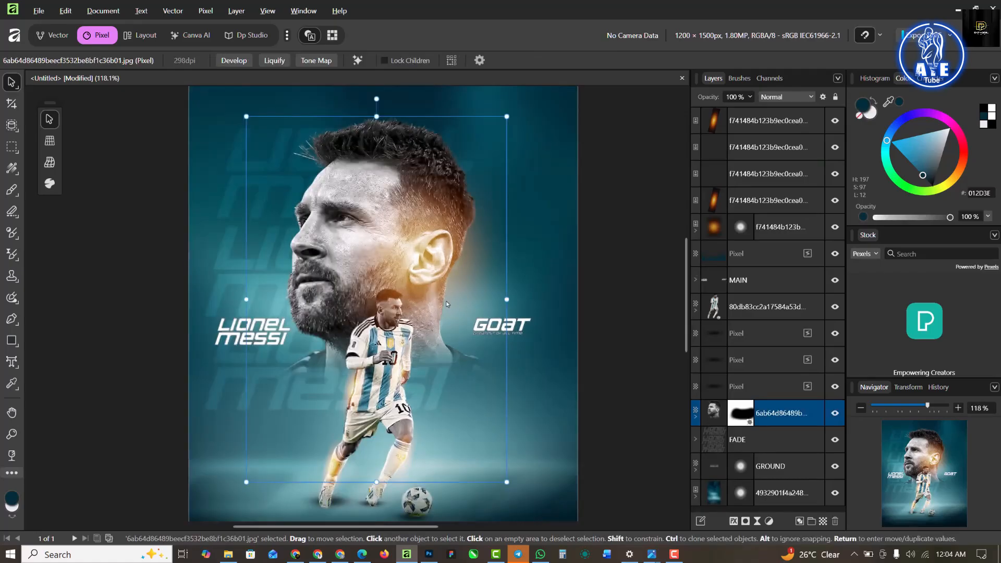
Add a live Add Noise filter to the background image with a low-intensity monochromatic Gaussian grain
scroll(378, 331, down, 1)
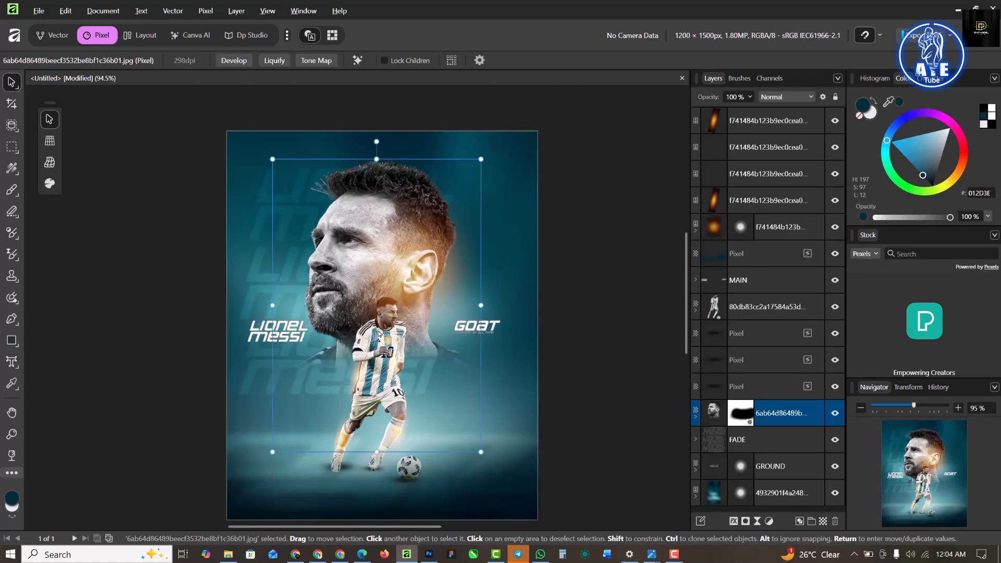
click(574, 233)
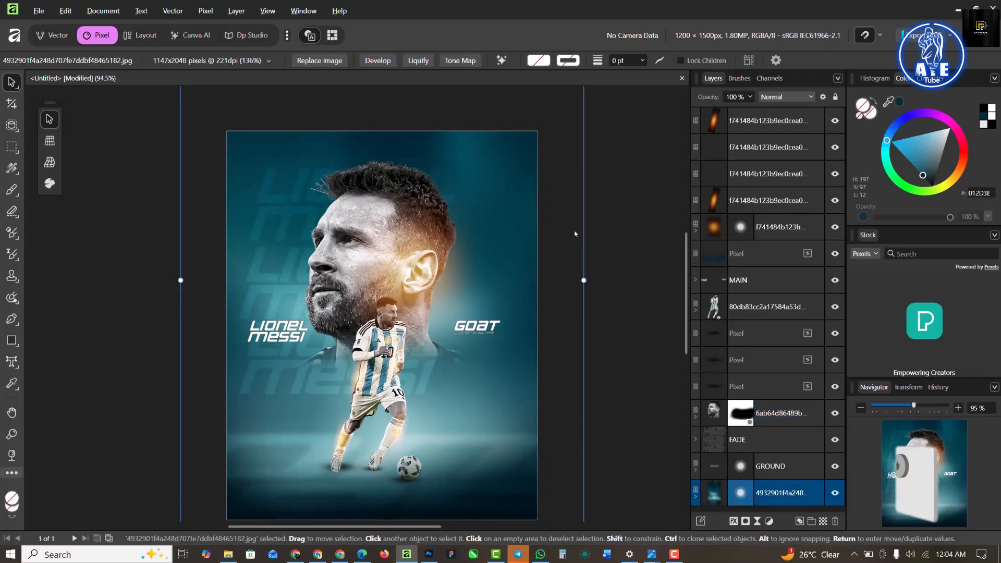
scroll(575, 234, down, 1)
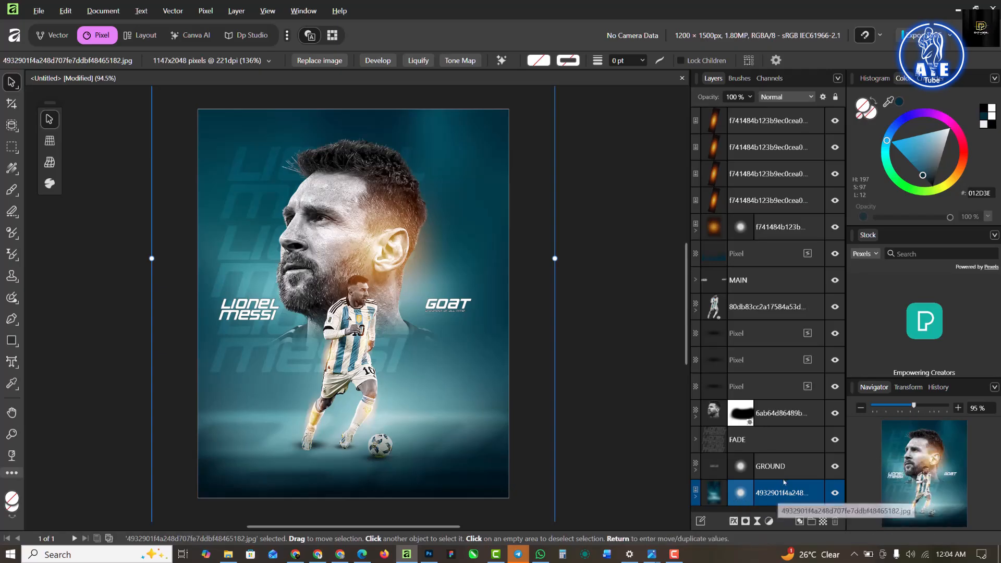
click(758, 523)
scroll(807, 387, down, 3)
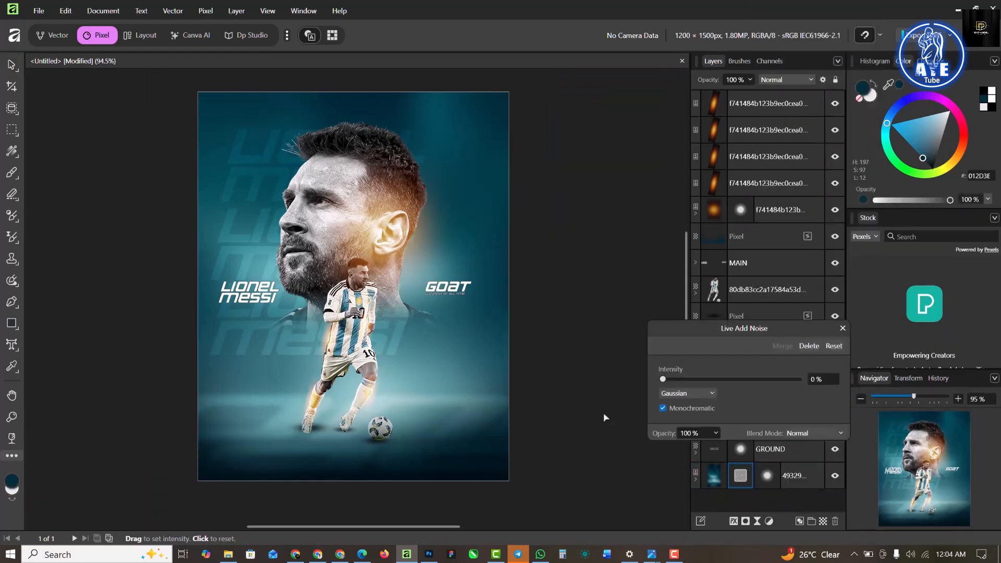
drag(666, 382, 691, 381)
click(686, 382)
click(843, 328)
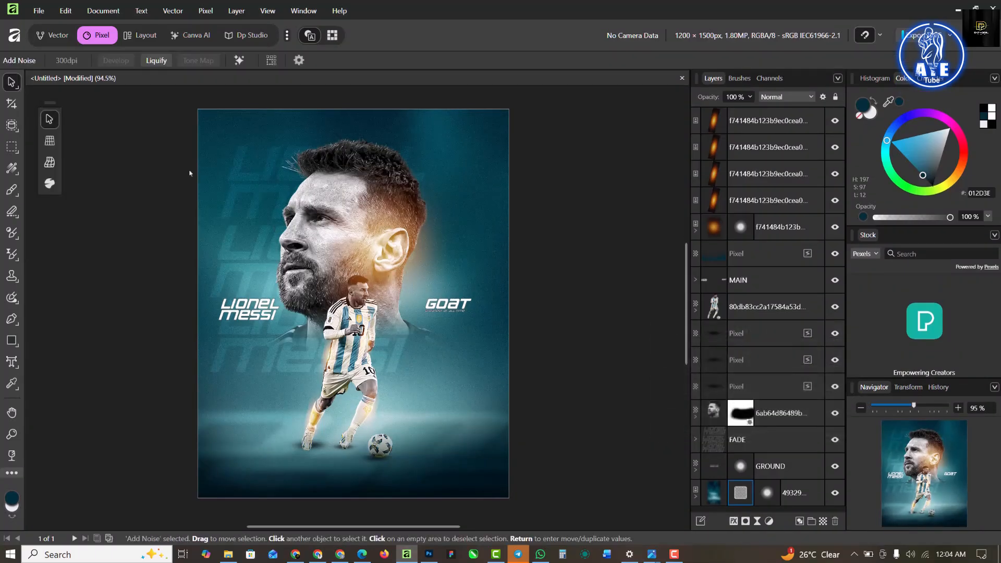
Open the poster's JPEG (Best quality) export settings and examine the size, area, quality and advanced options
click(952, 38)
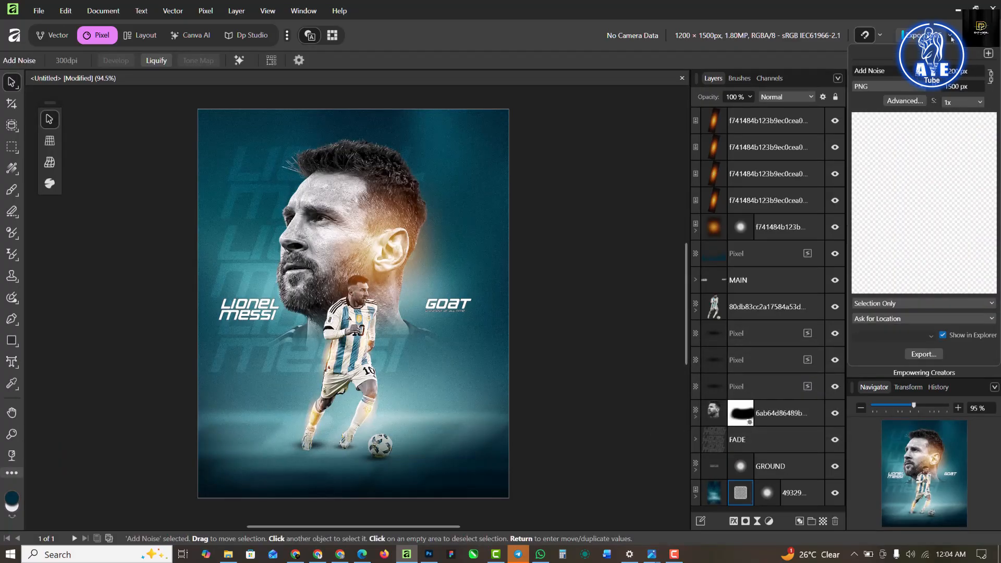
click(951, 38)
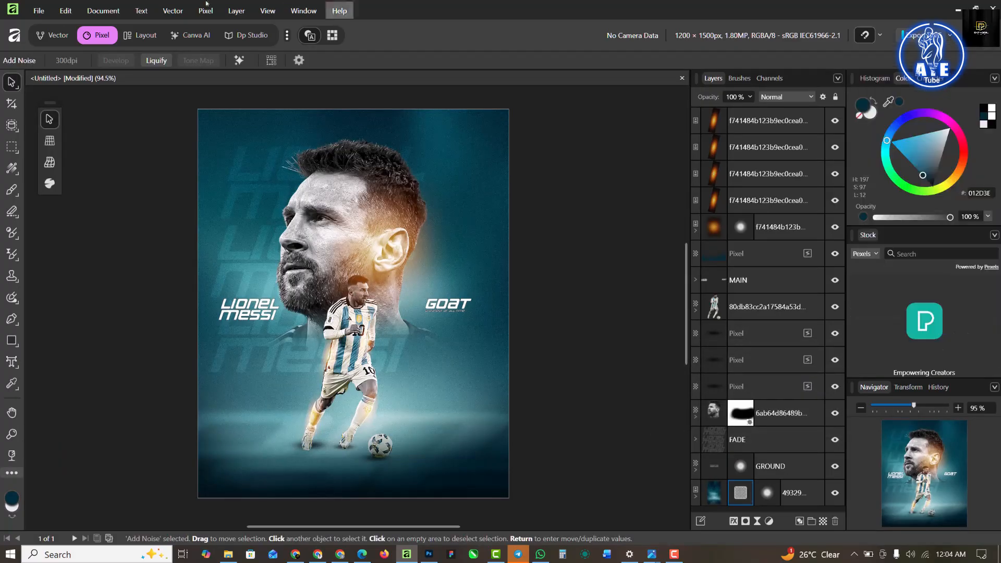
click(43, 13)
mouse_move(87, 333)
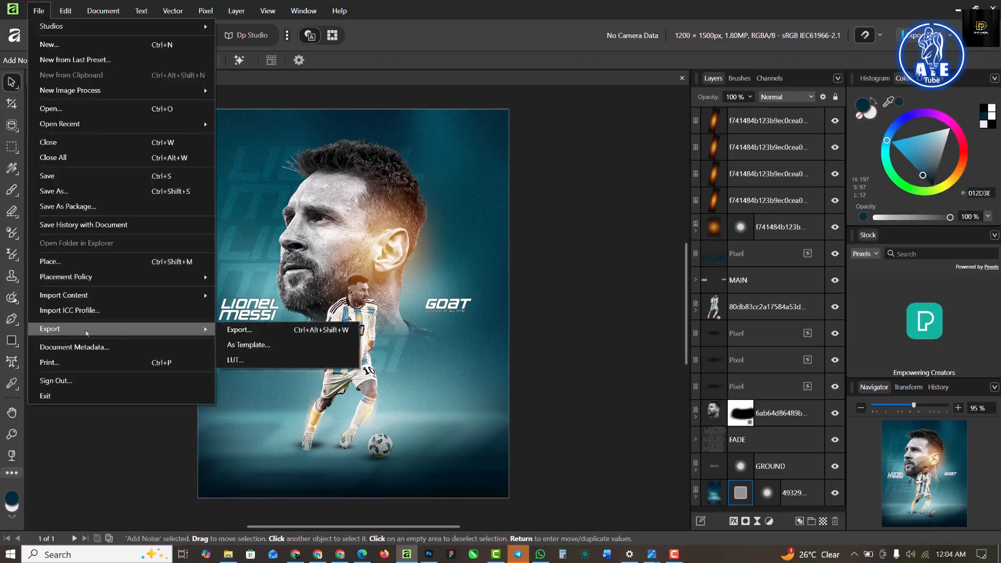
click(223, 329)
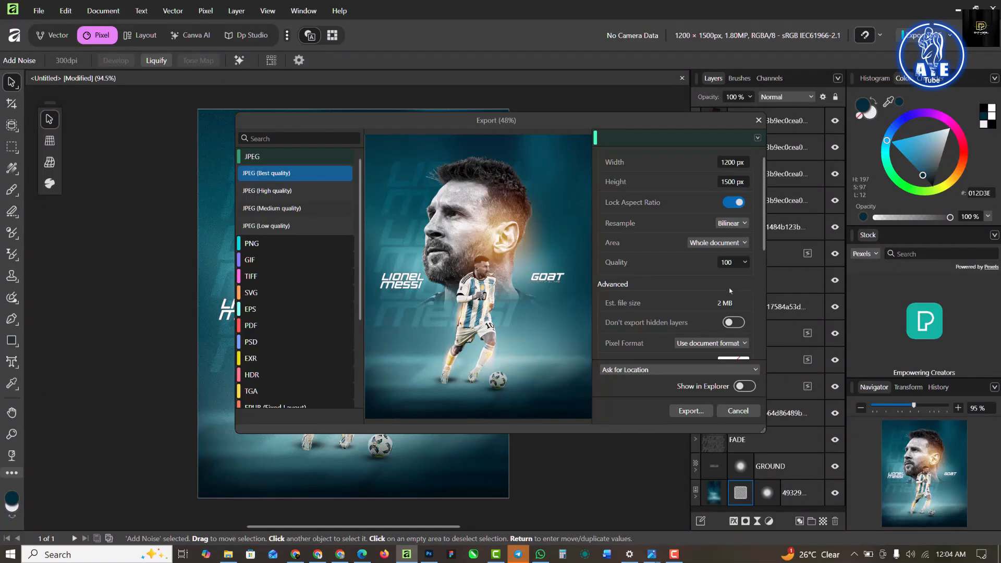
scroll(730, 292, down, 1)
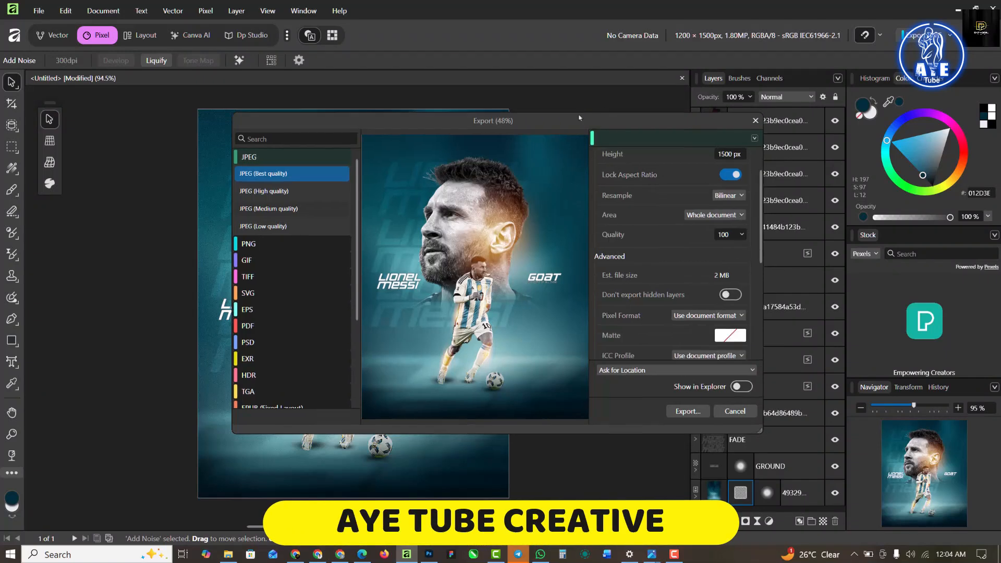
drag(606, 113, 499, 96)
click(619, 201)
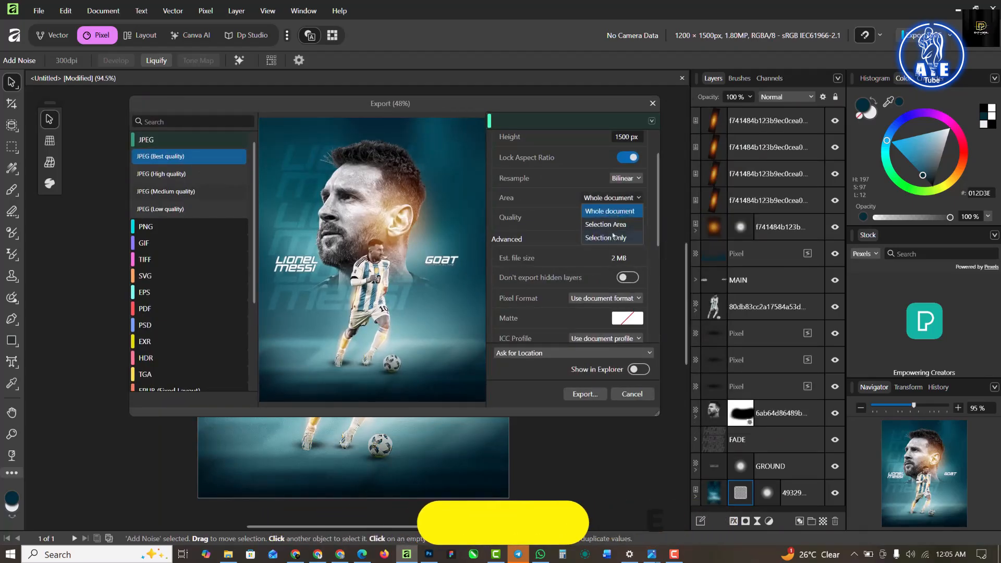
click(637, 197)
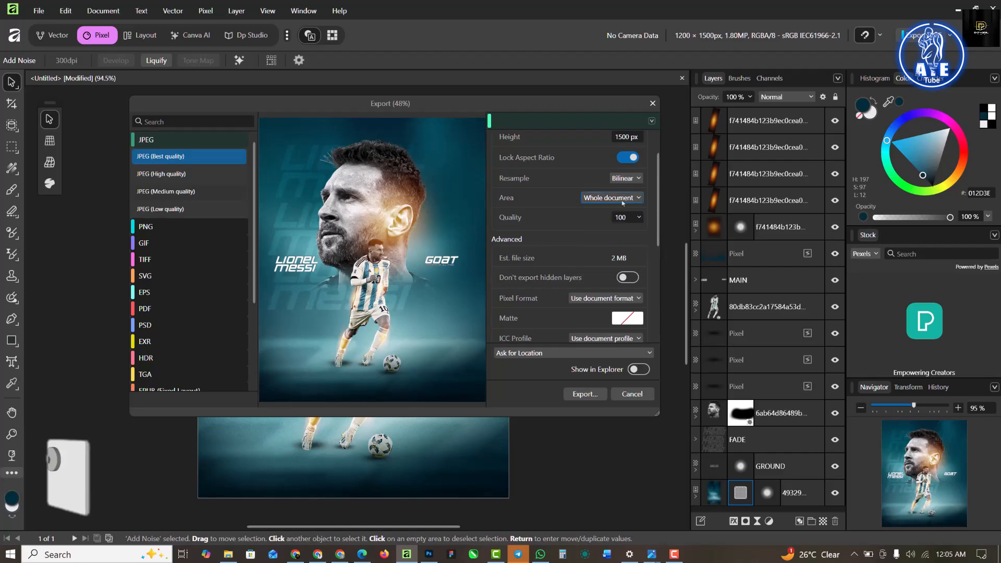
scroll(587, 260, down, 2)
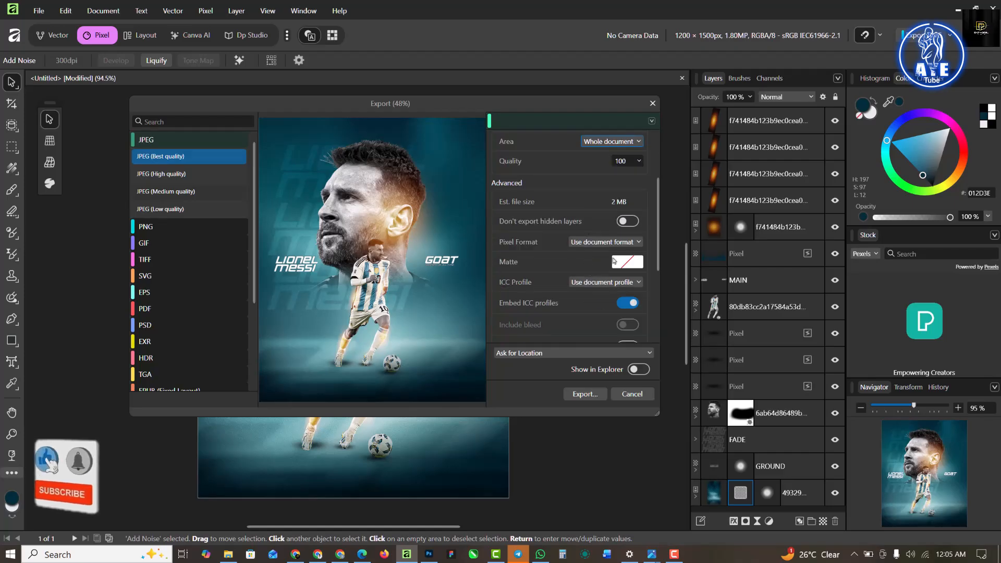
scroll(614, 256, down, 3)
scroll(615, 255, down, 2)
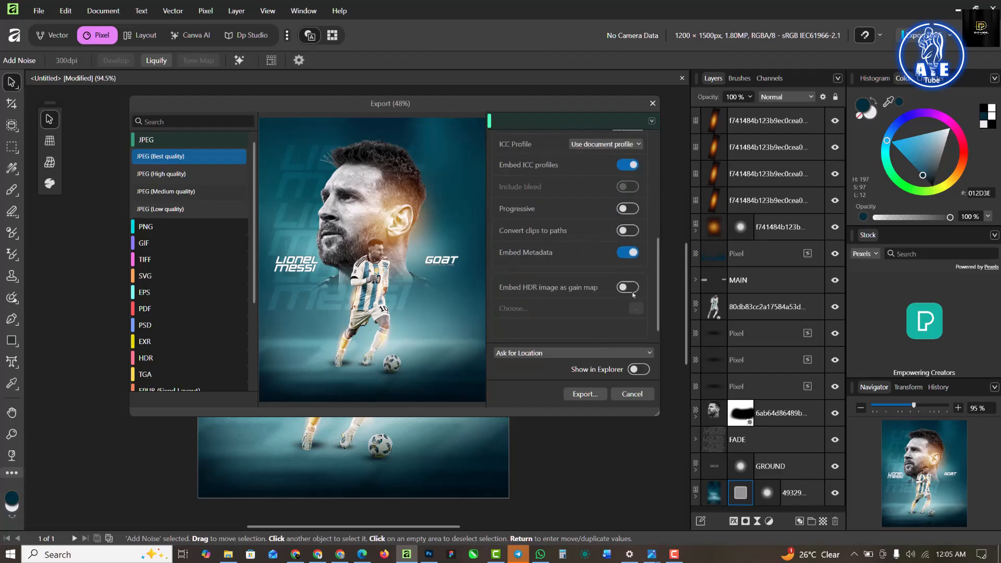
scroll(629, 308, up, 7)
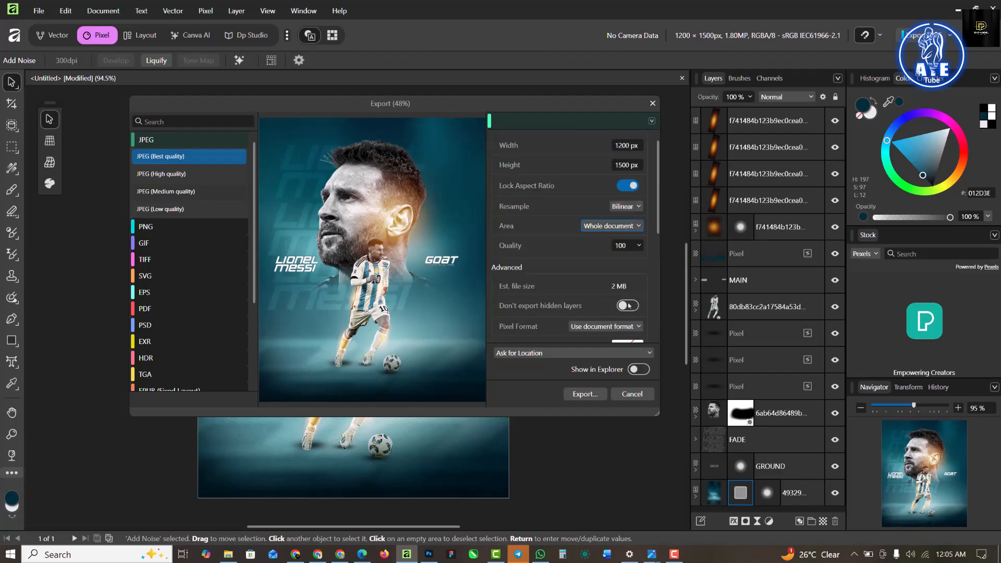
Try Selection Only as the export area and restore it to Whole document
click(635, 227)
click(624, 260)
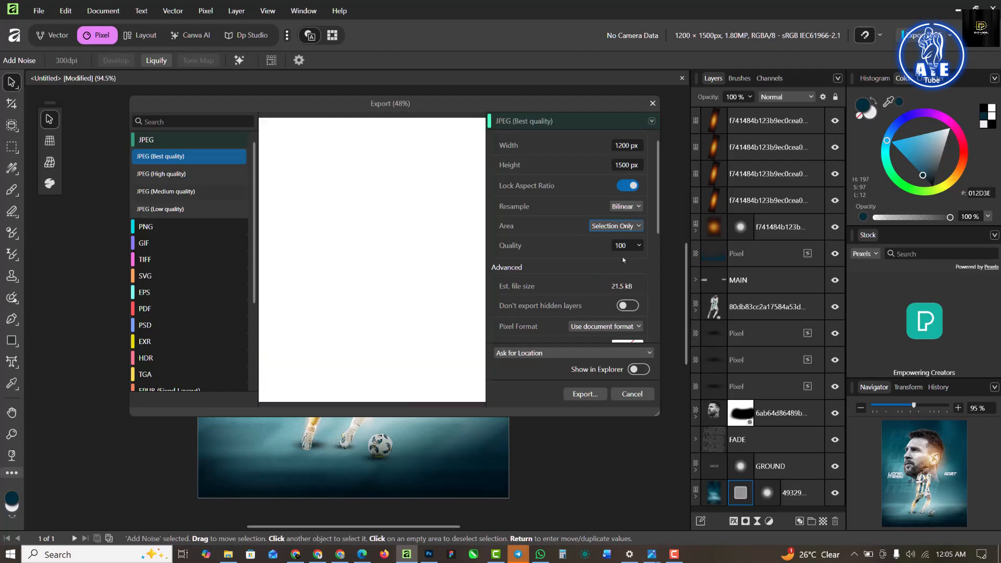
click(632, 229)
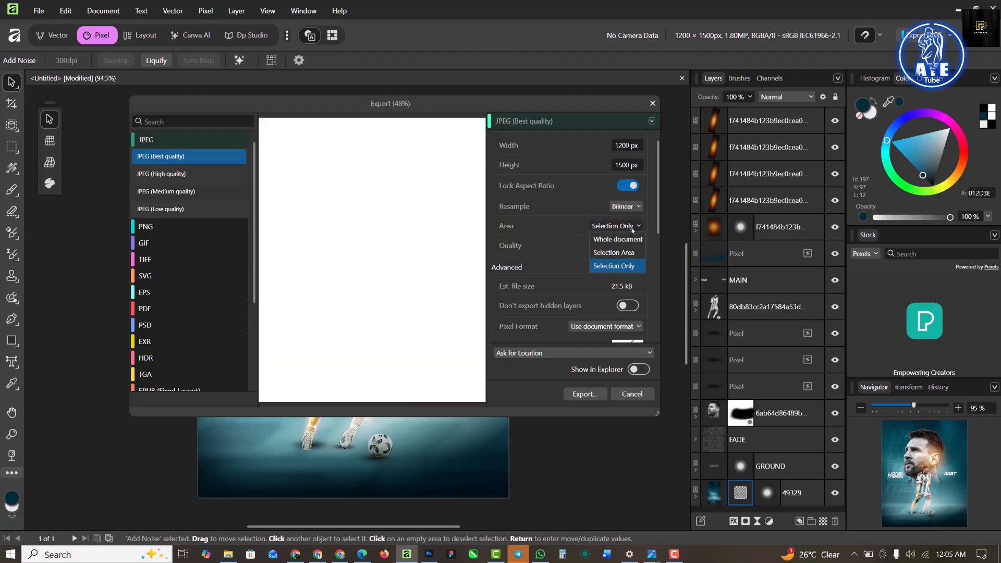
click(623, 240)
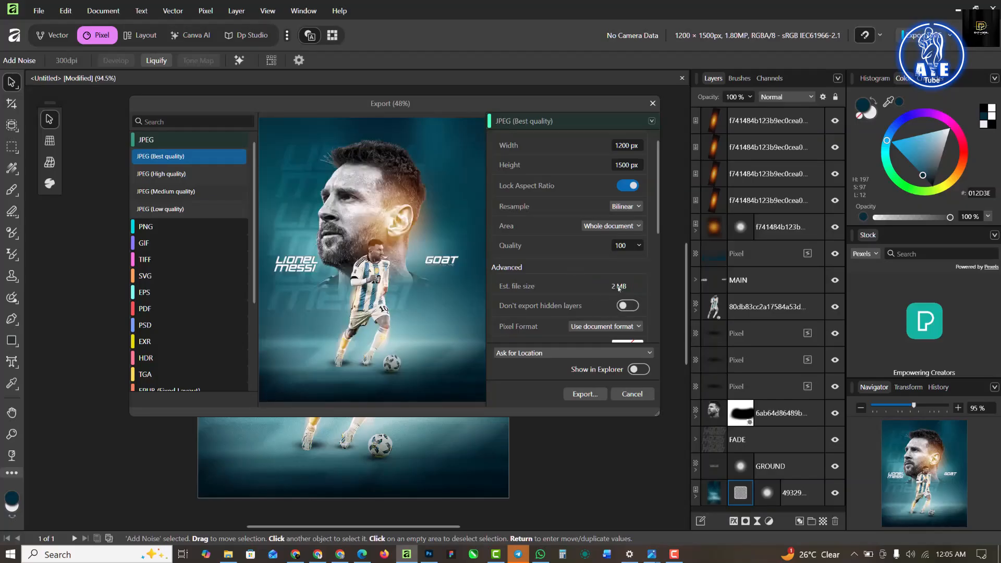
click(584, 395)
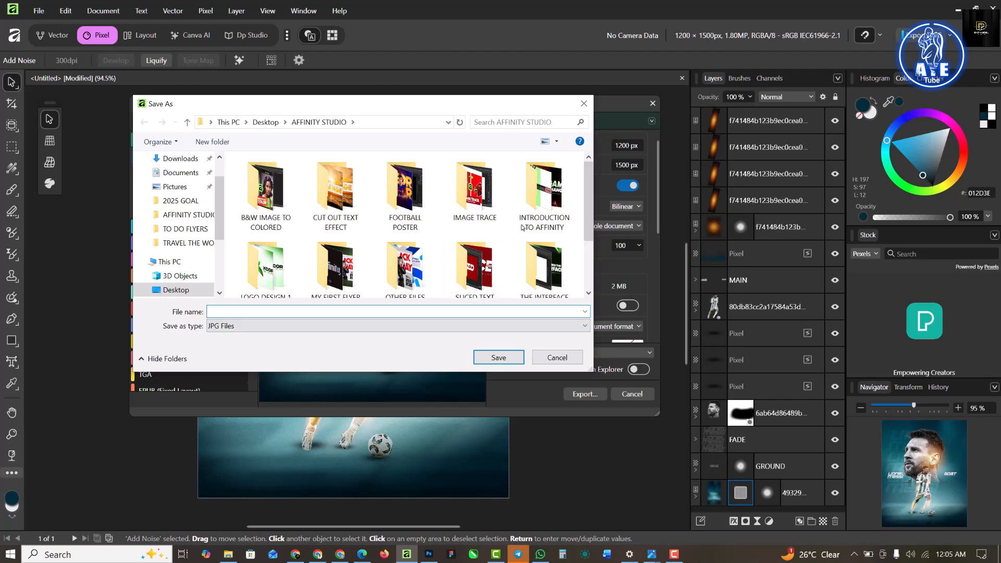
click(583, 103)
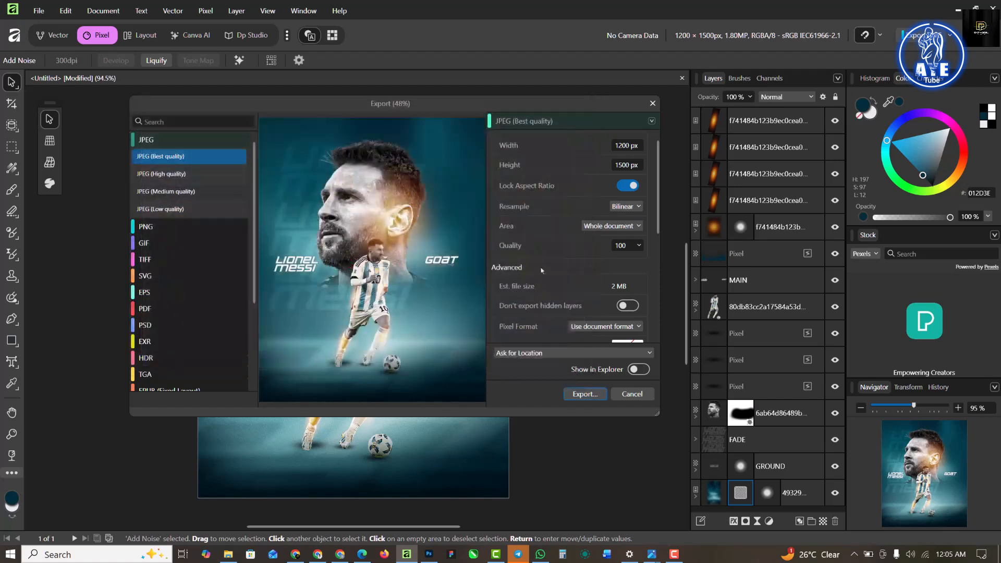
click(631, 395)
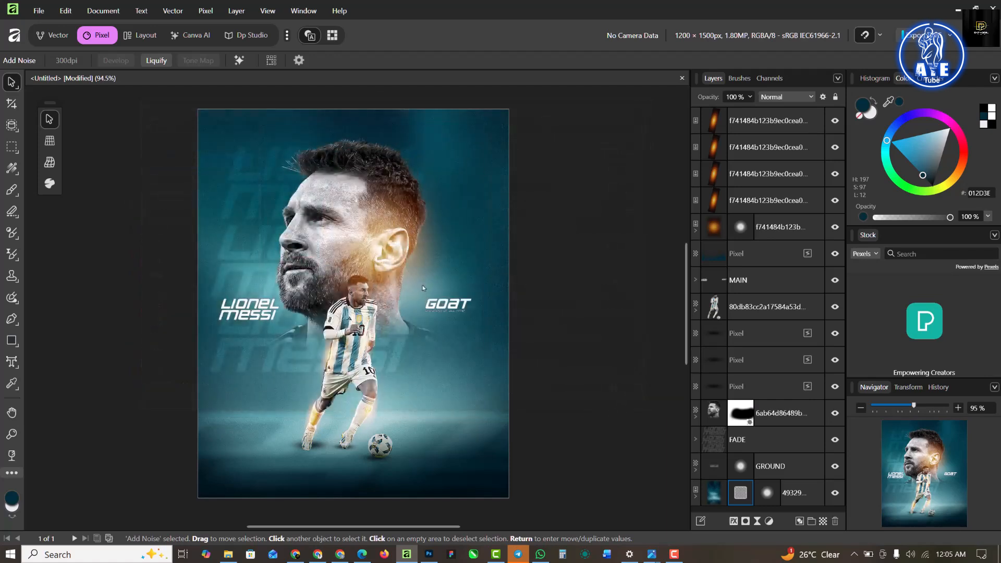
Deselect all layers and open the export settings for the whole poster
click(575, 150)
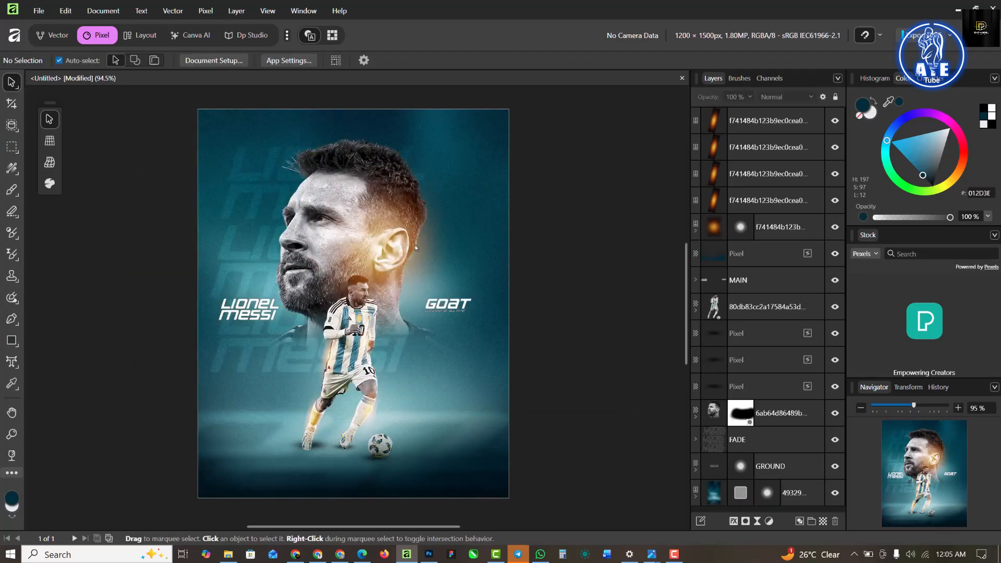
key(ctrl+alt+shift+w)
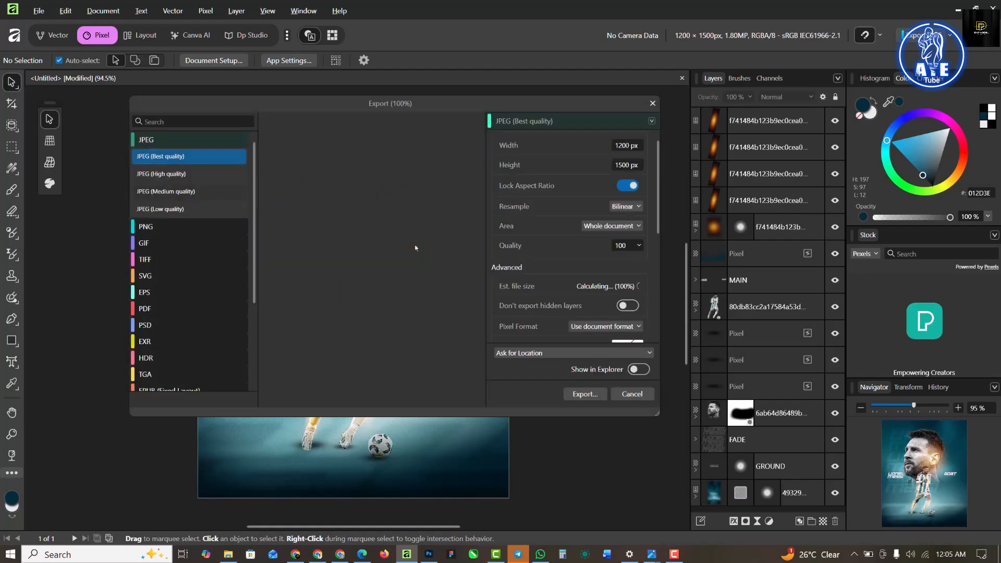